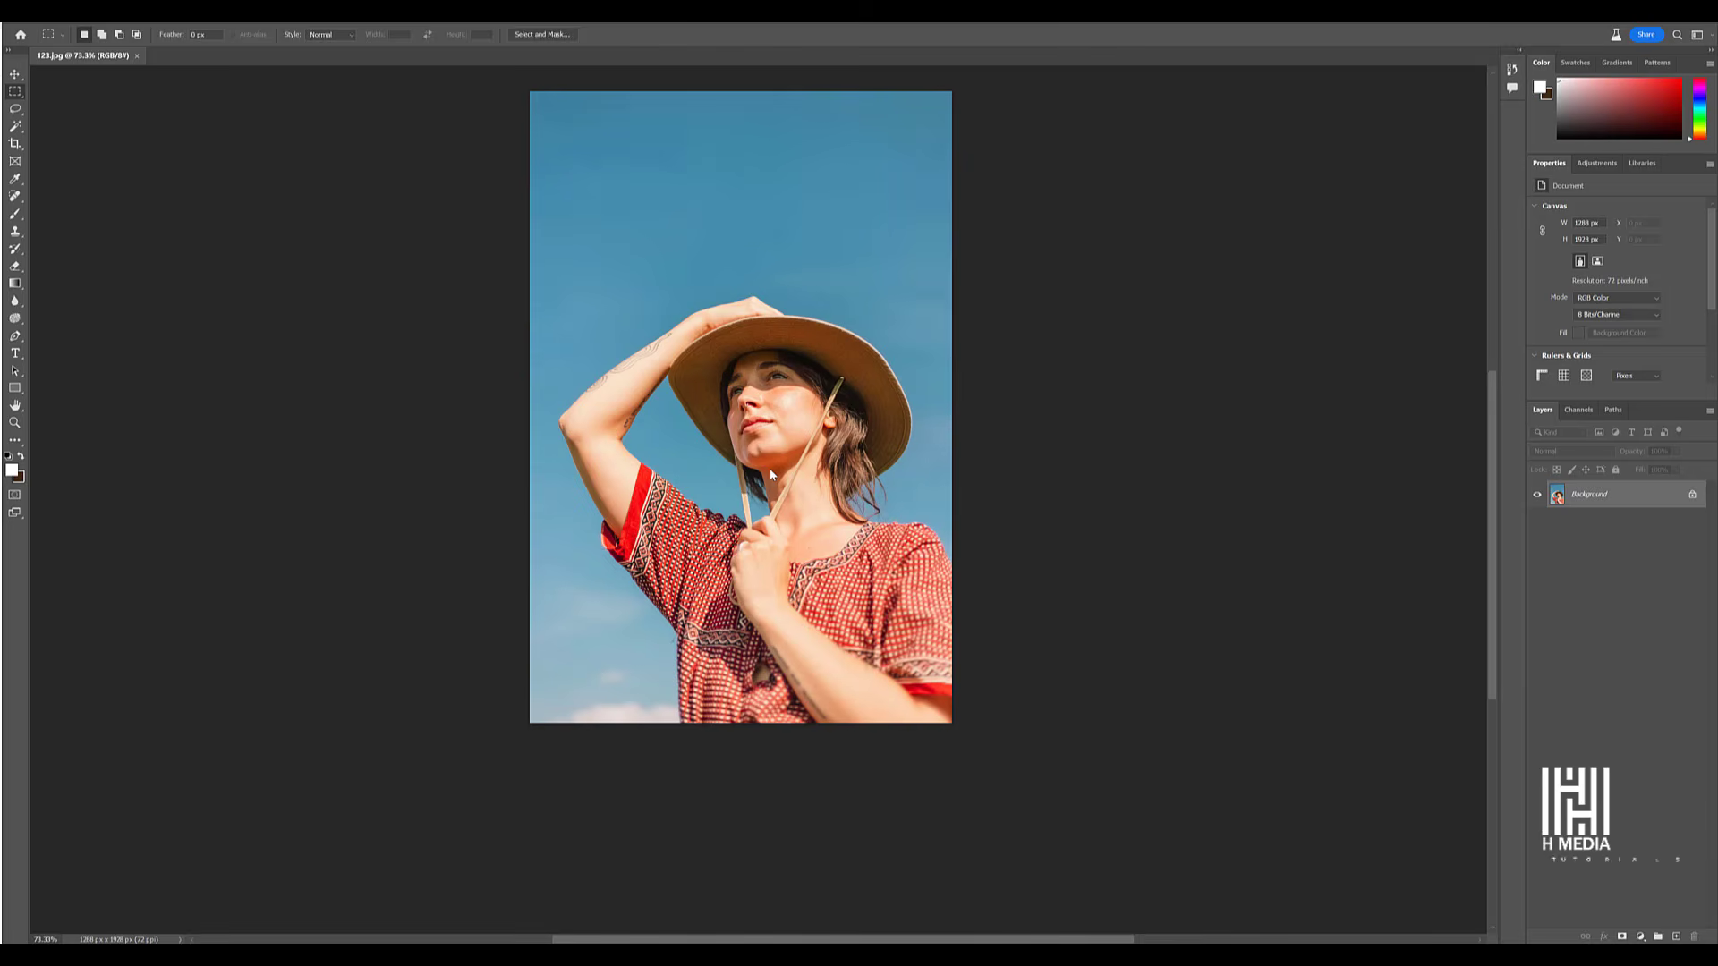
Turn on the Contextual Task Bar for the open photo 123.jpg.
scroll(770, 470, down, 1)
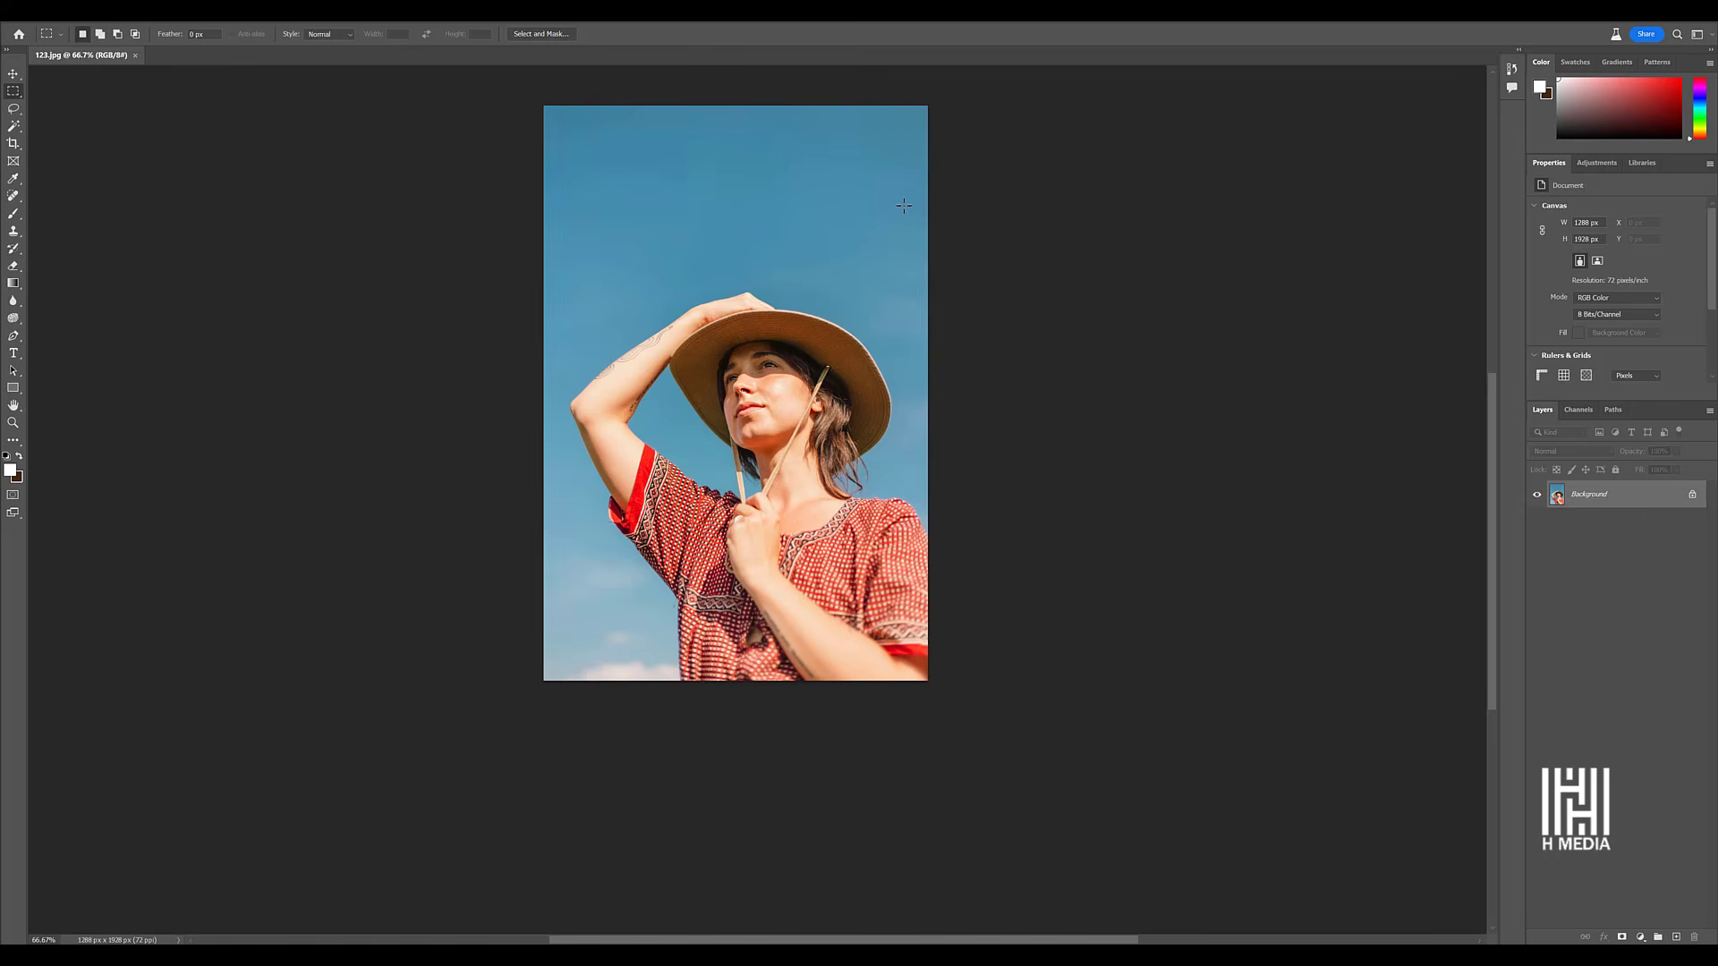
click(300, 22)
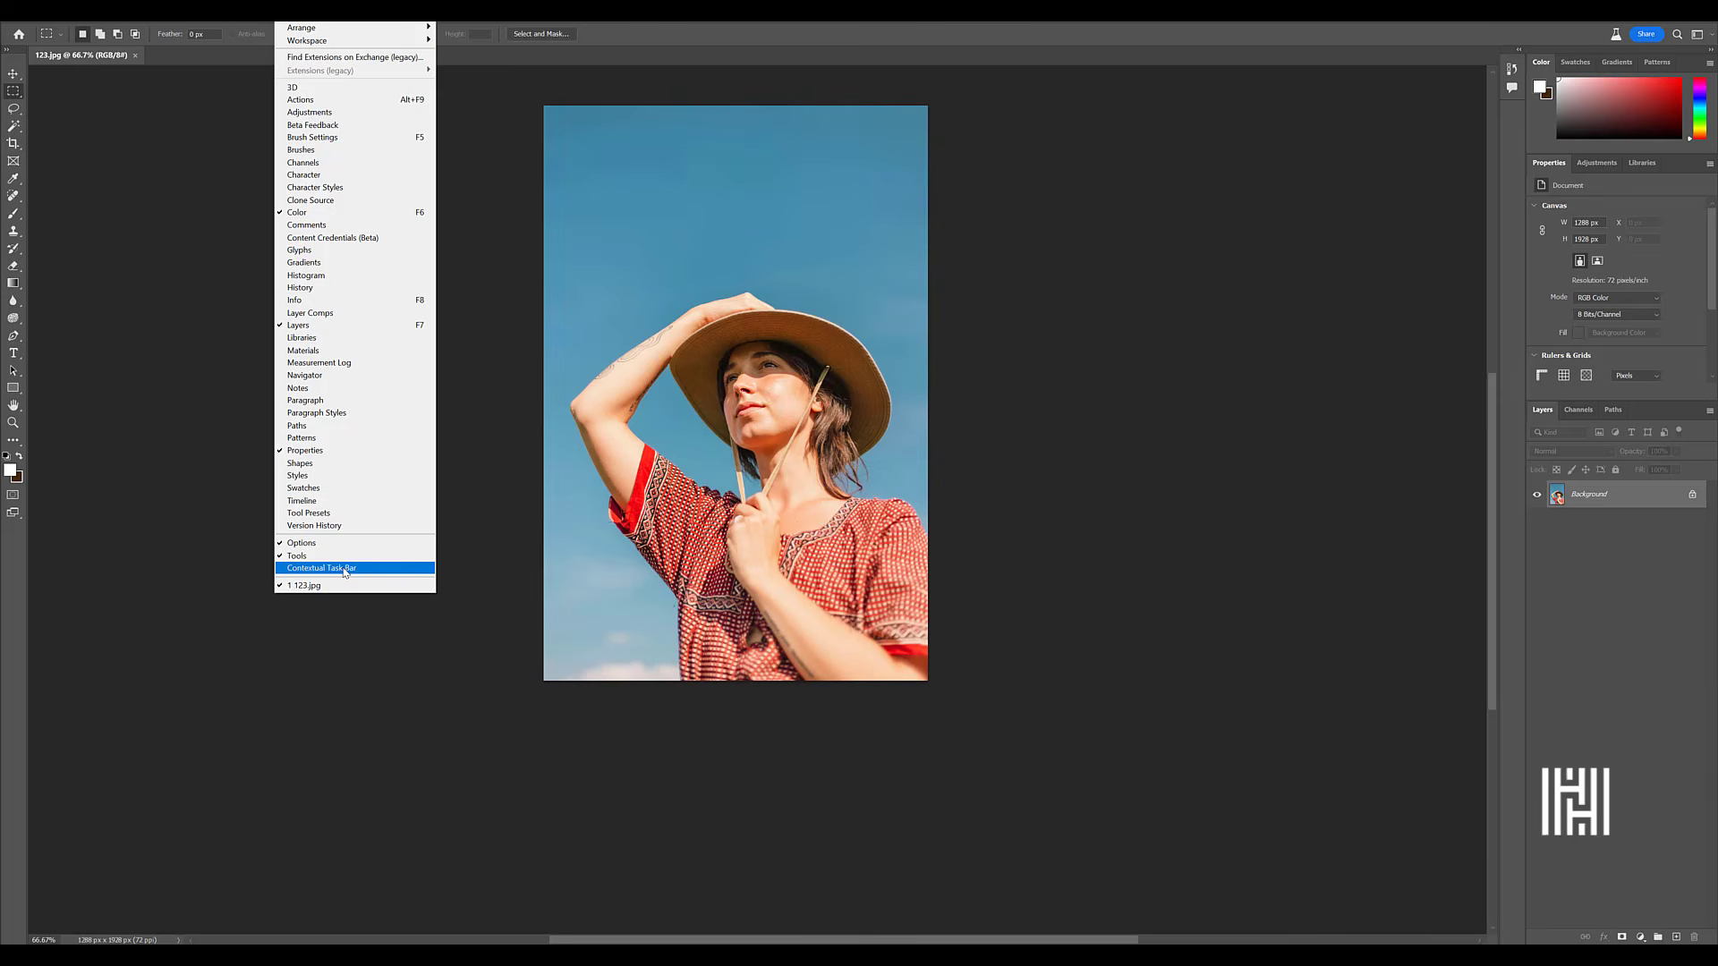
click(407, 571)
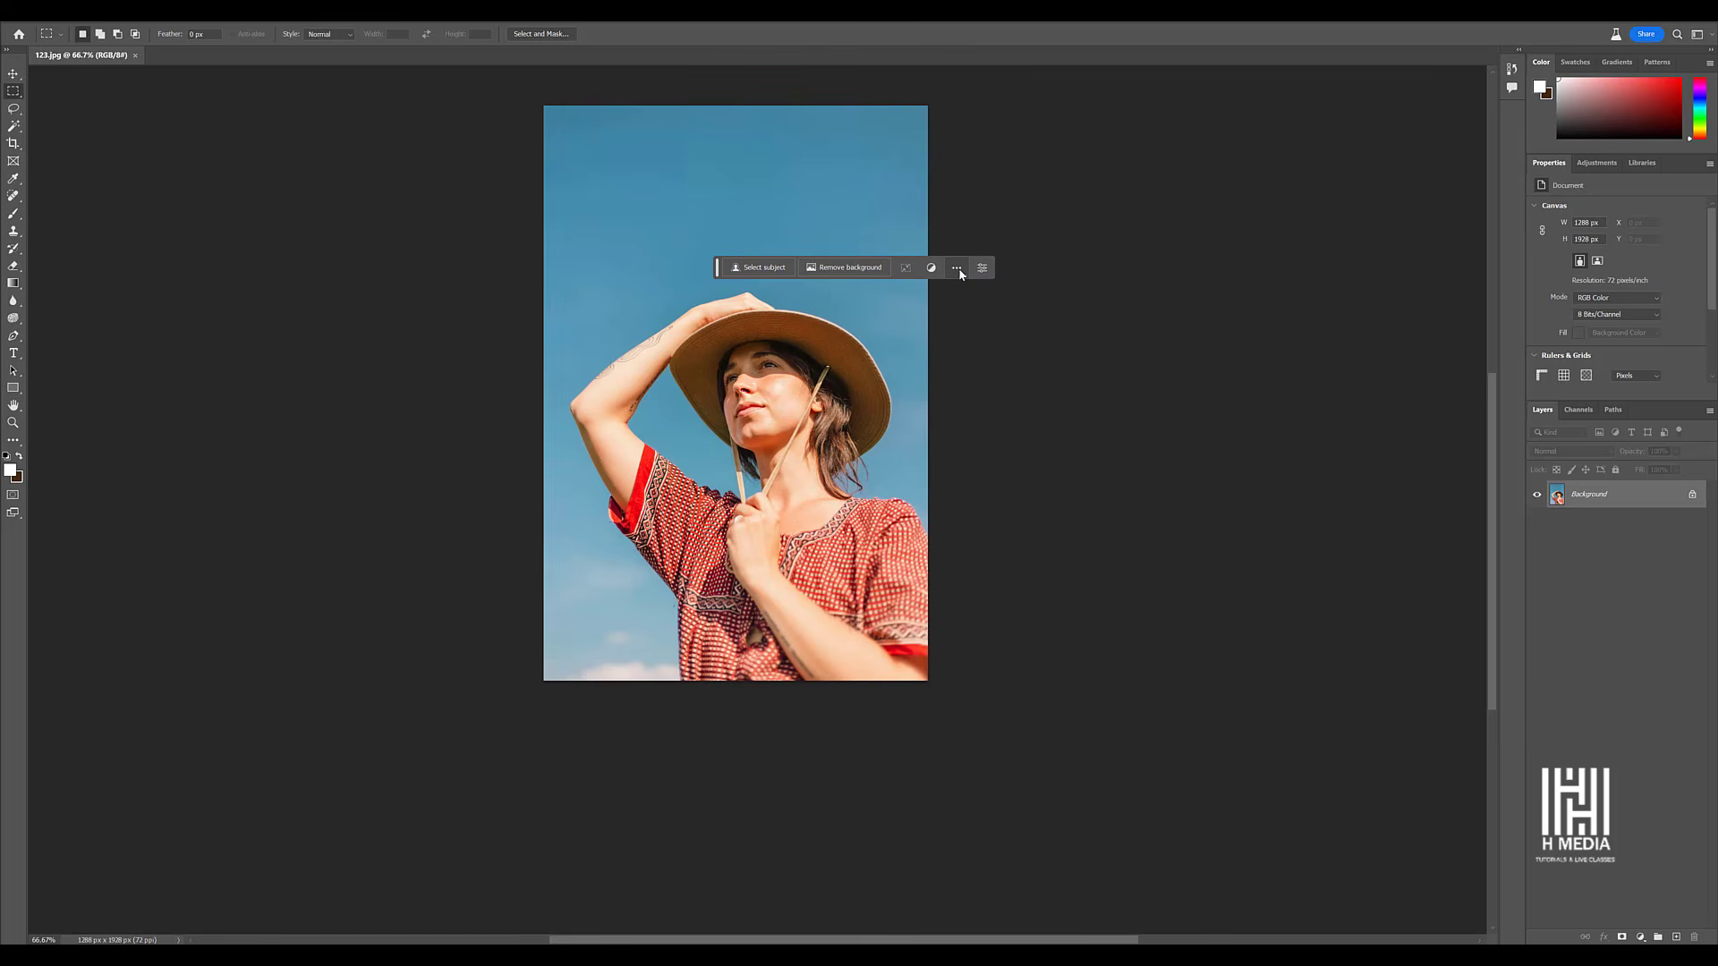
Reset the Contextual Task Bar to its default position below the photo and pin it there.
click(956, 268)
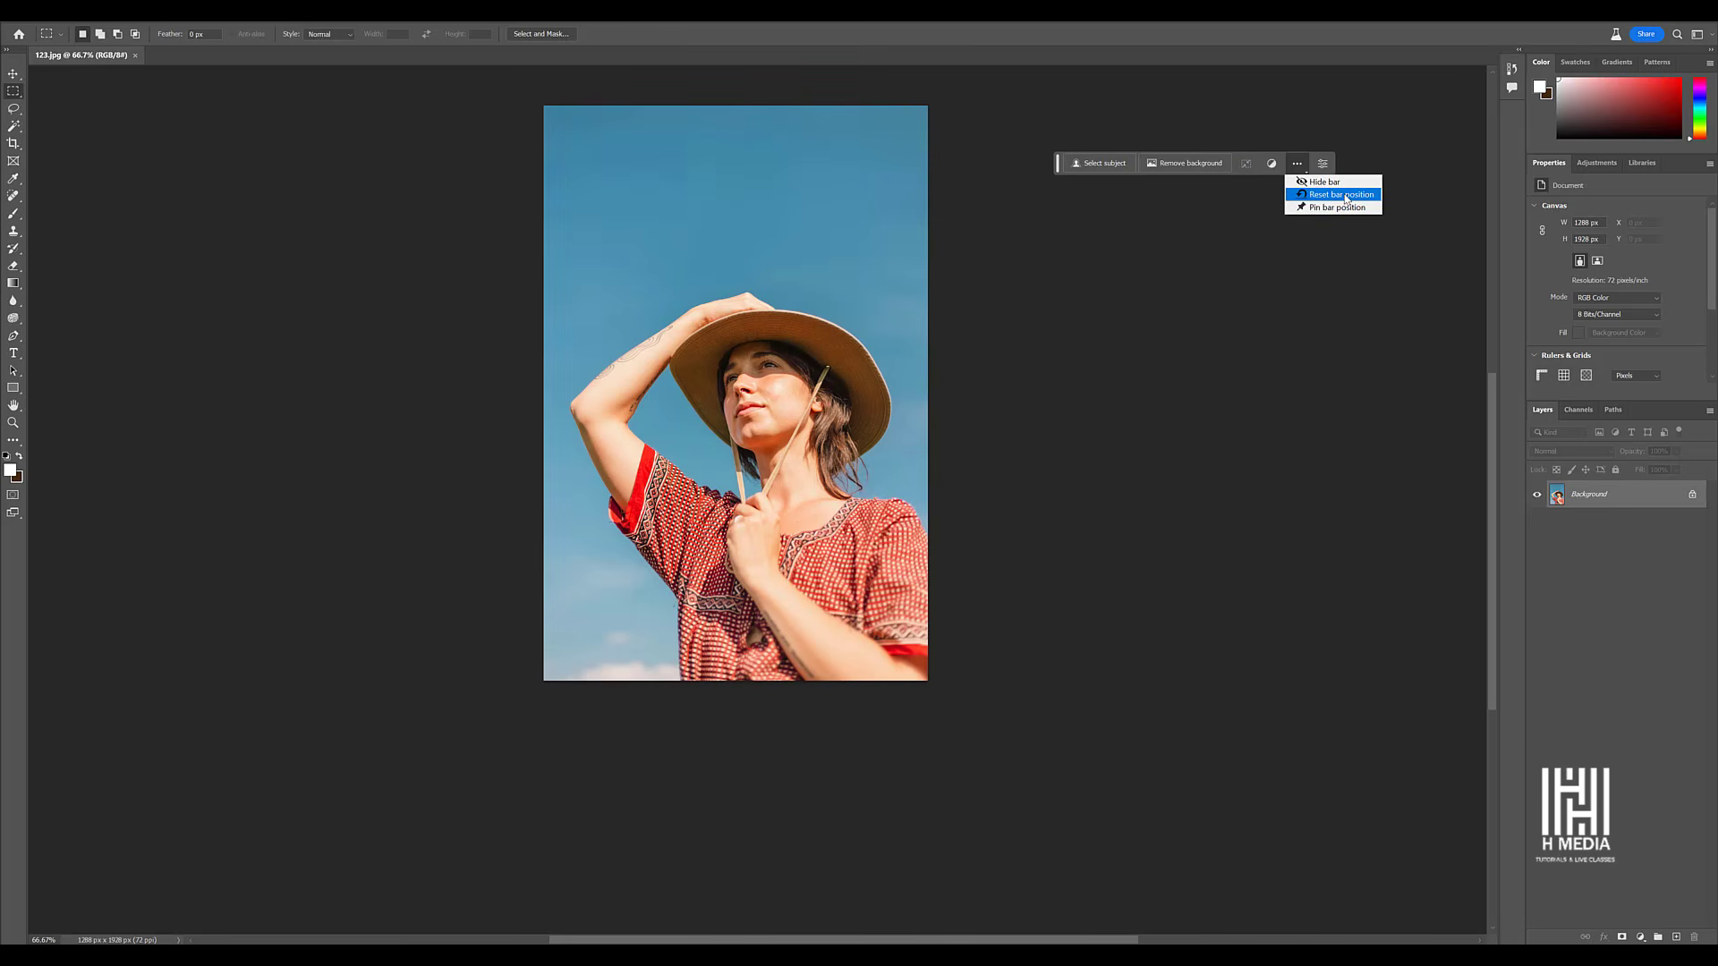
click(1346, 195)
click(838, 698)
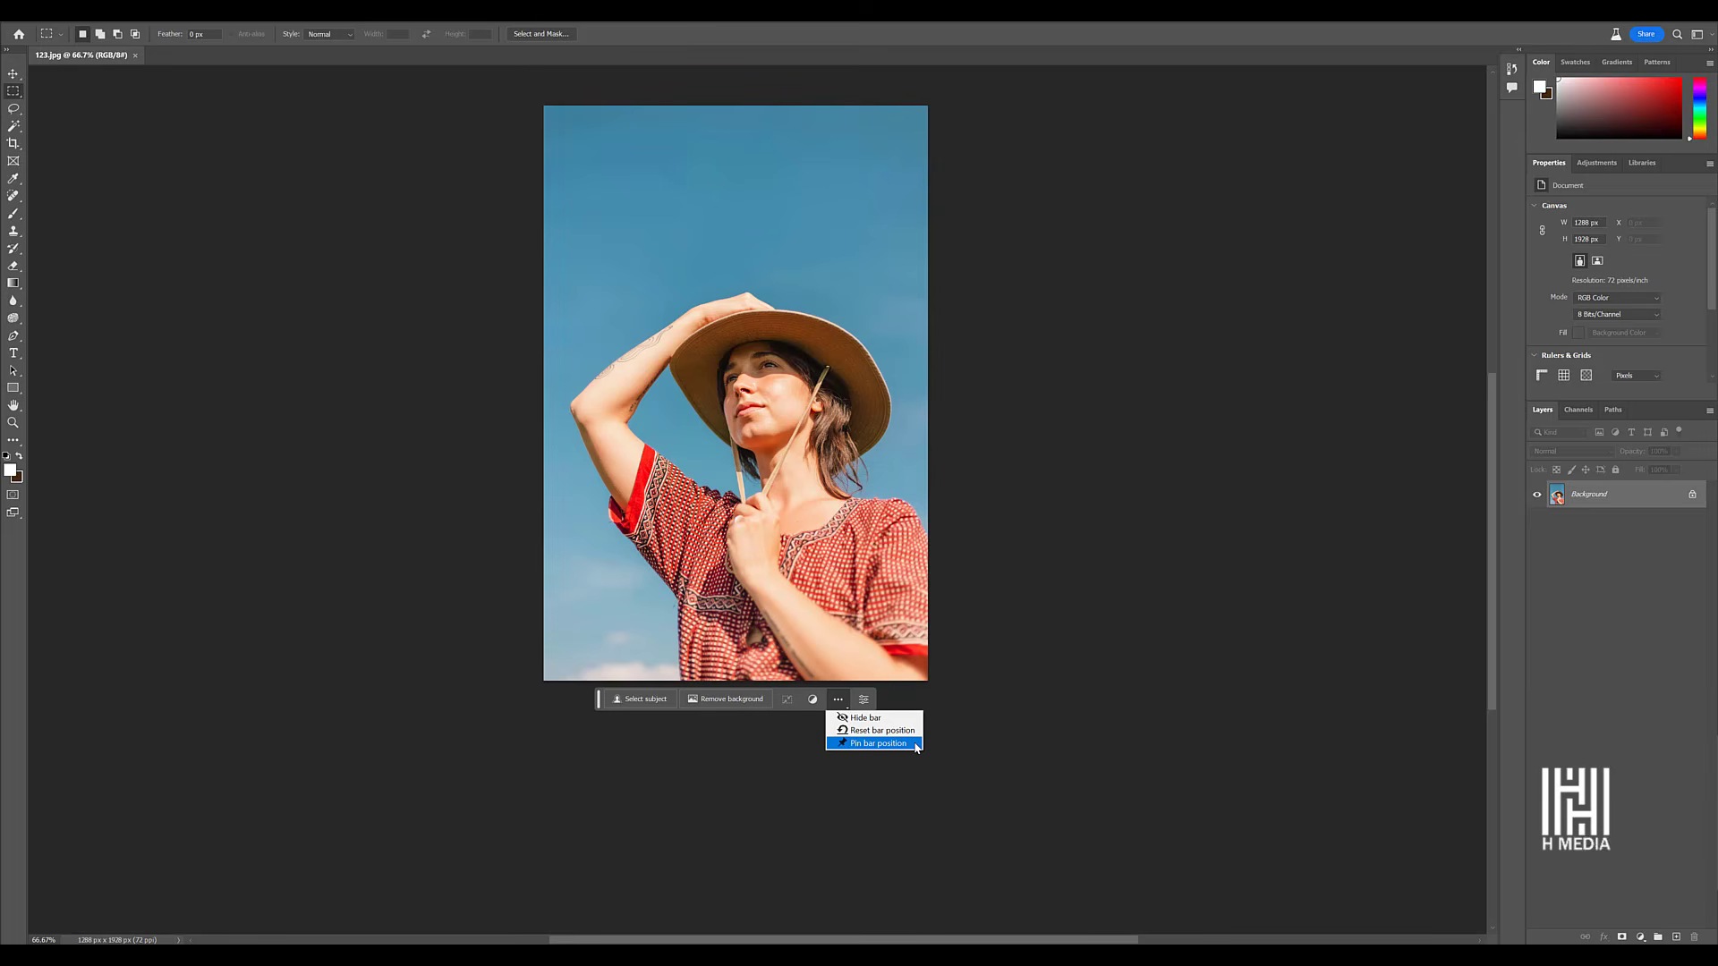
click(912, 743)
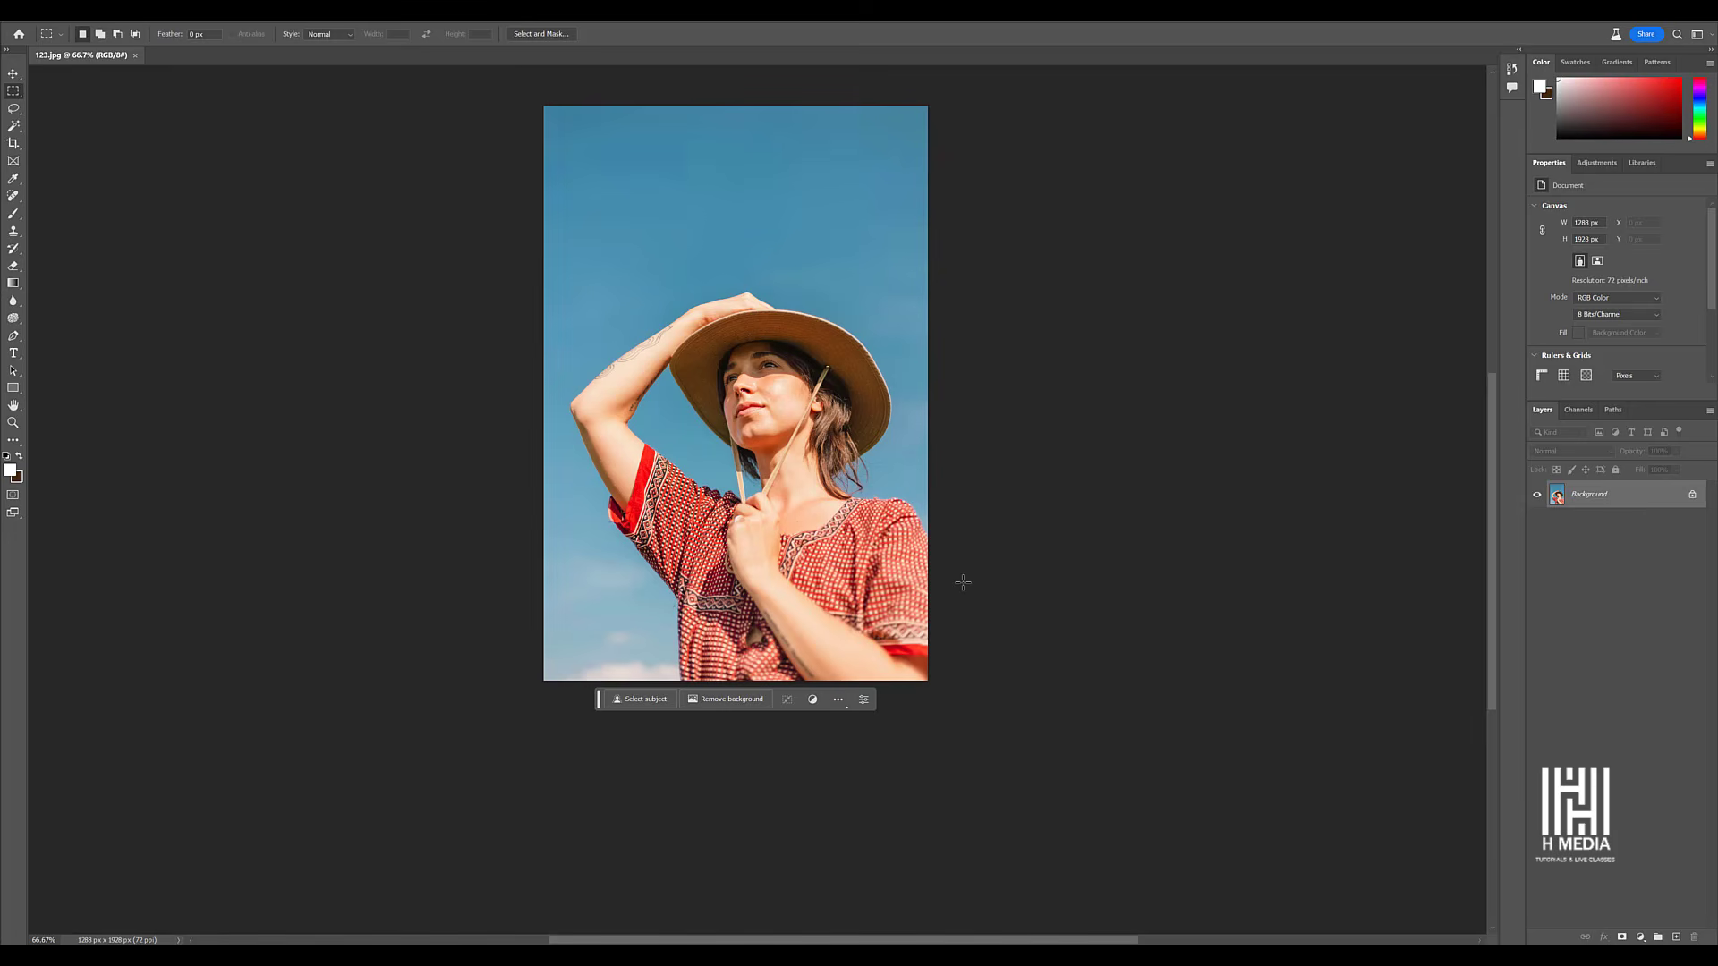
Extend the canvas downward with the Crop tool to a height of about 5520 px, leaving the width as is.
click(13, 143)
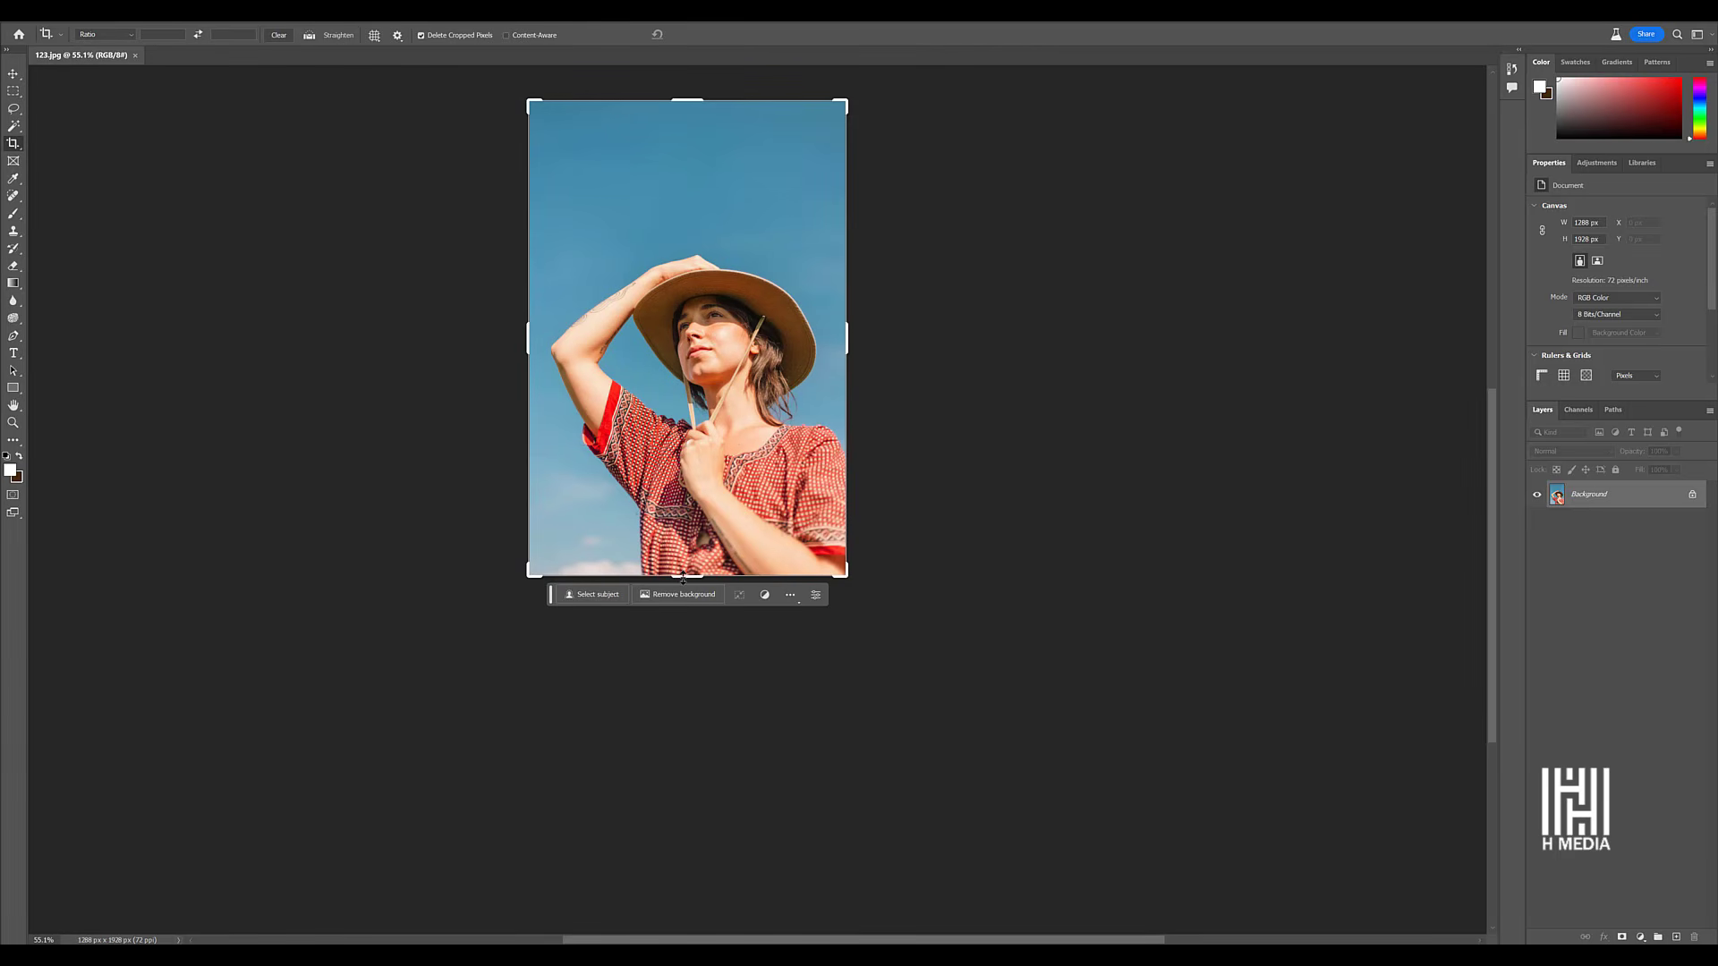
drag(681, 577, 703, 908)
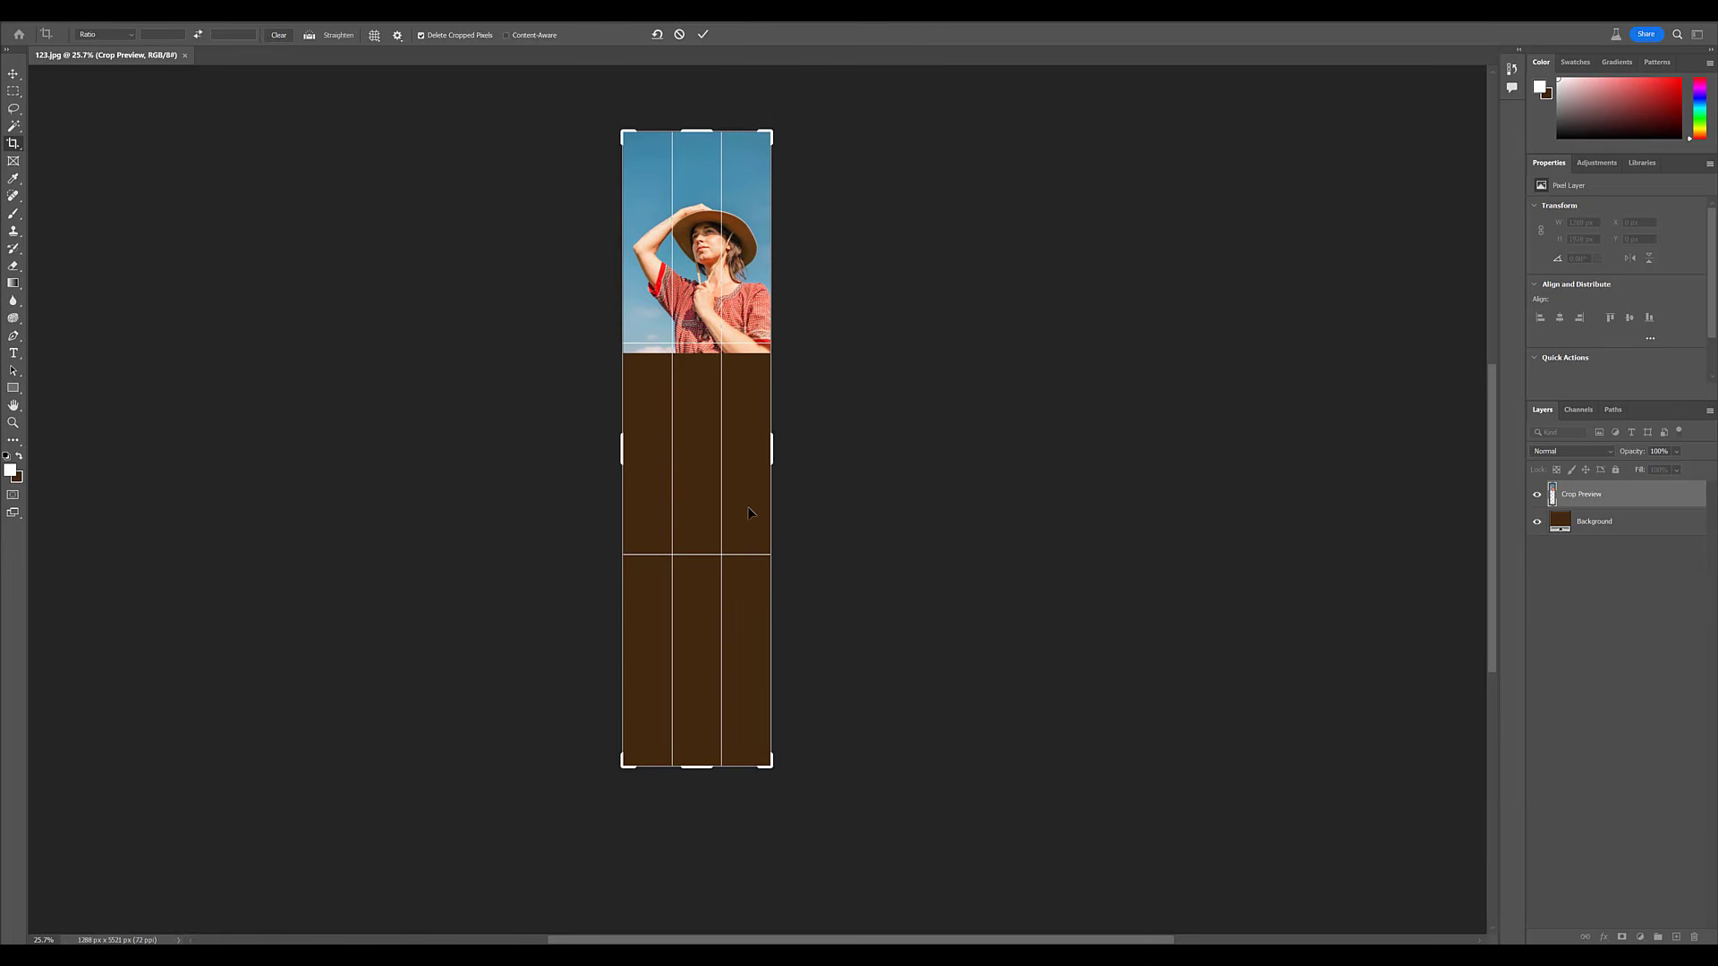
click(703, 36)
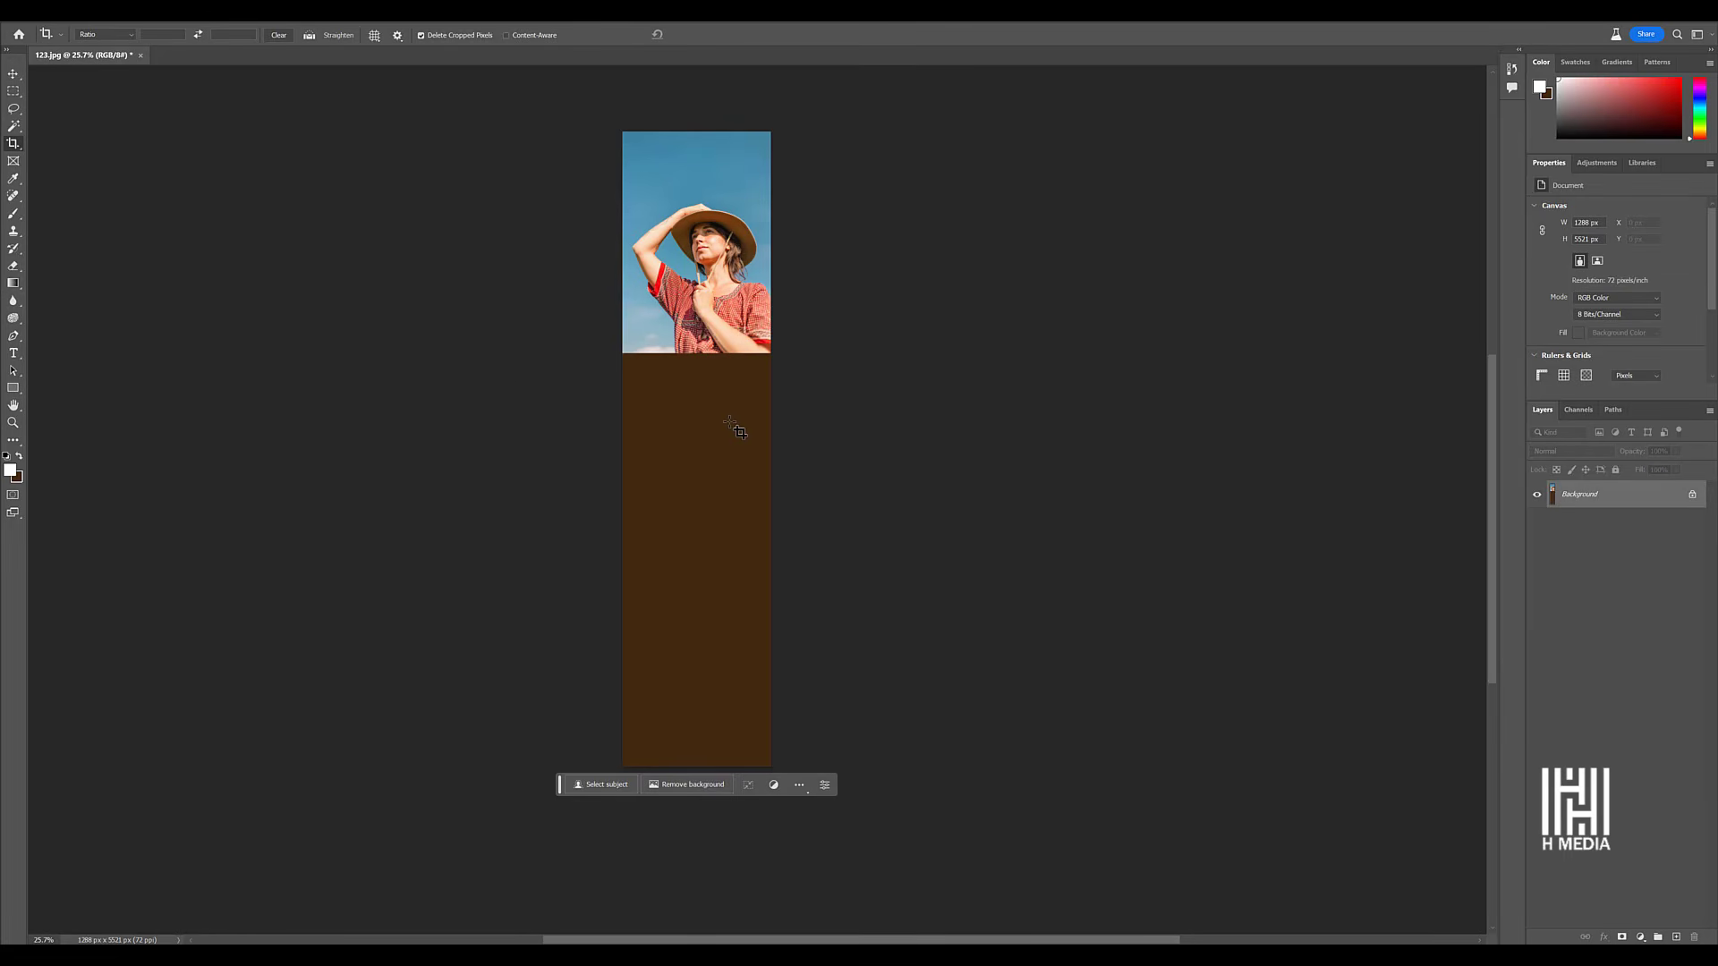
Select the empty brown area below the photo with a rectangular marquee and run Generative Fill on it with a blank prompt.
click(14, 91)
drag(619, 352, 909, 874)
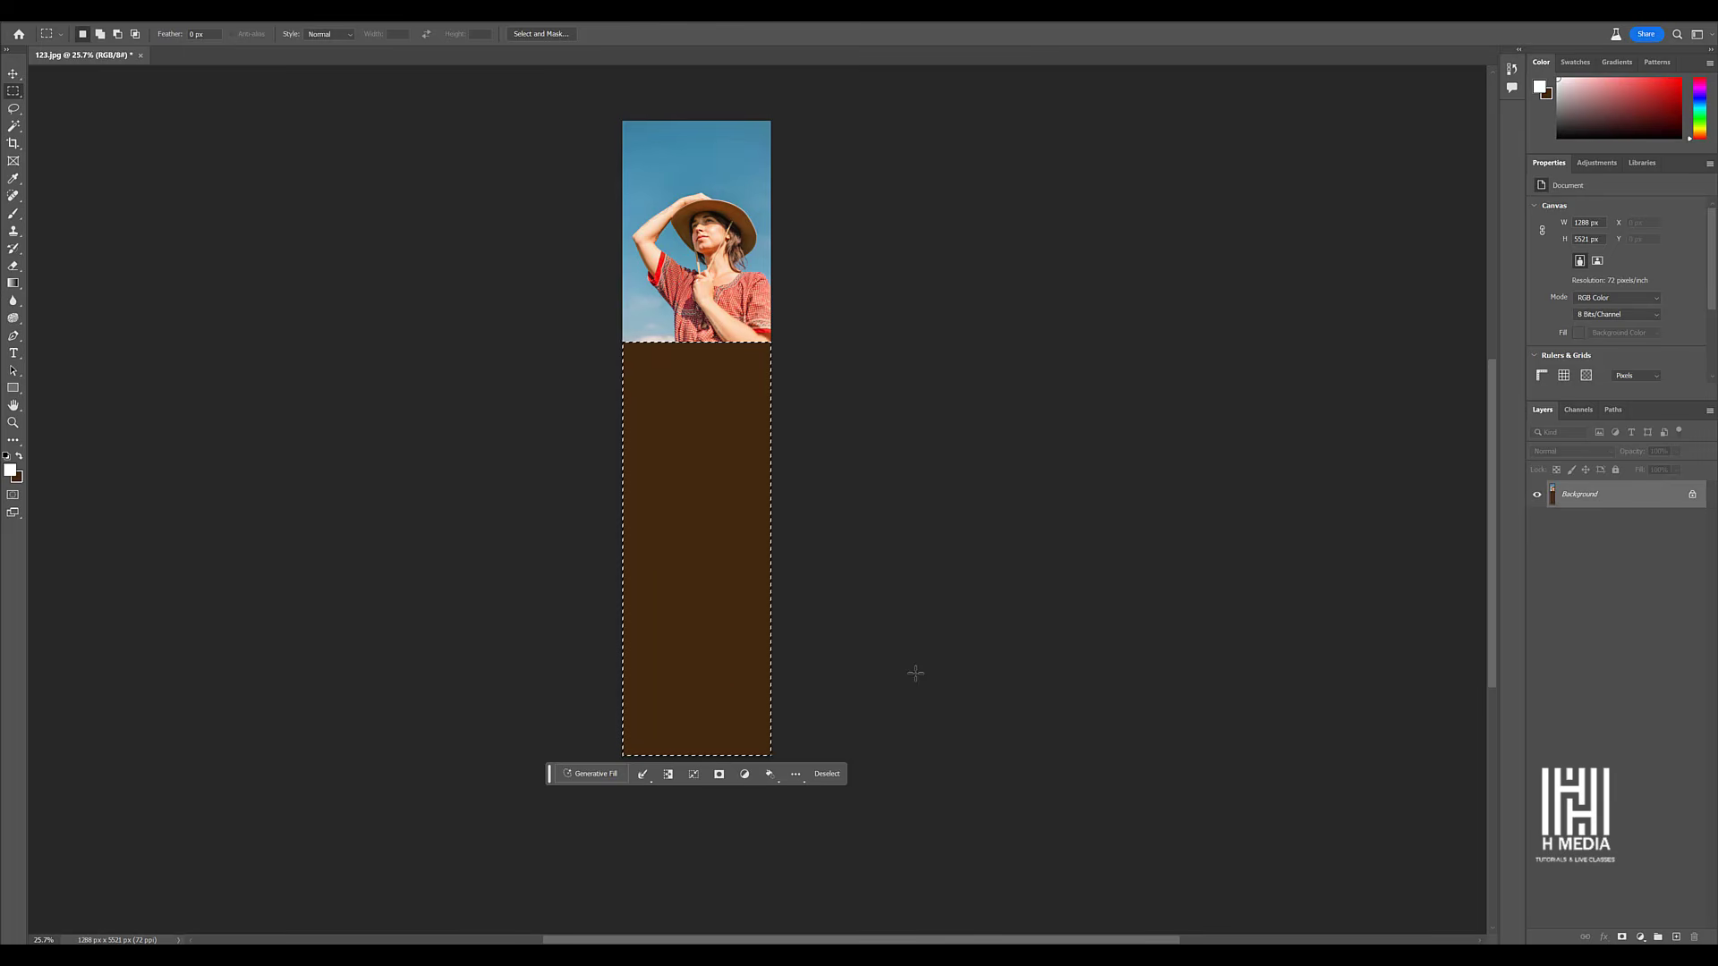
click(595, 774)
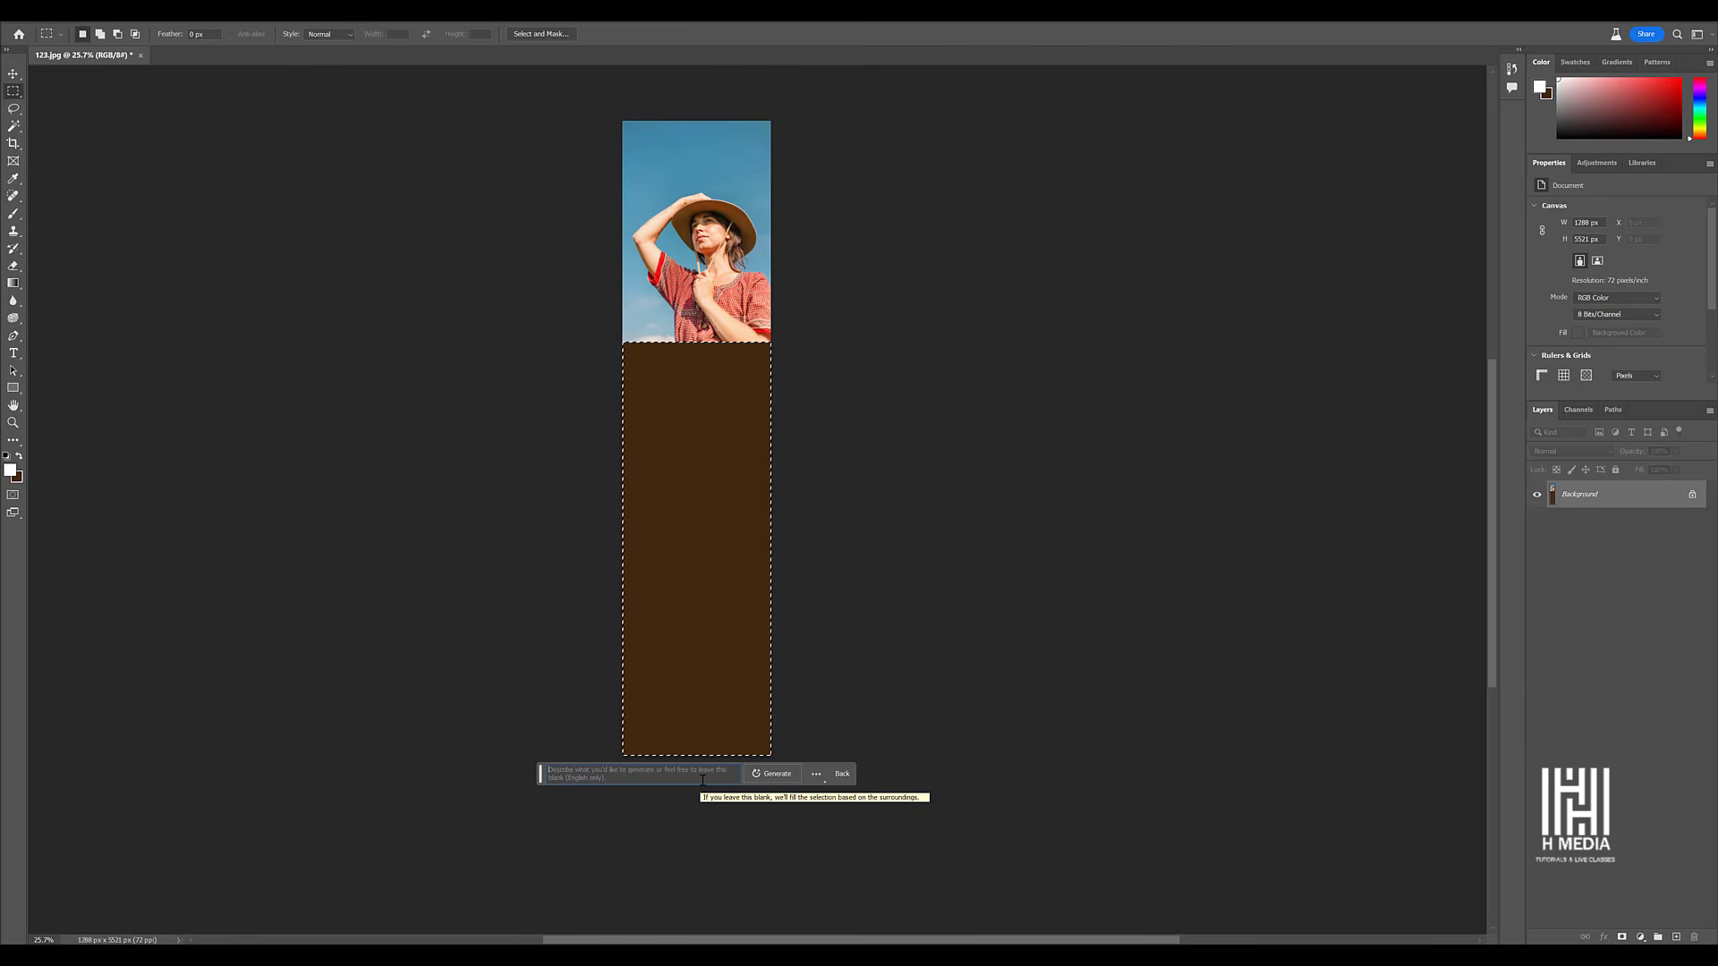
click(778, 775)
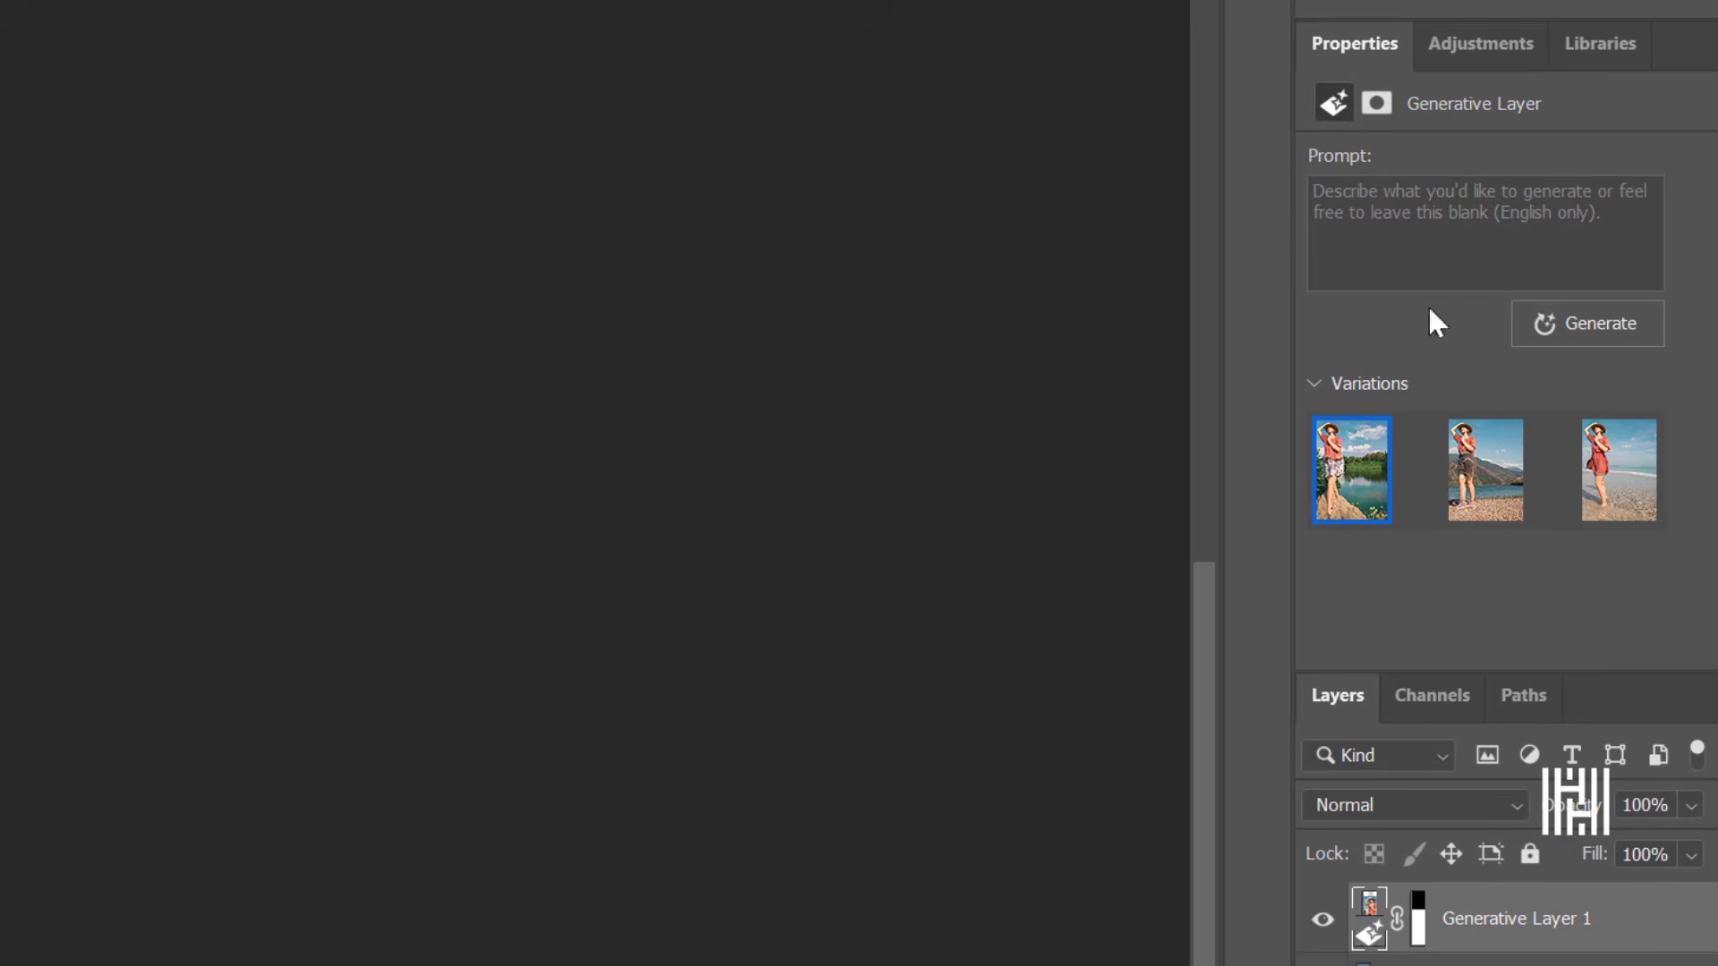
Compare the generated variations of the woman's lower body and keep the third one, with the red dress on the beach.
mouse_move(1484, 471)
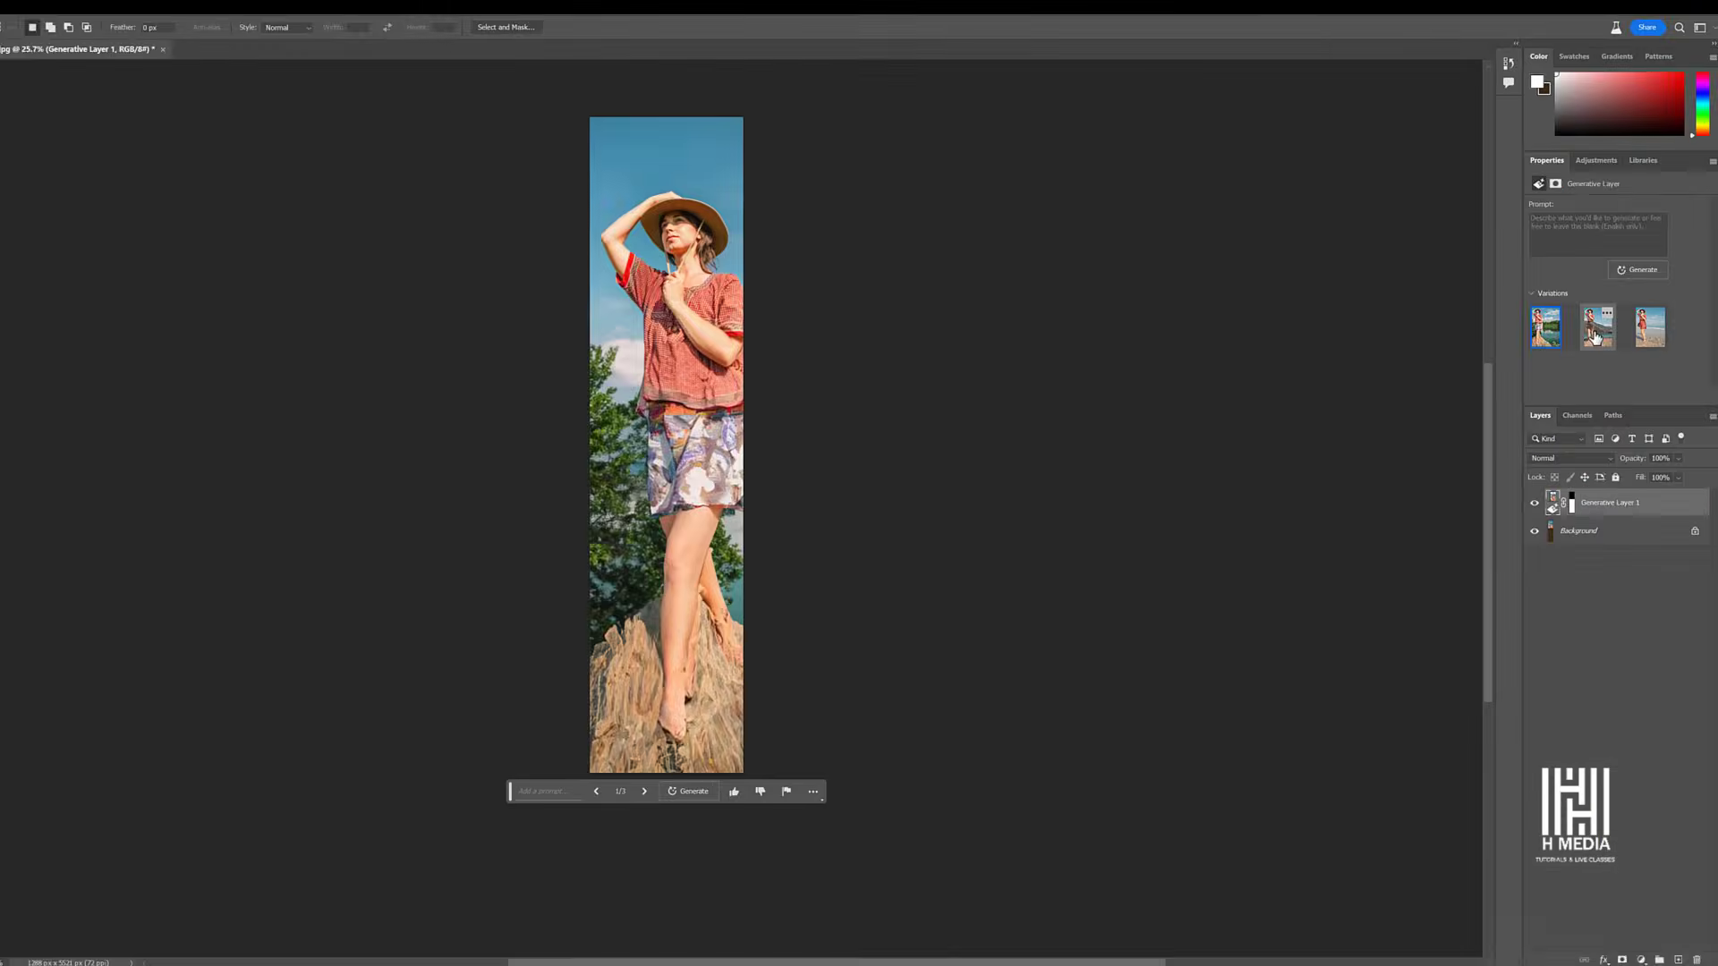
click(1510, 443)
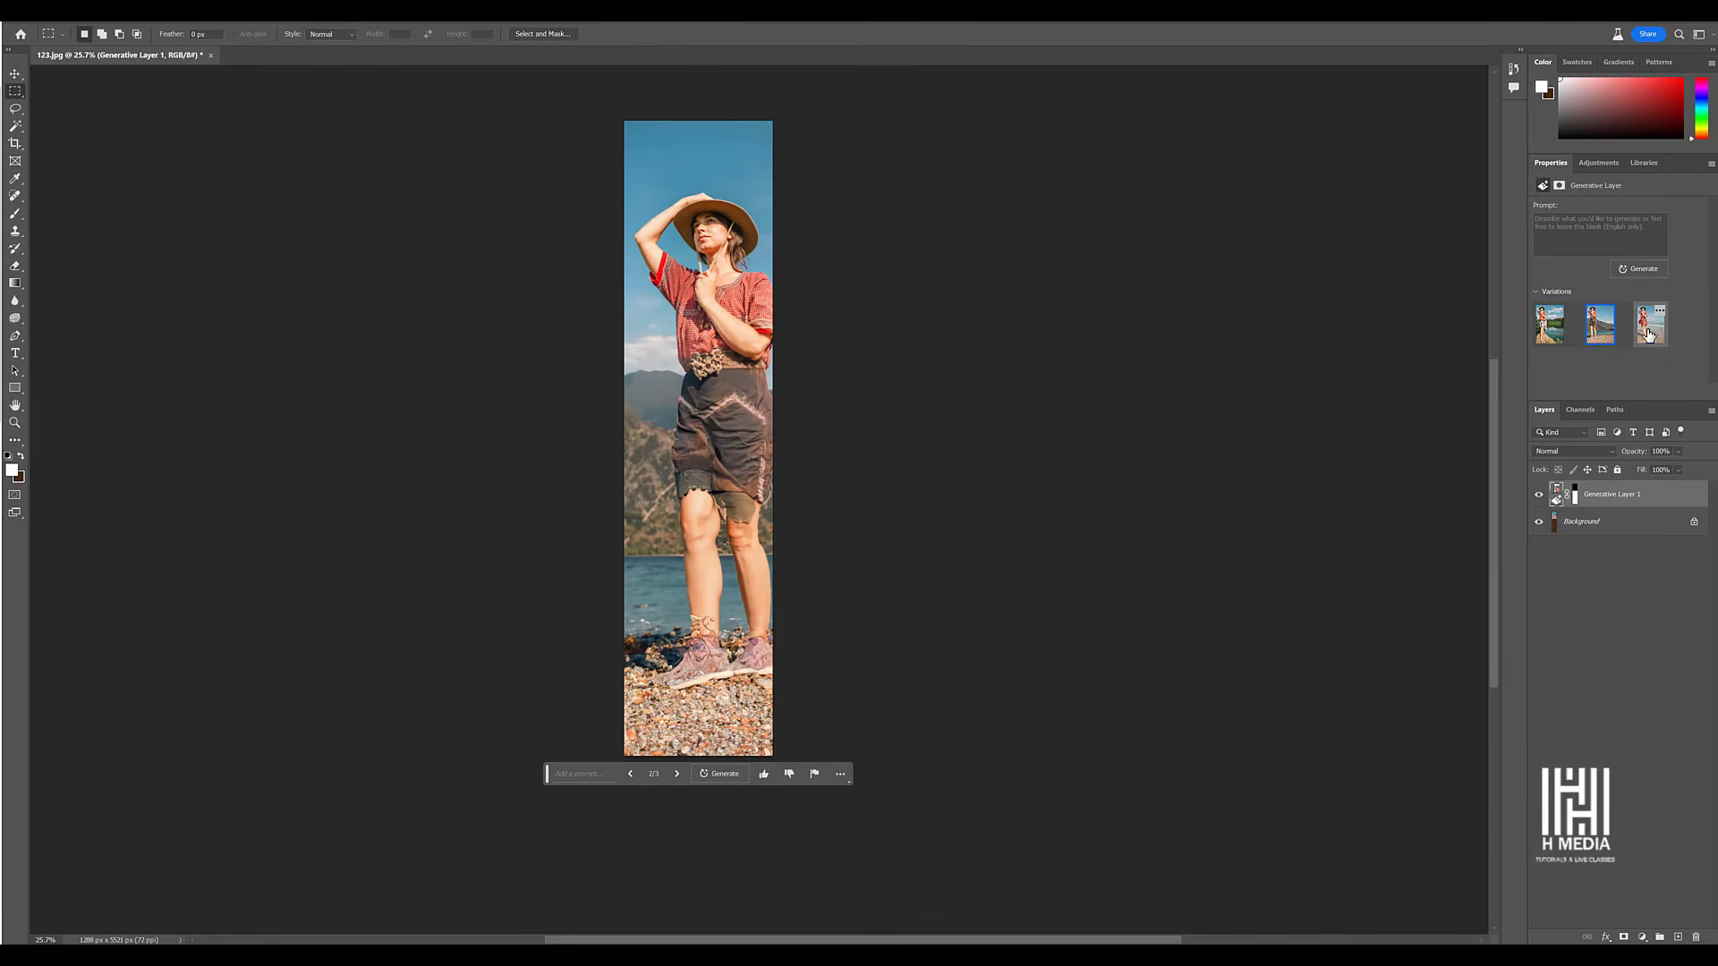
click(1606, 443)
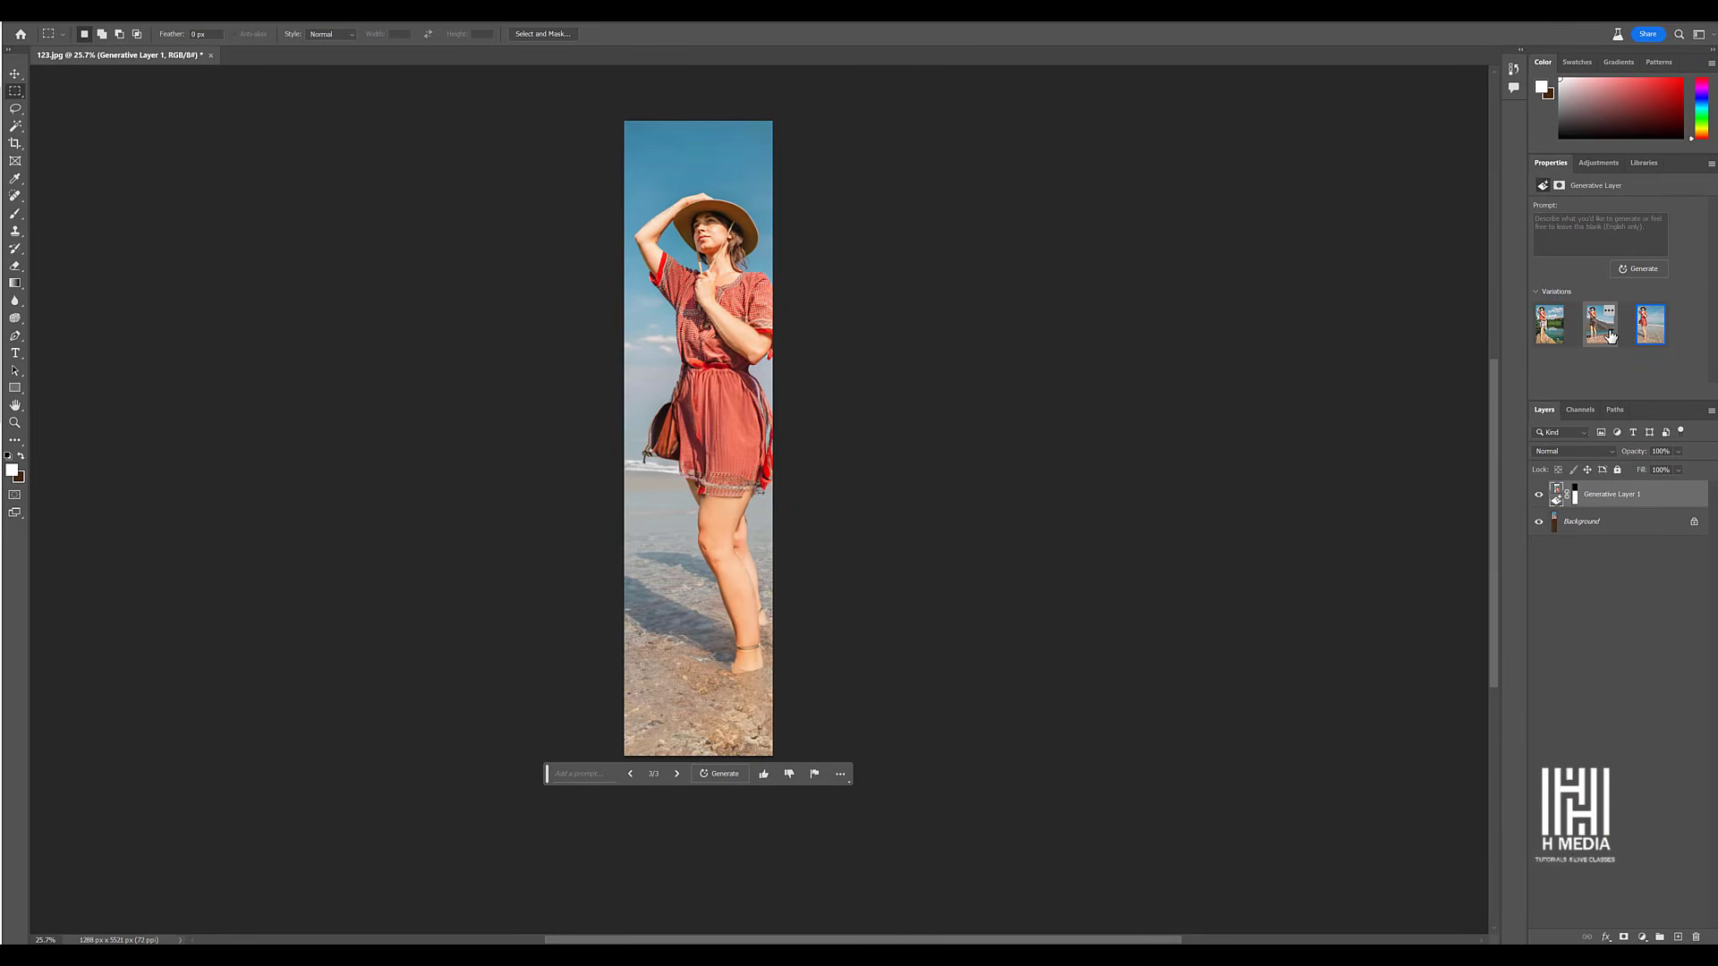
click(1610, 337)
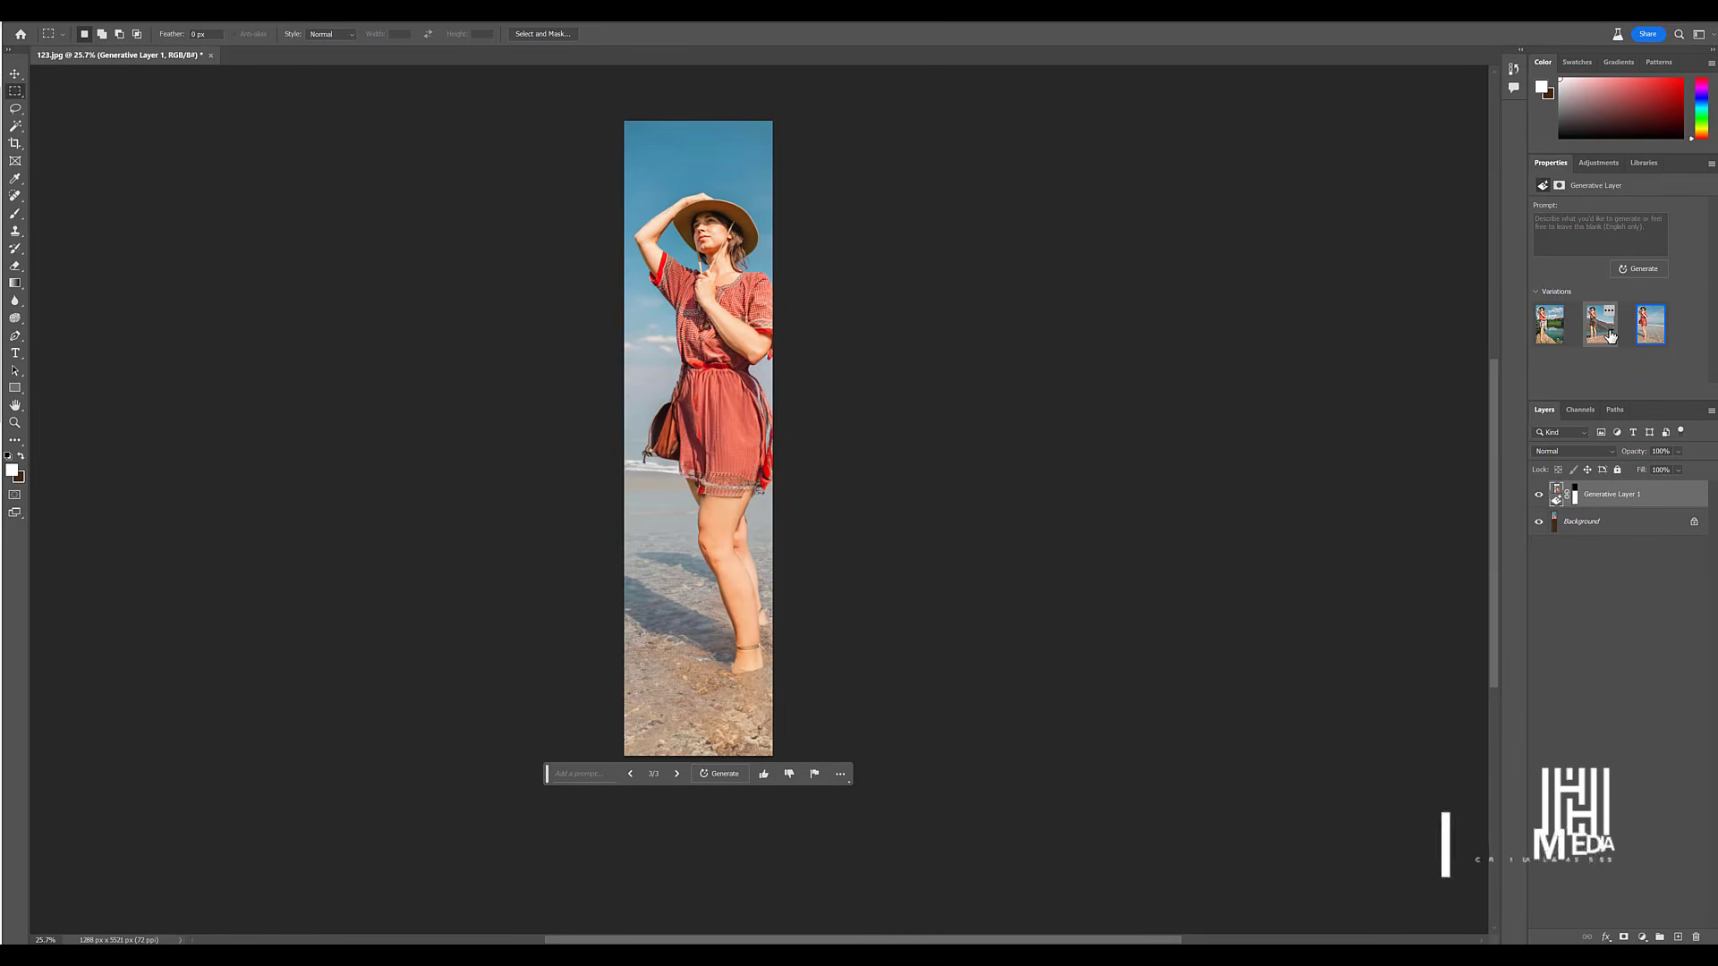
click(677, 775)
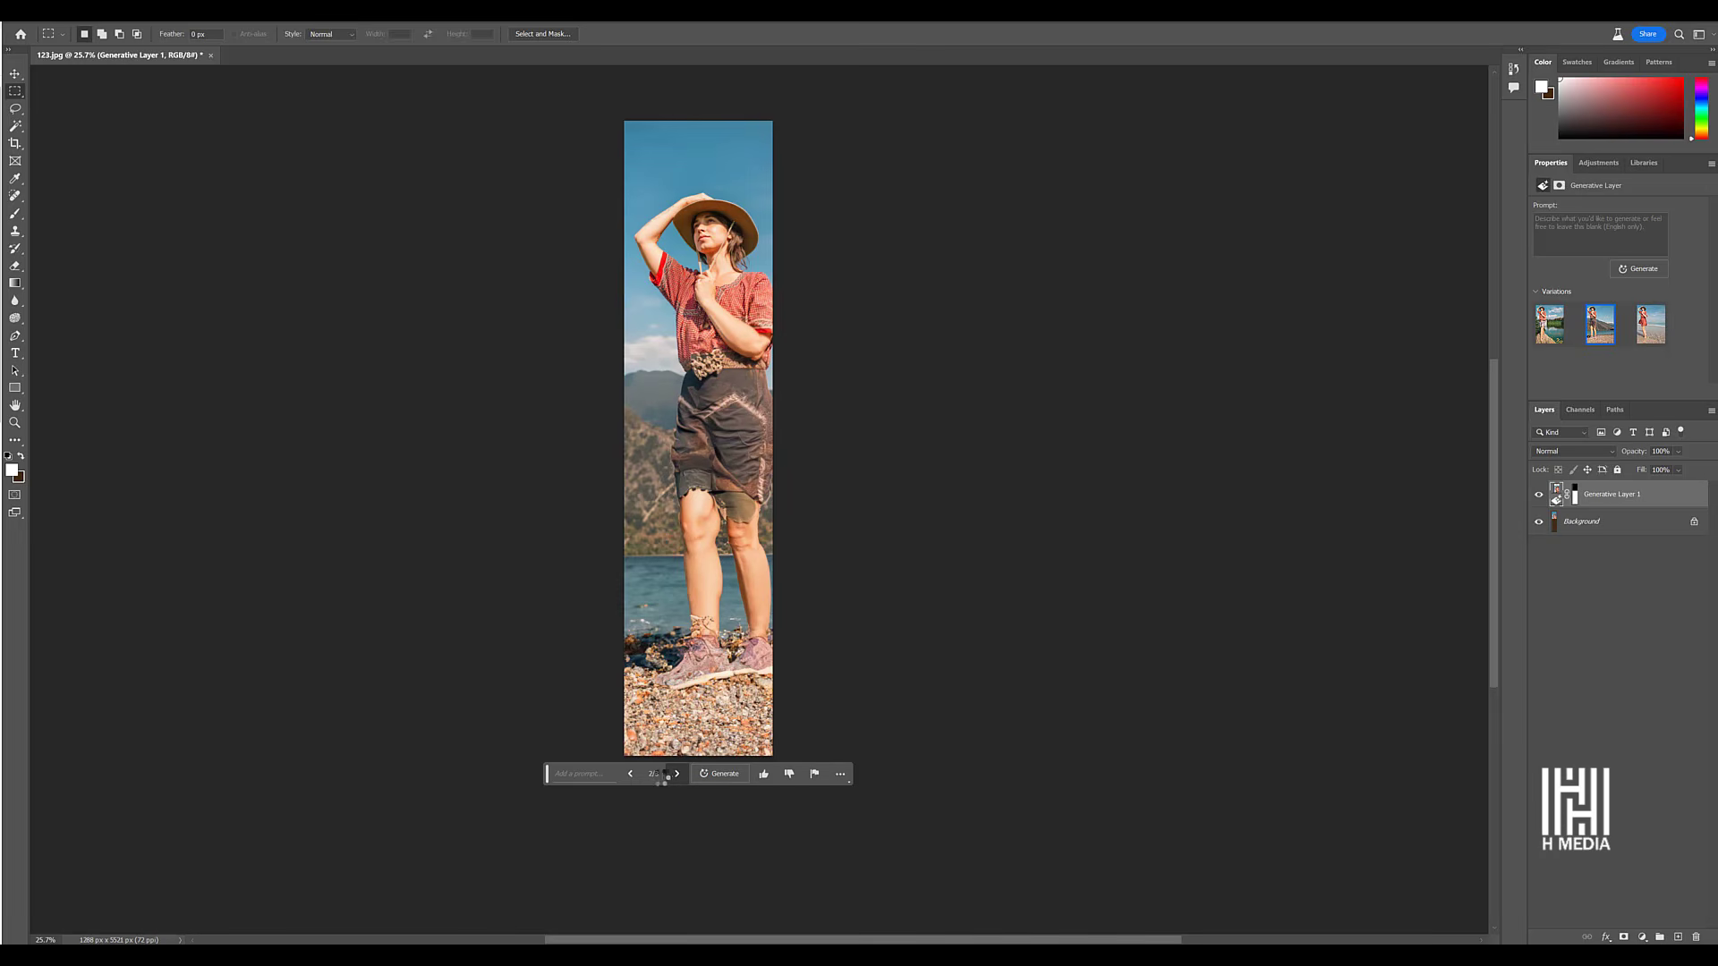
click(630, 775)
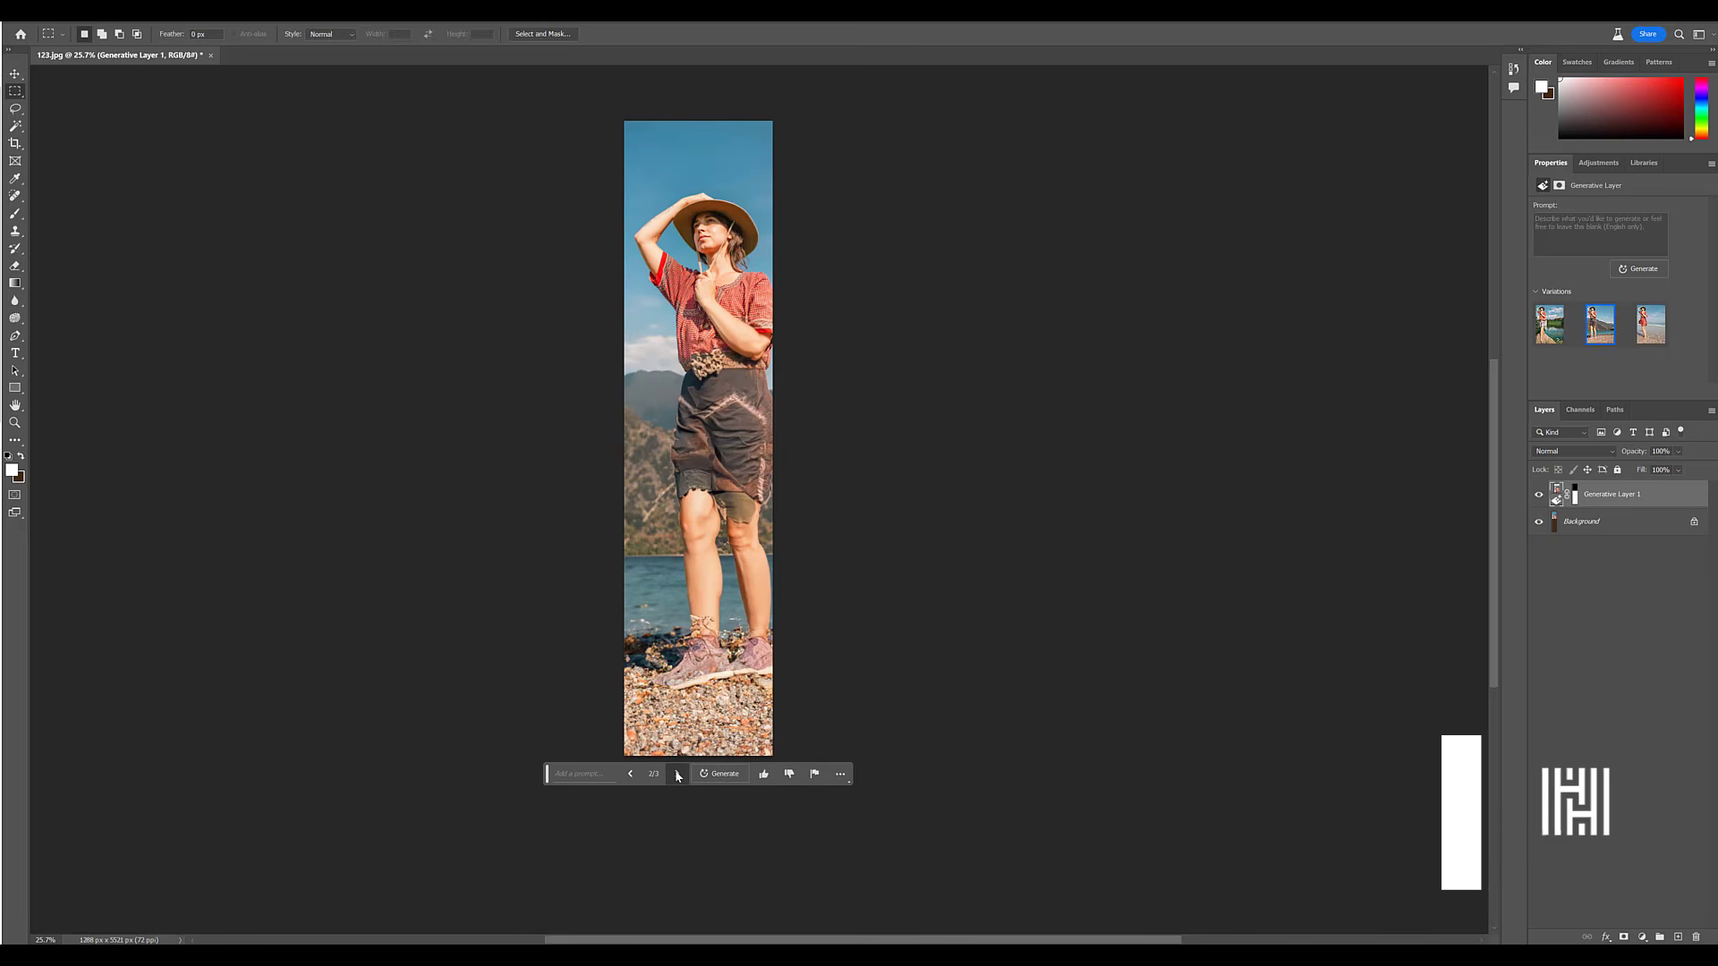
click(677, 775)
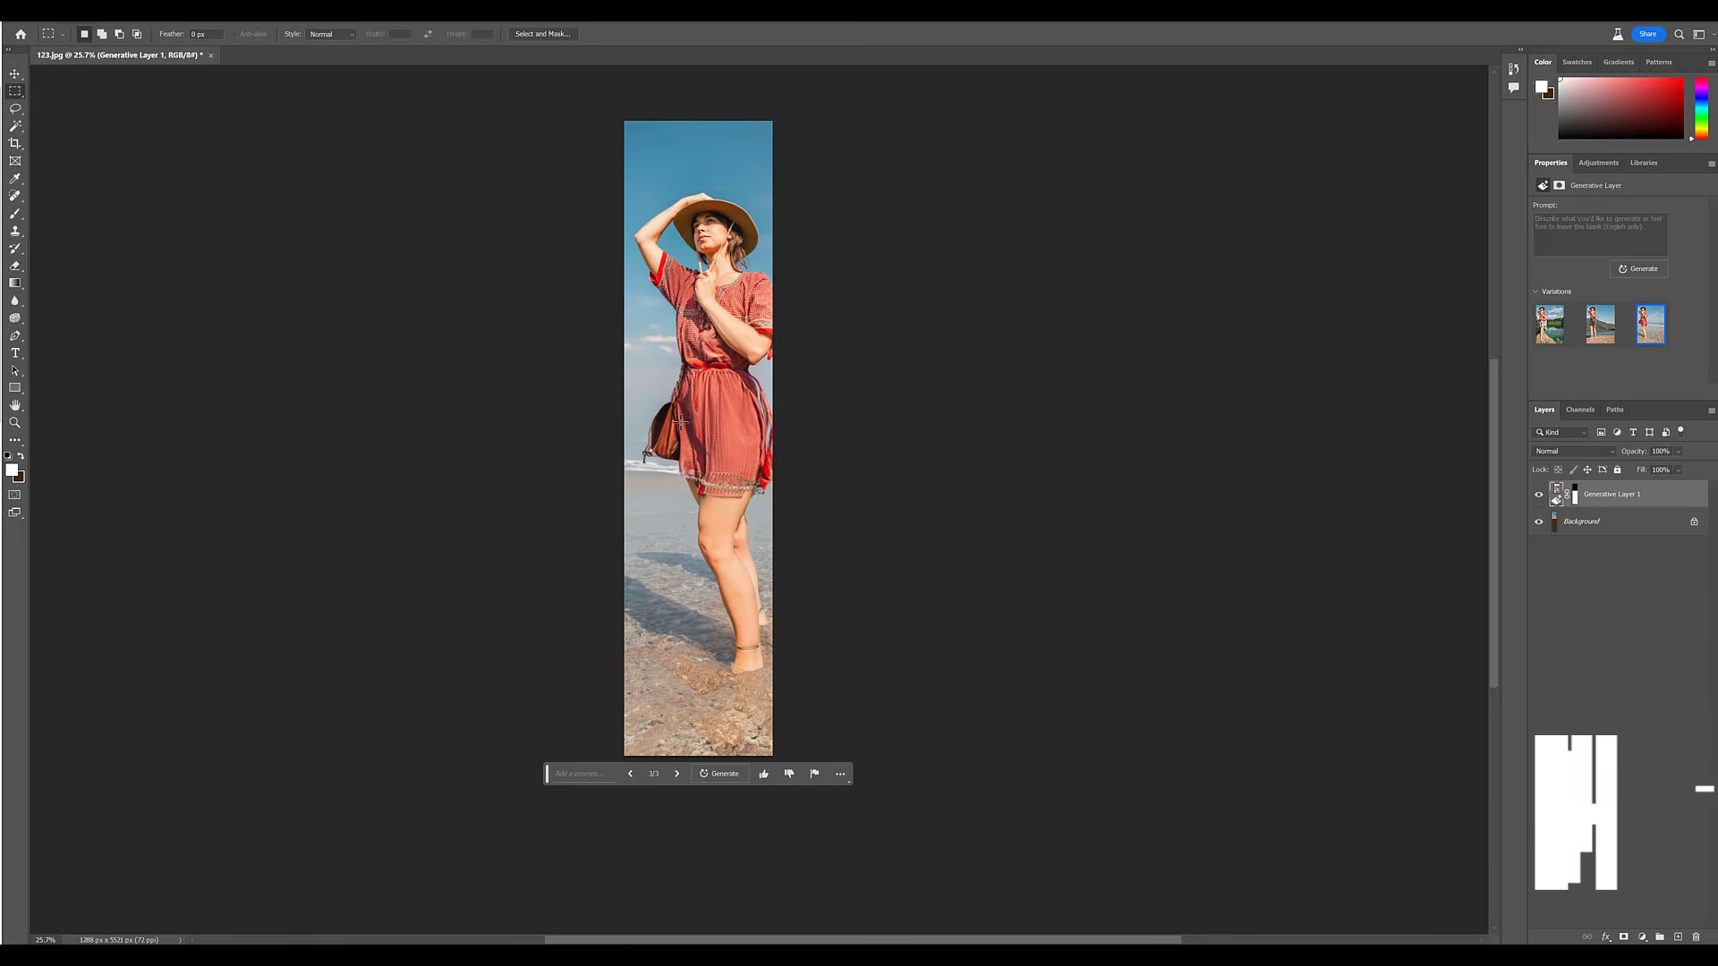
Extend the canvas to the left of the woman with the Crop tool to a total width of about 5540 px.
click(15, 144)
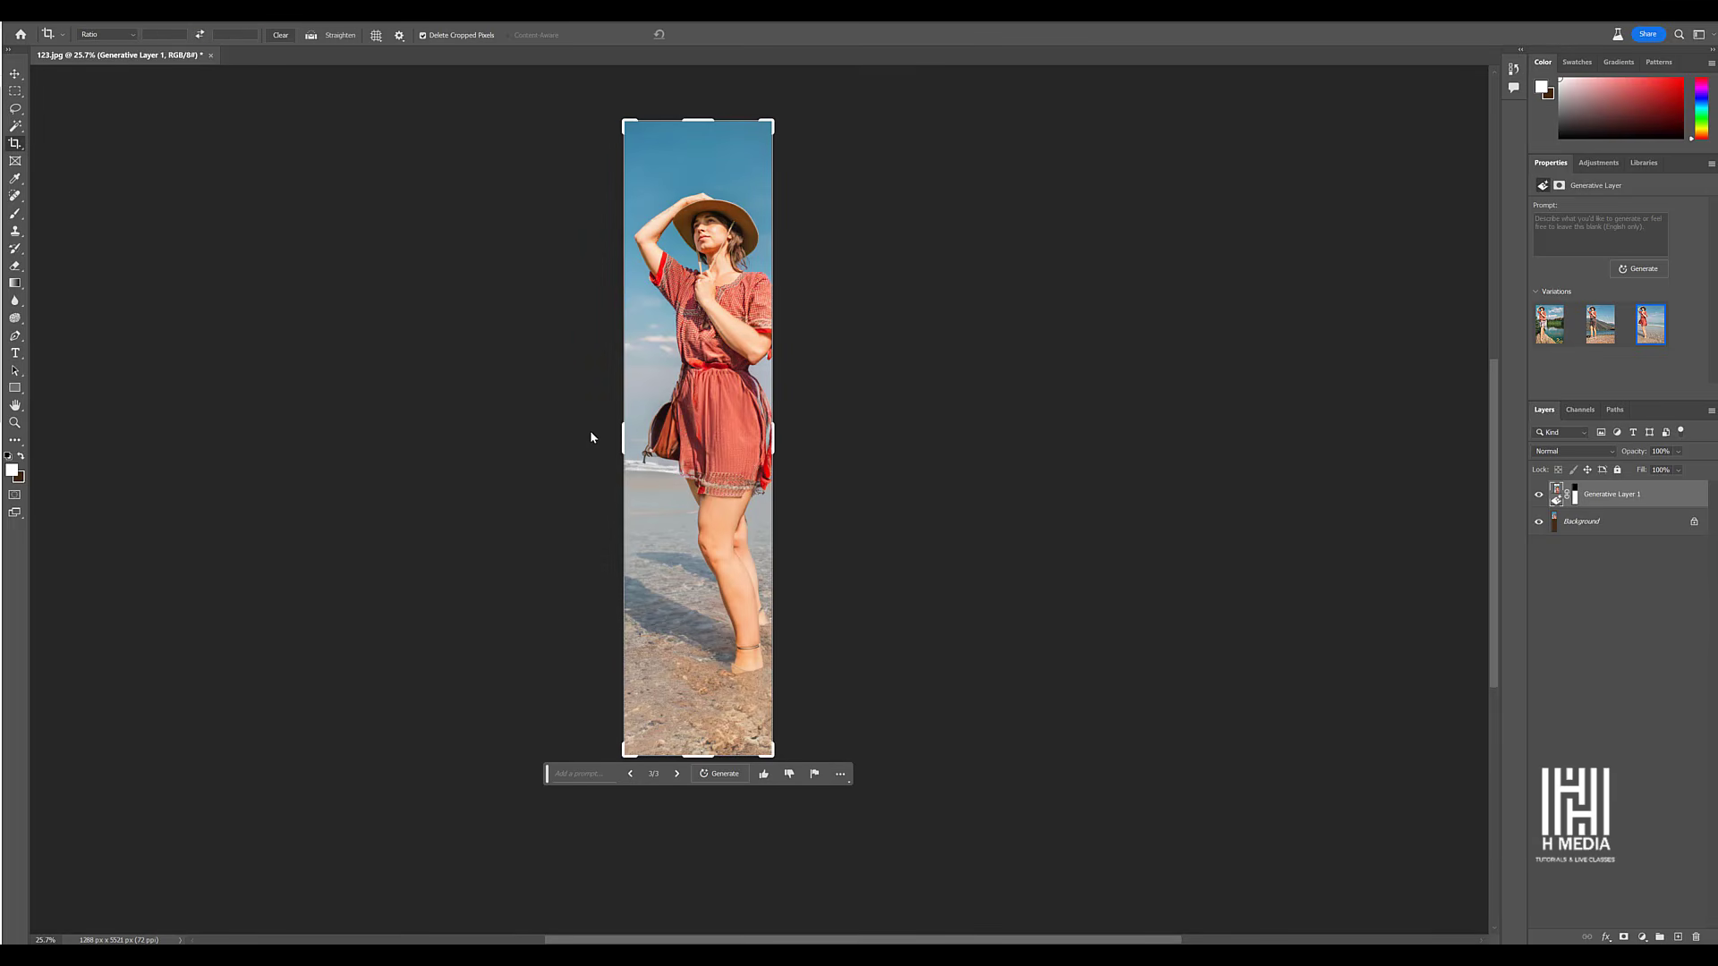
drag(621, 438, 377, 409)
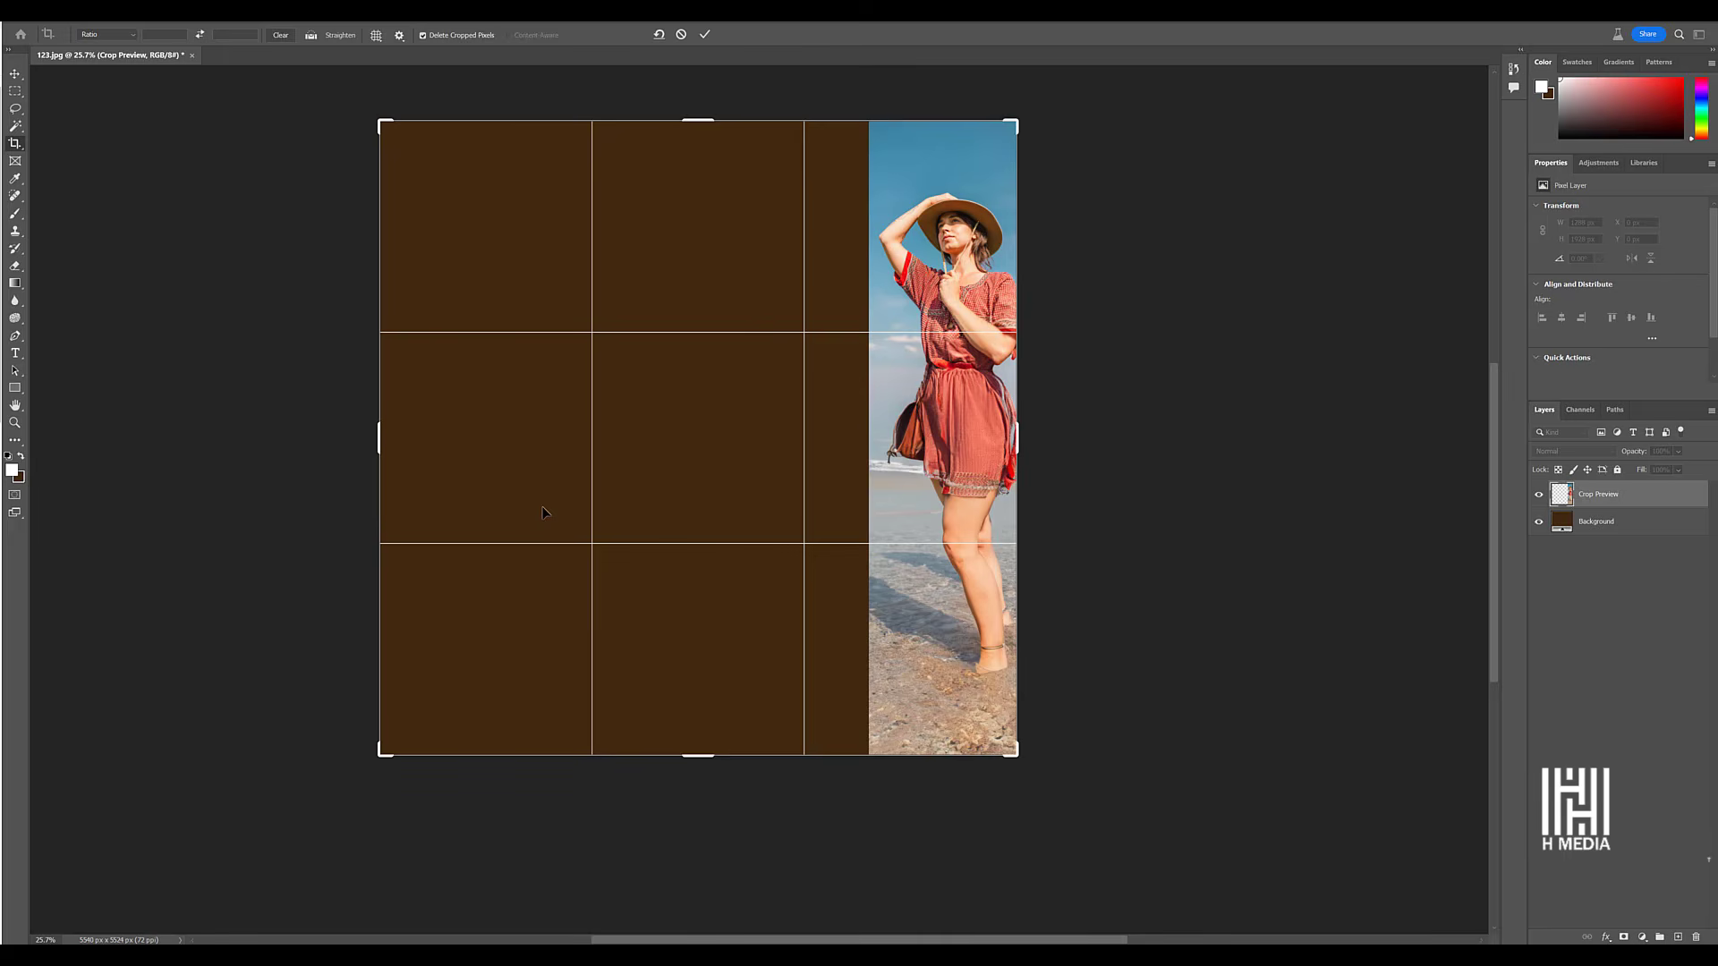
key(Return)
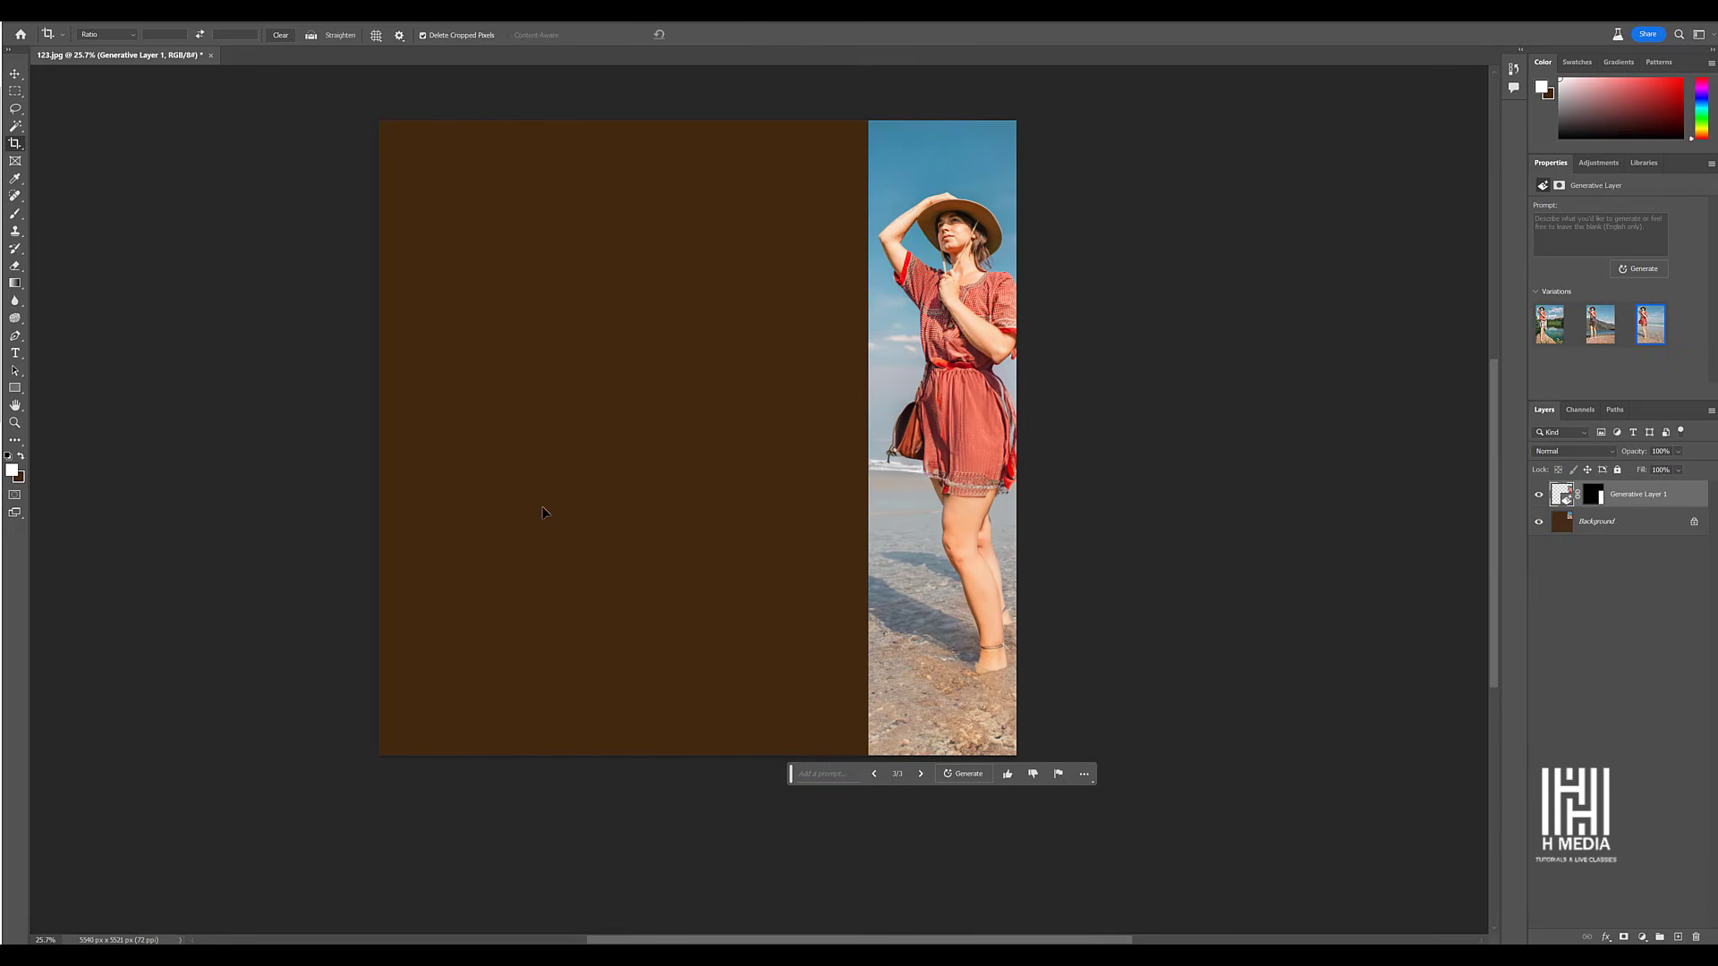
Fill the empty area left of the woman, slightly overlapping the photo, using Generative Fill with a blank prompt, and choose the third variation.
click(15, 90)
drag(373, 126, 871, 756)
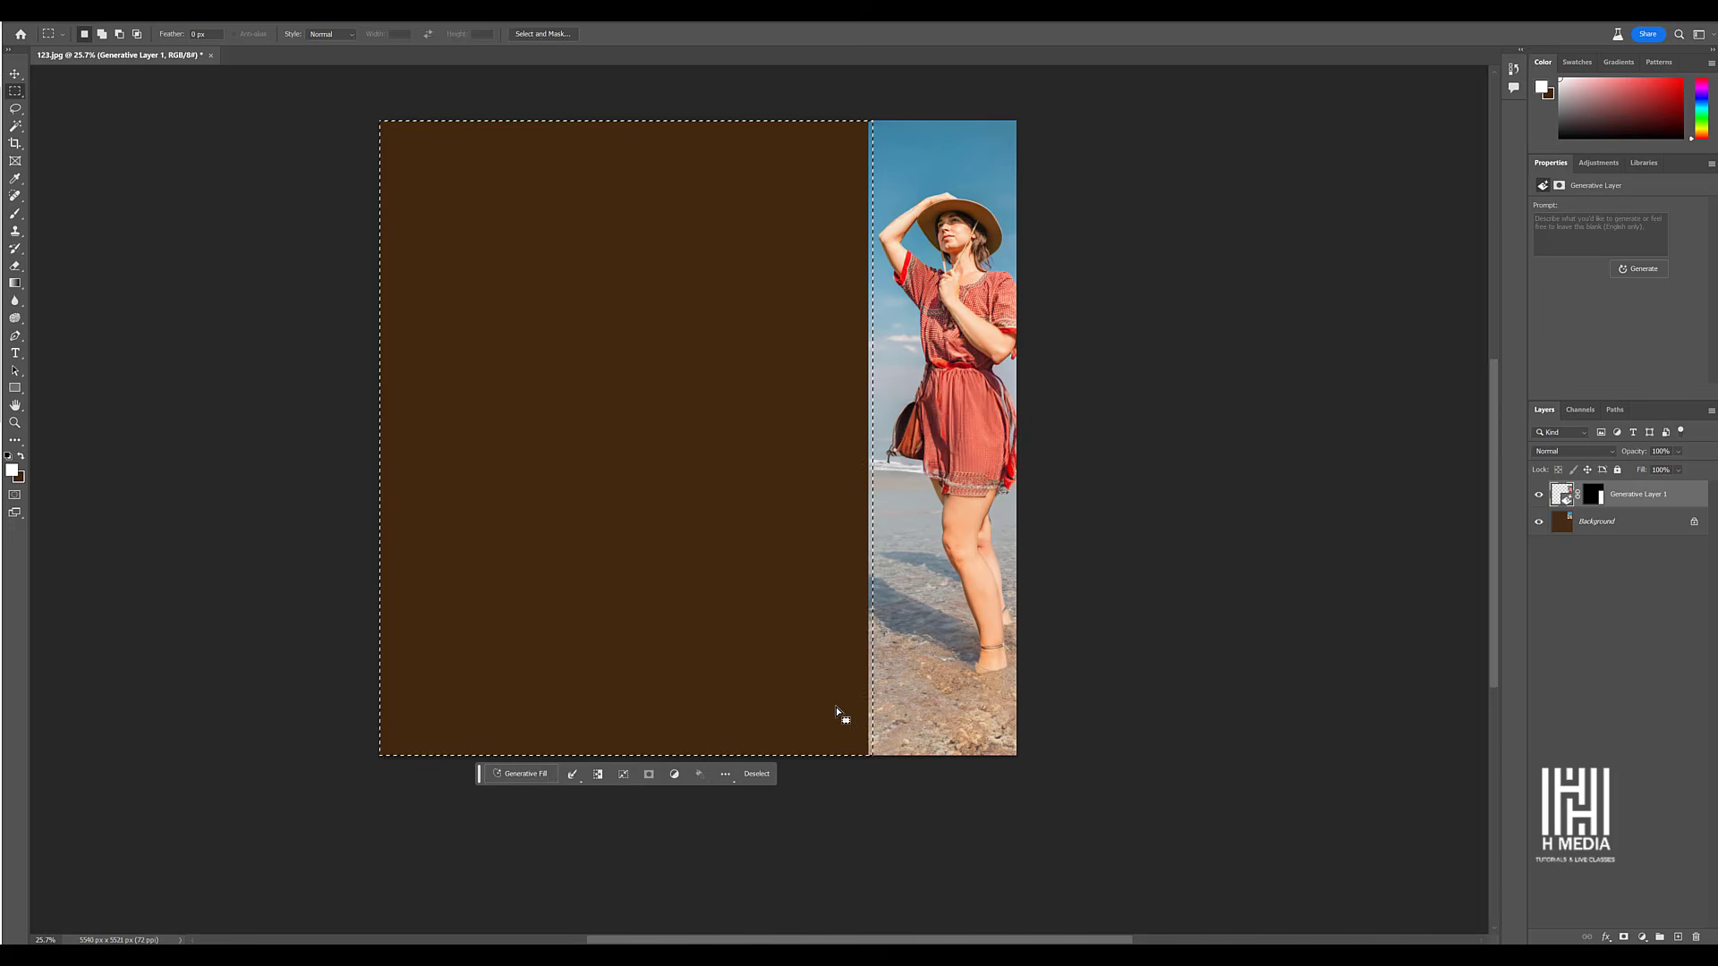
click(526, 773)
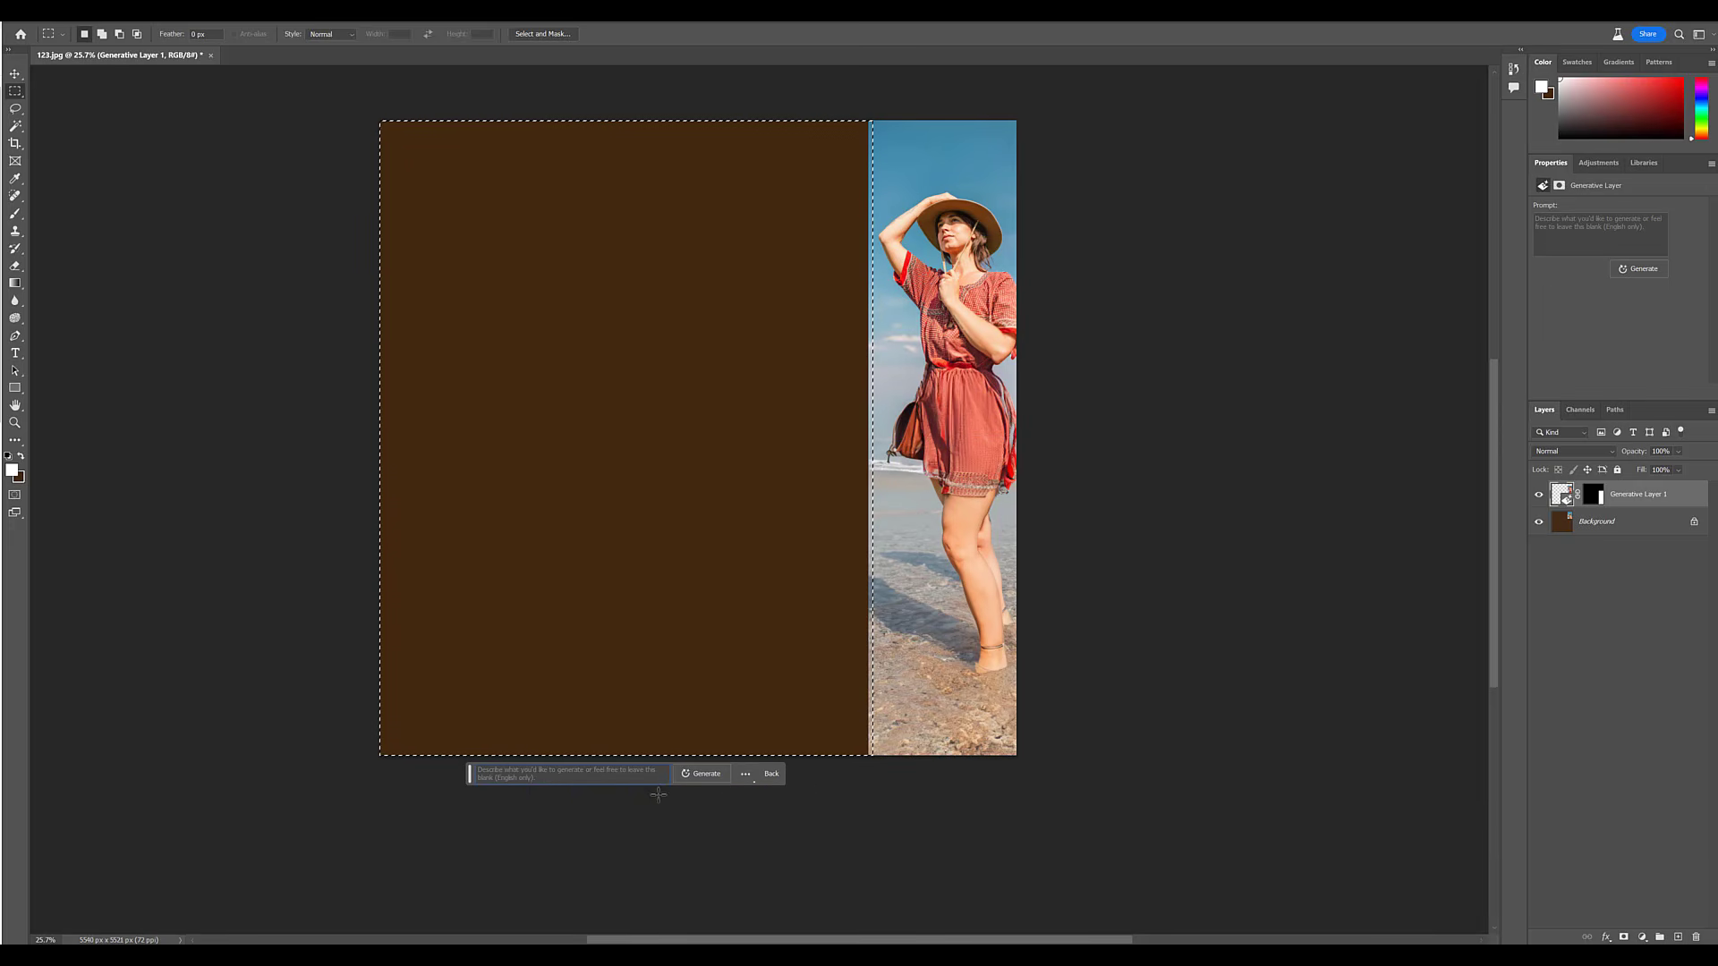
click(713, 775)
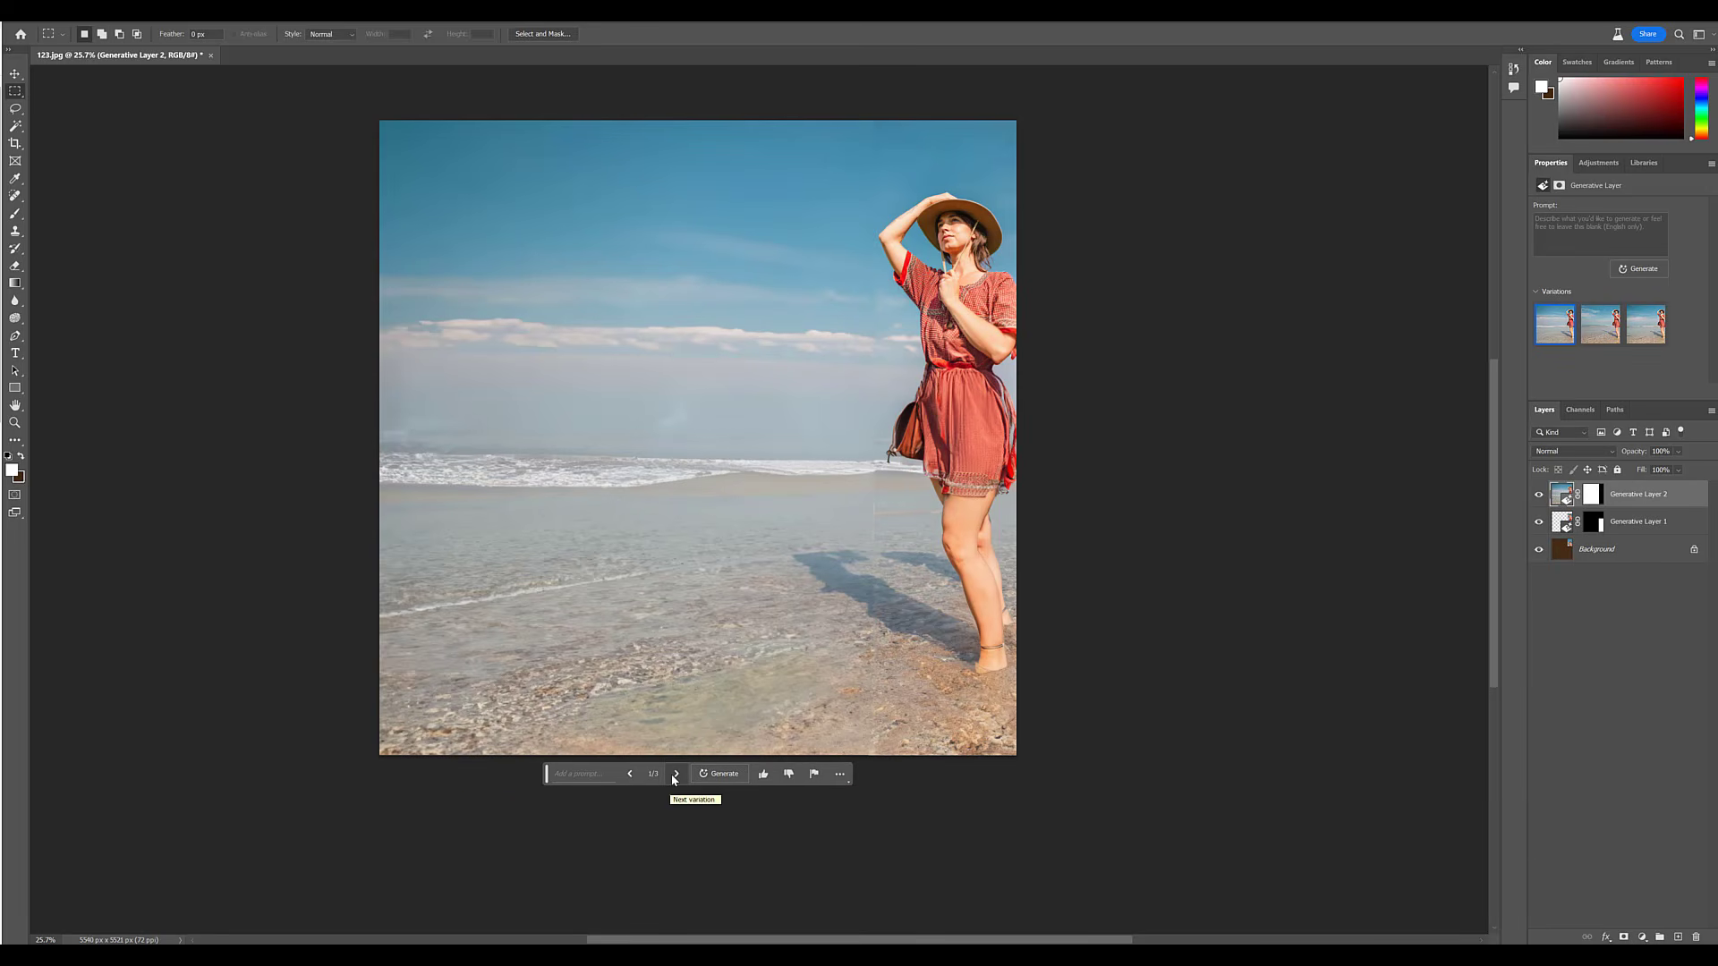
click(675, 775)
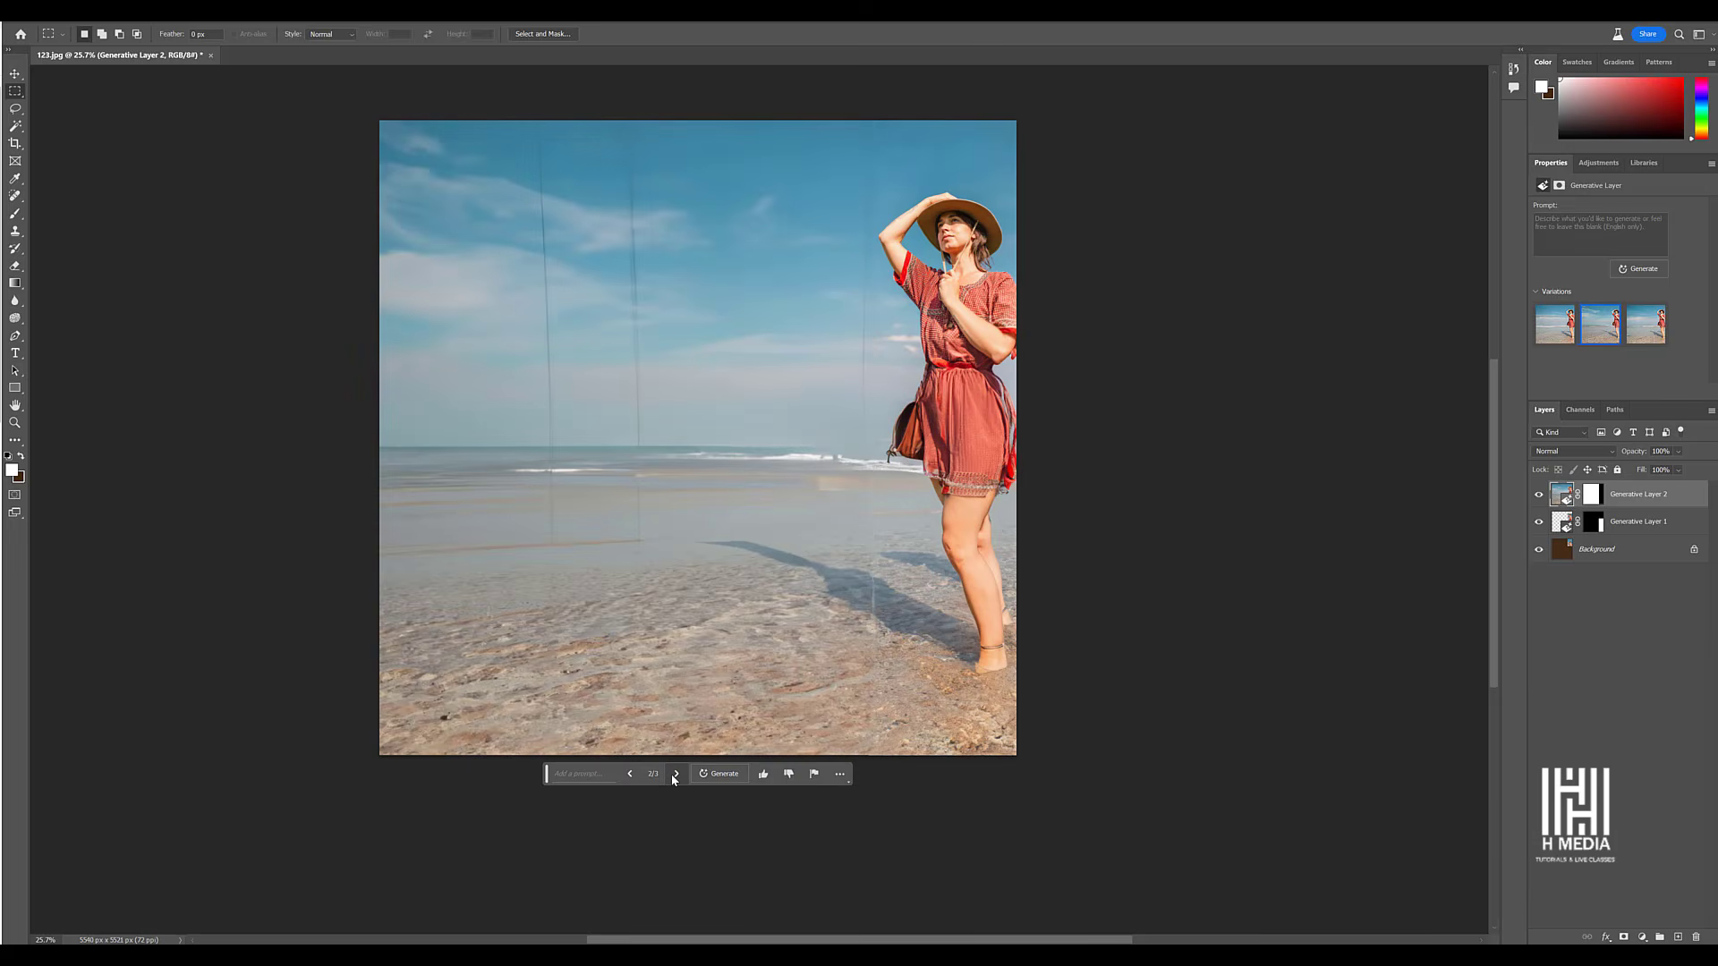
click(675, 775)
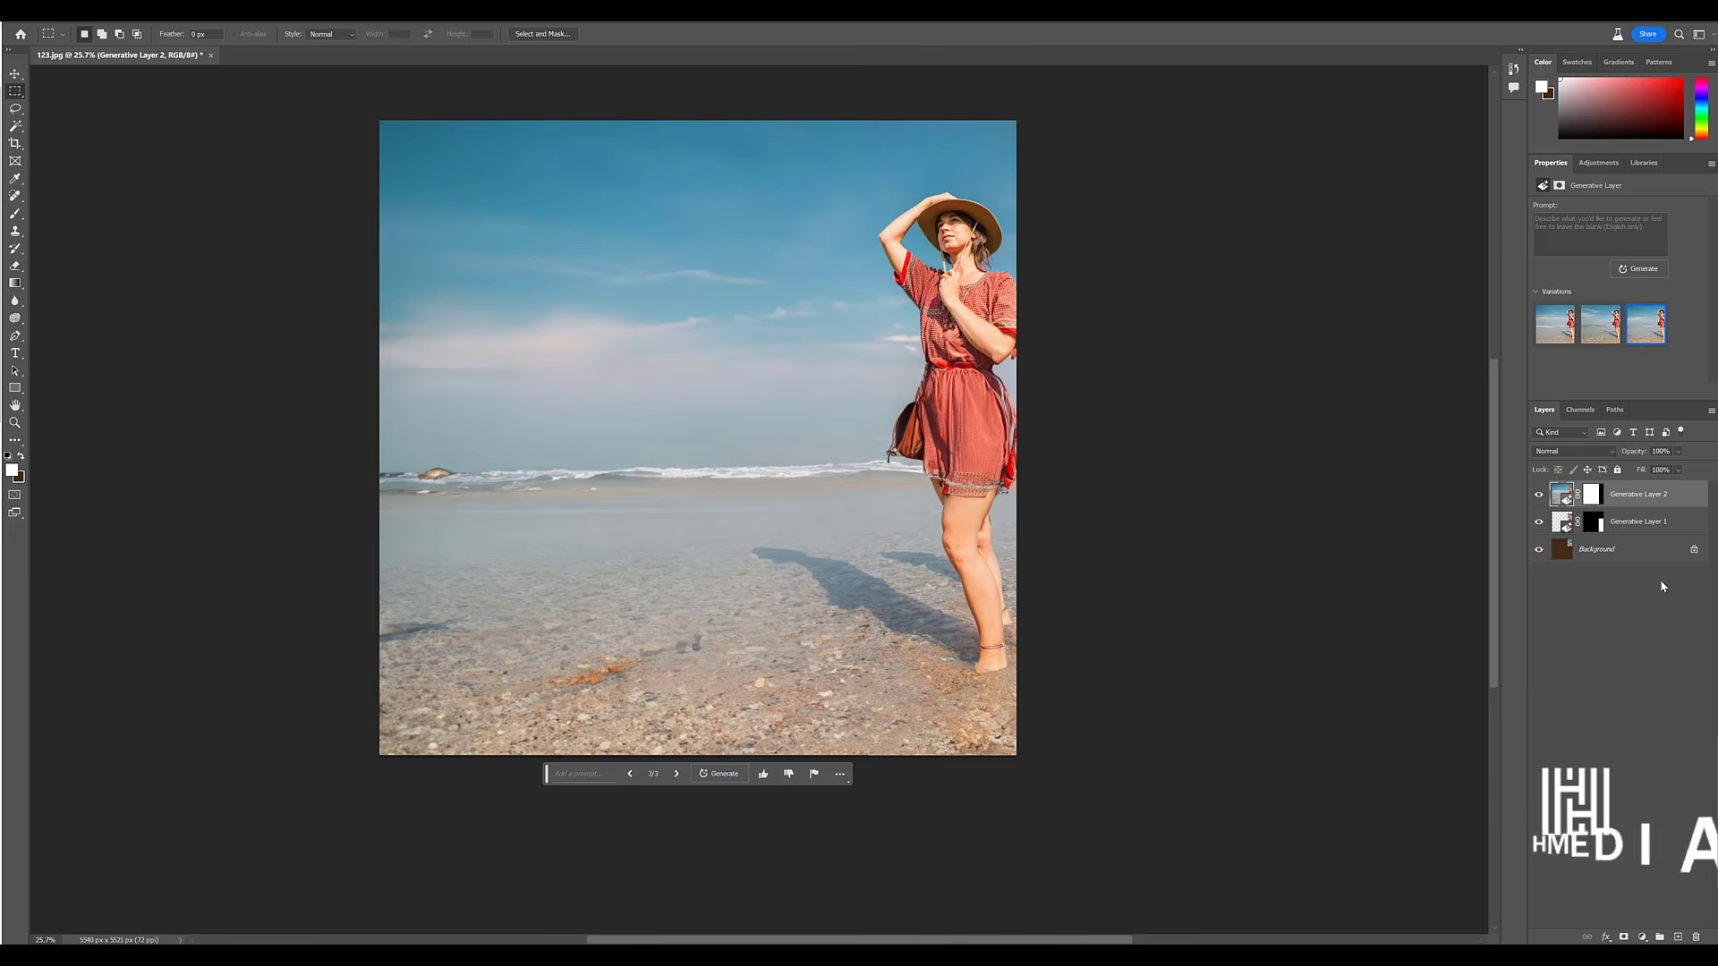
Hide both generative layers to compare with the original photo, and show them again.
click(1539, 496)
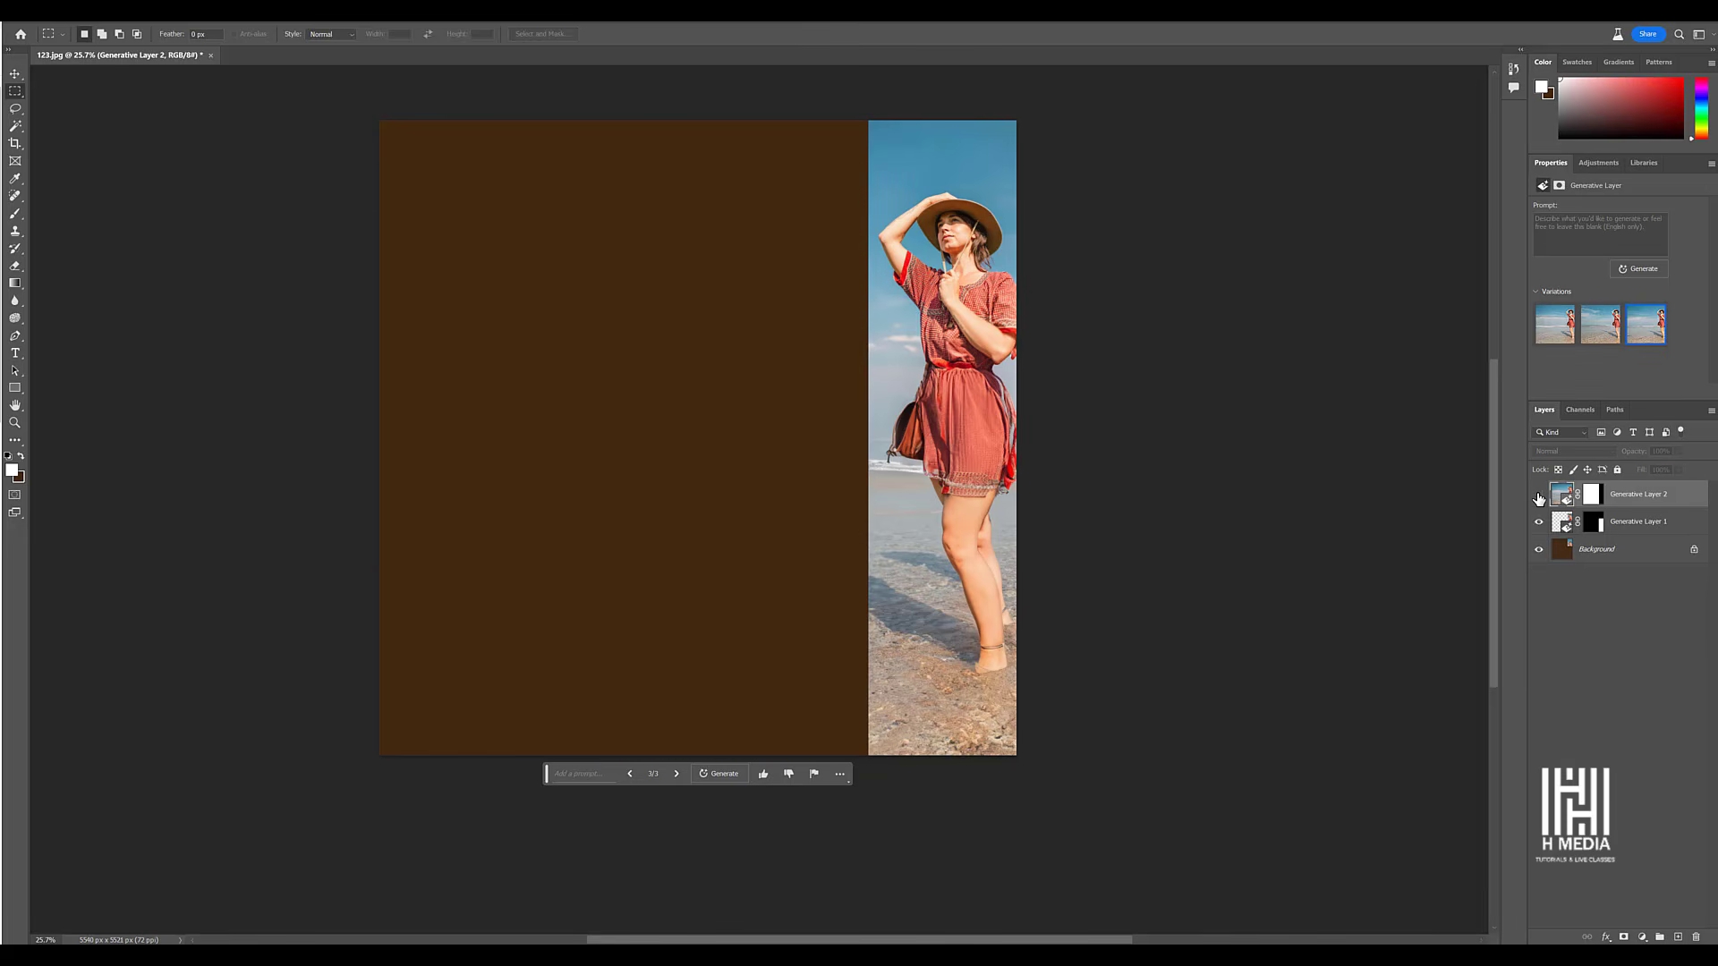
click(1539, 523)
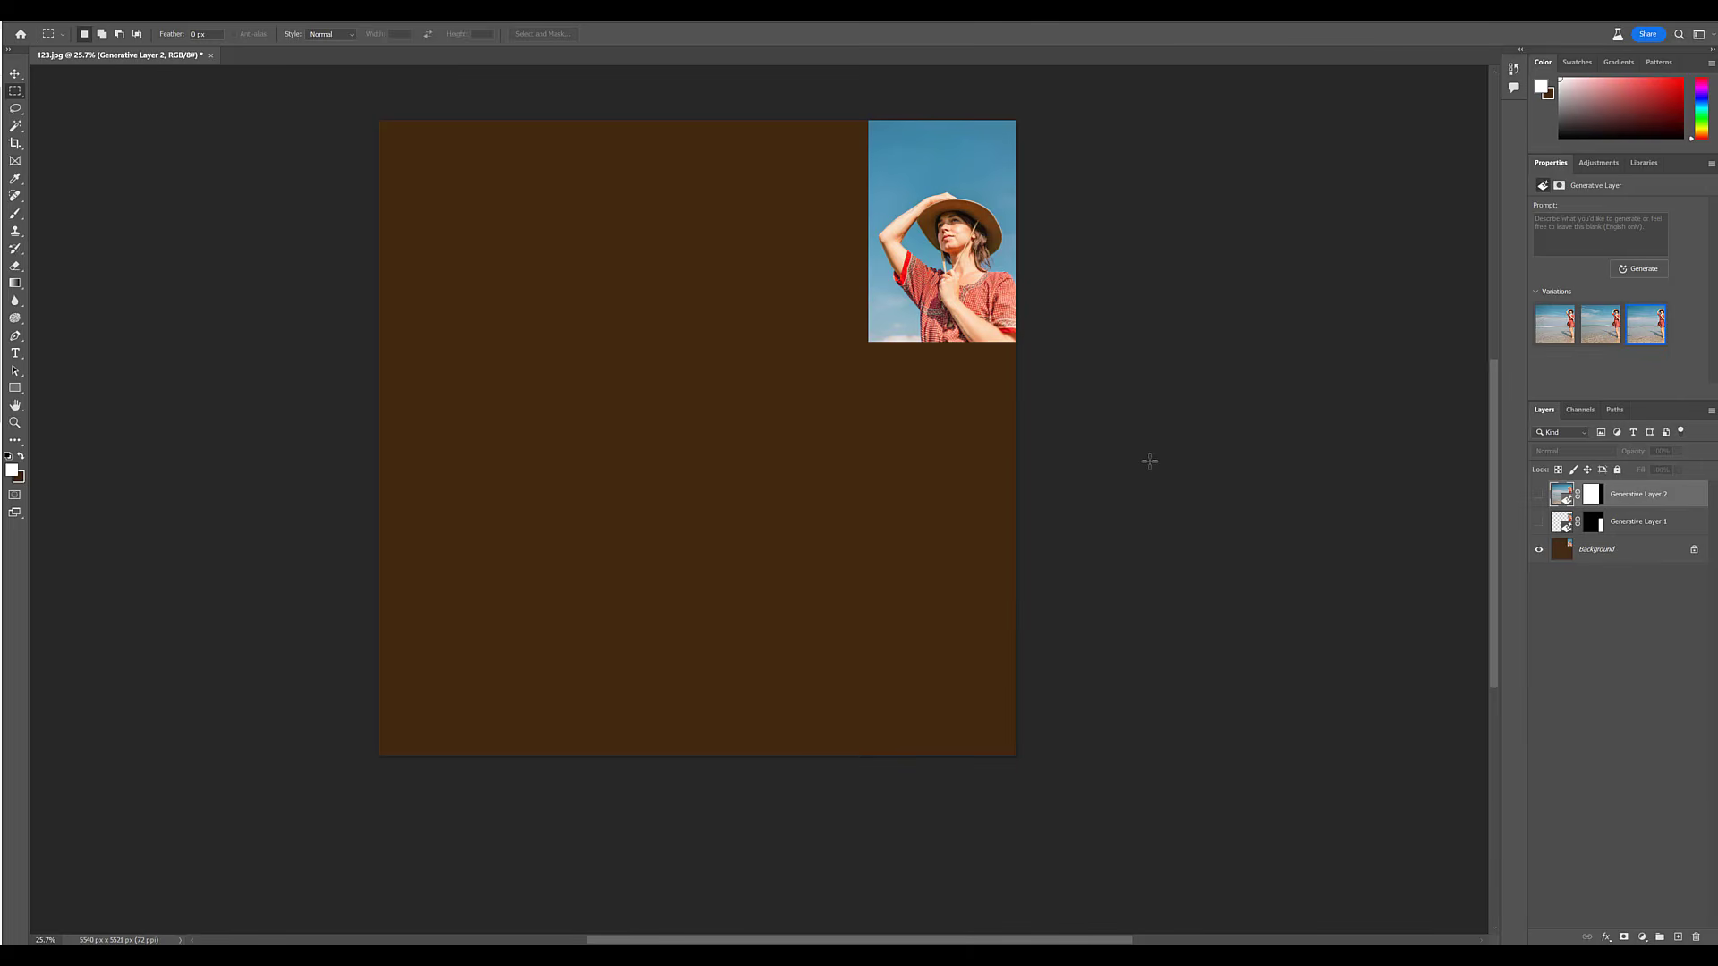
click(1539, 523)
click(1538, 497)
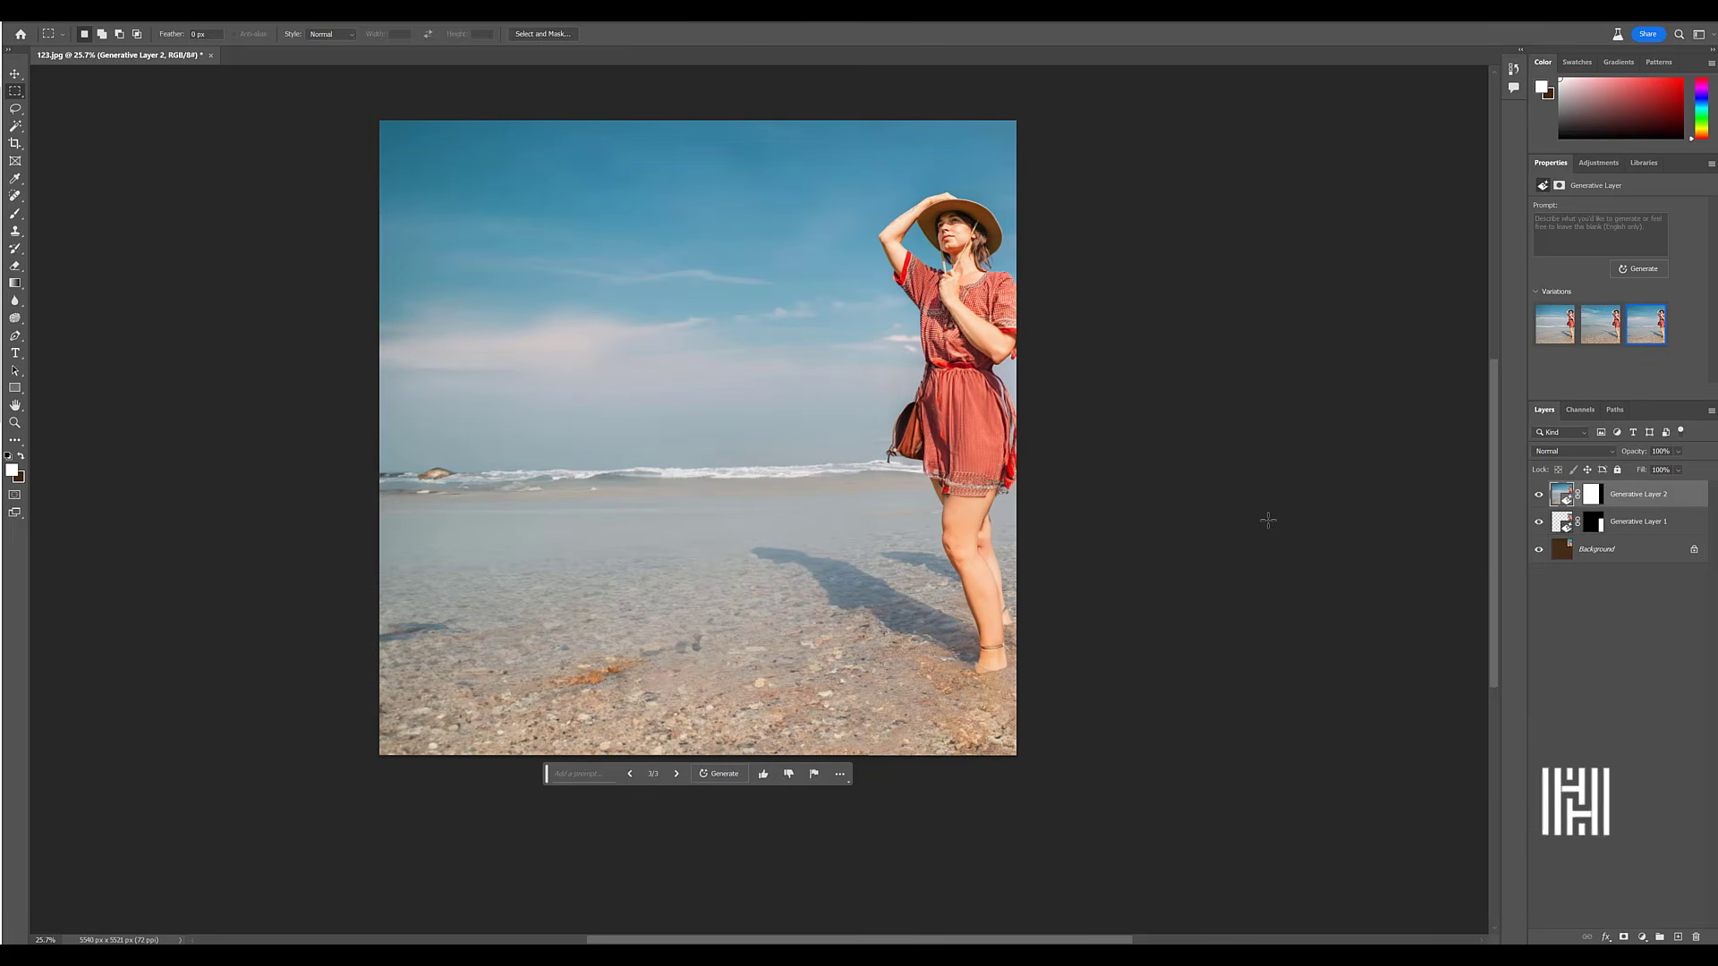
Extend the canvas to the right of the woman with the Crop tool to a total width of about 7602 px.
key(c)
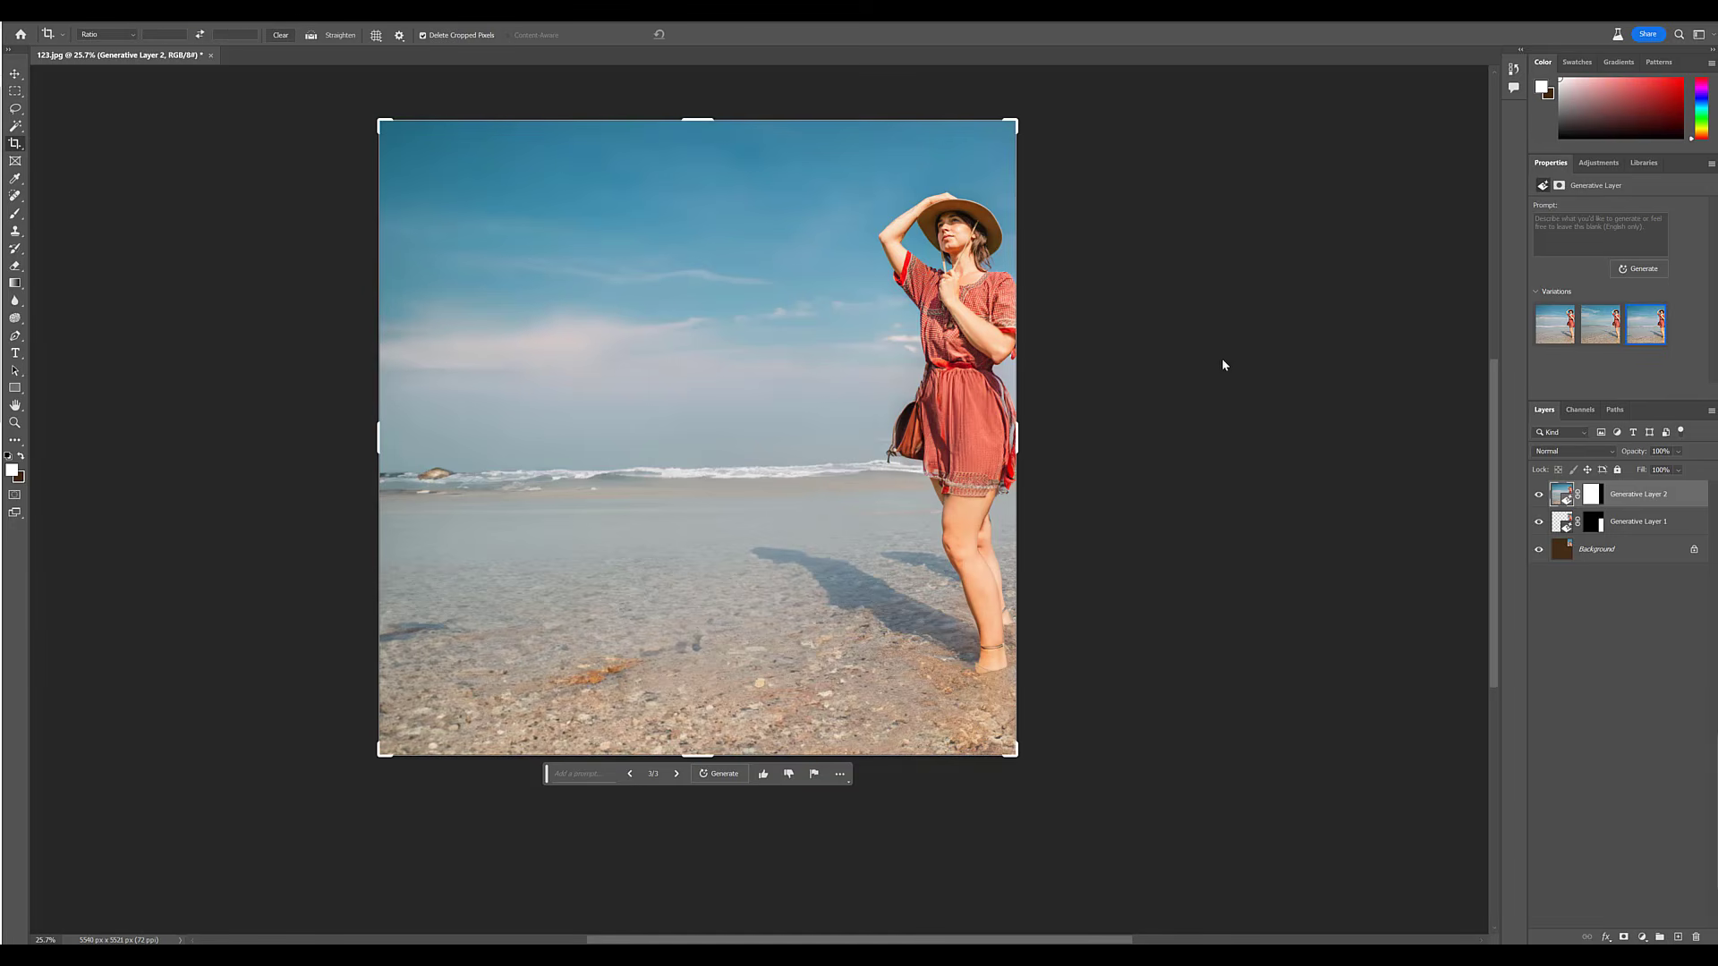
drag(1017, 442, 1136, 448)
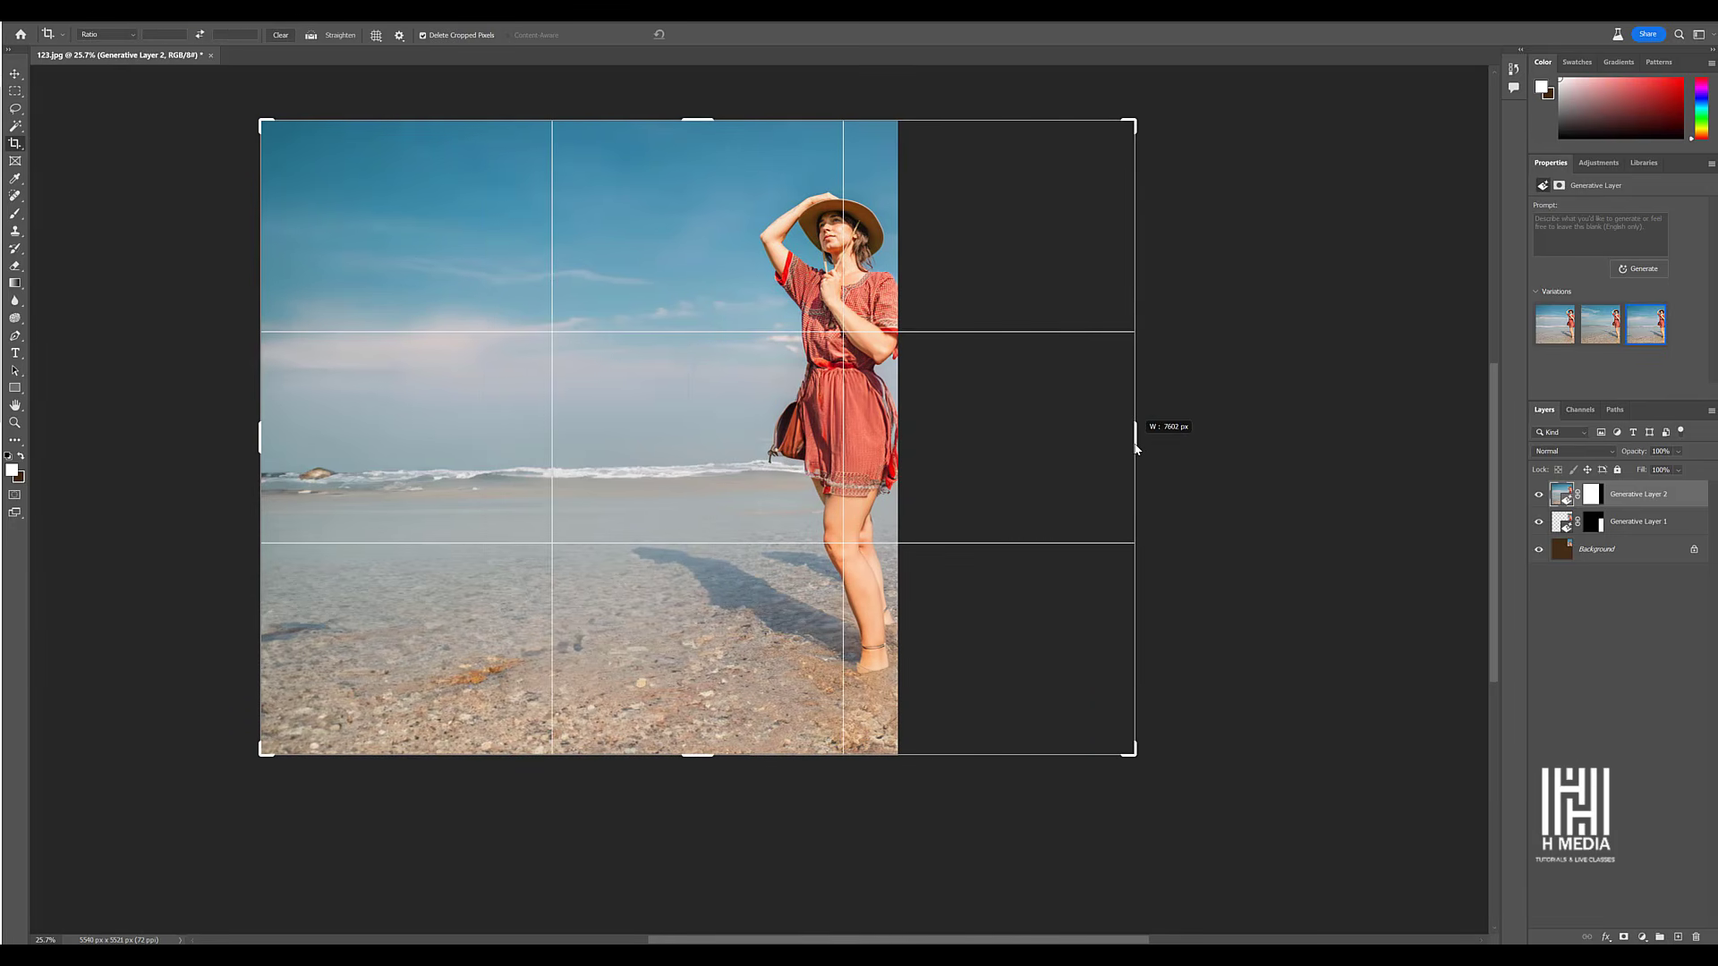
key(Return)
Fill the empty canvas area right of the woman using Generative Fill with a blank prompt, and choose the third variation.
click(15, 91)
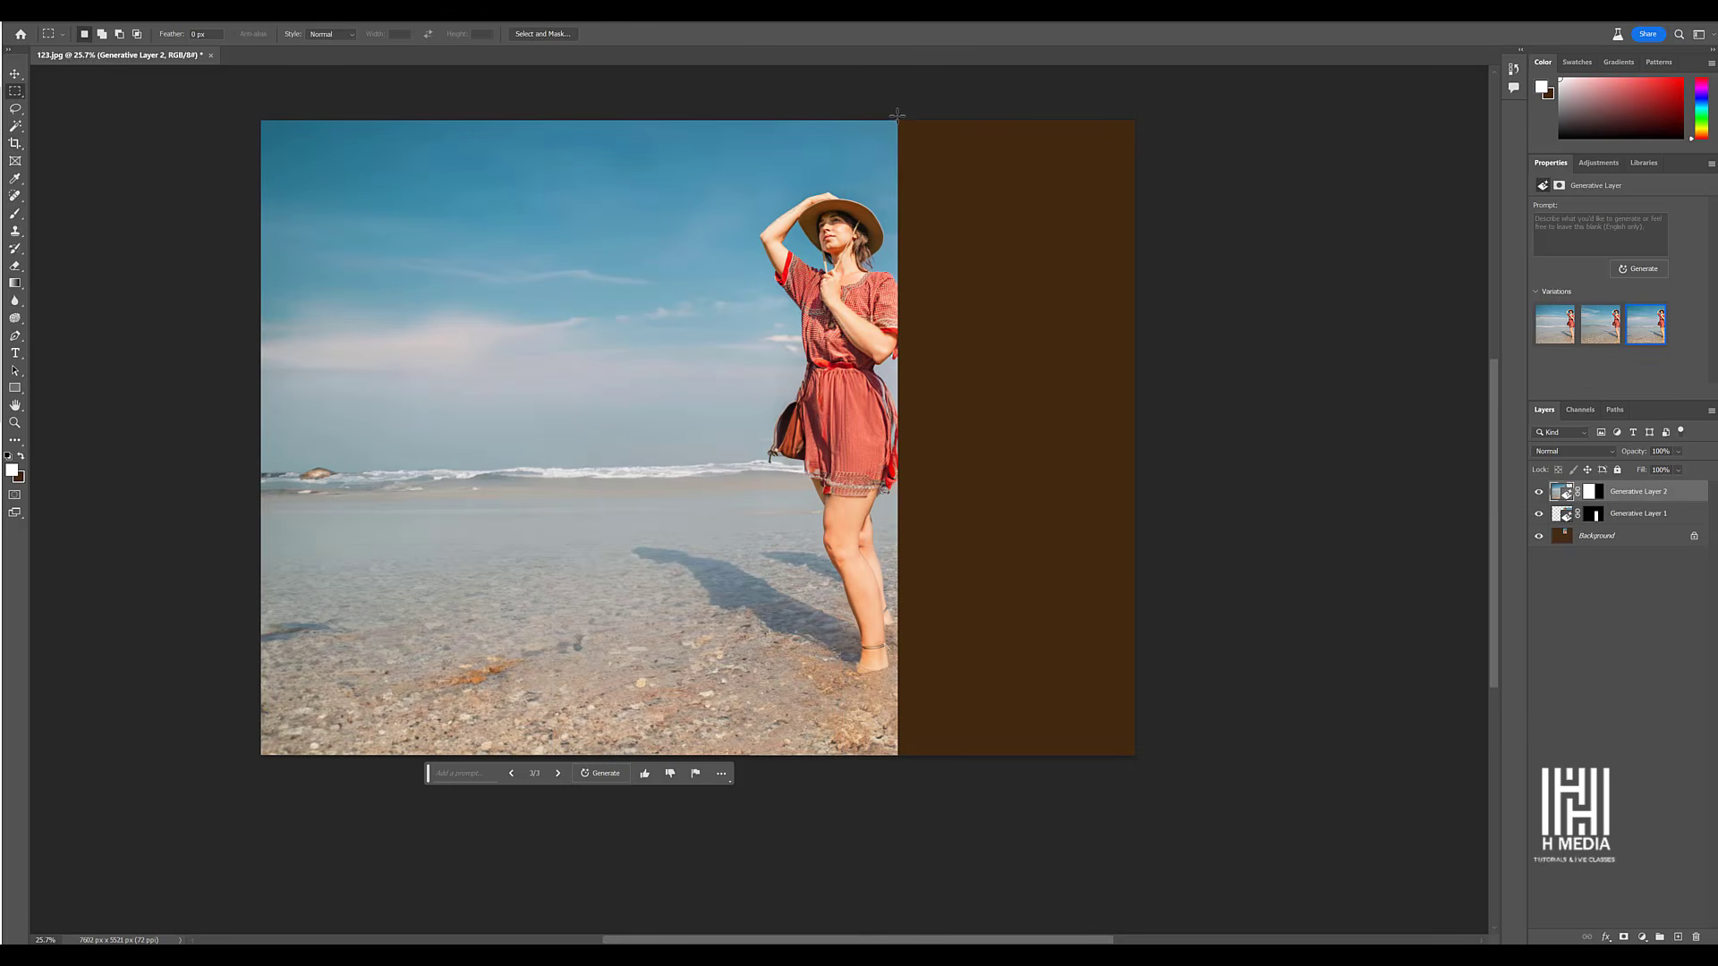
drag(897, 114, 1271, 860)
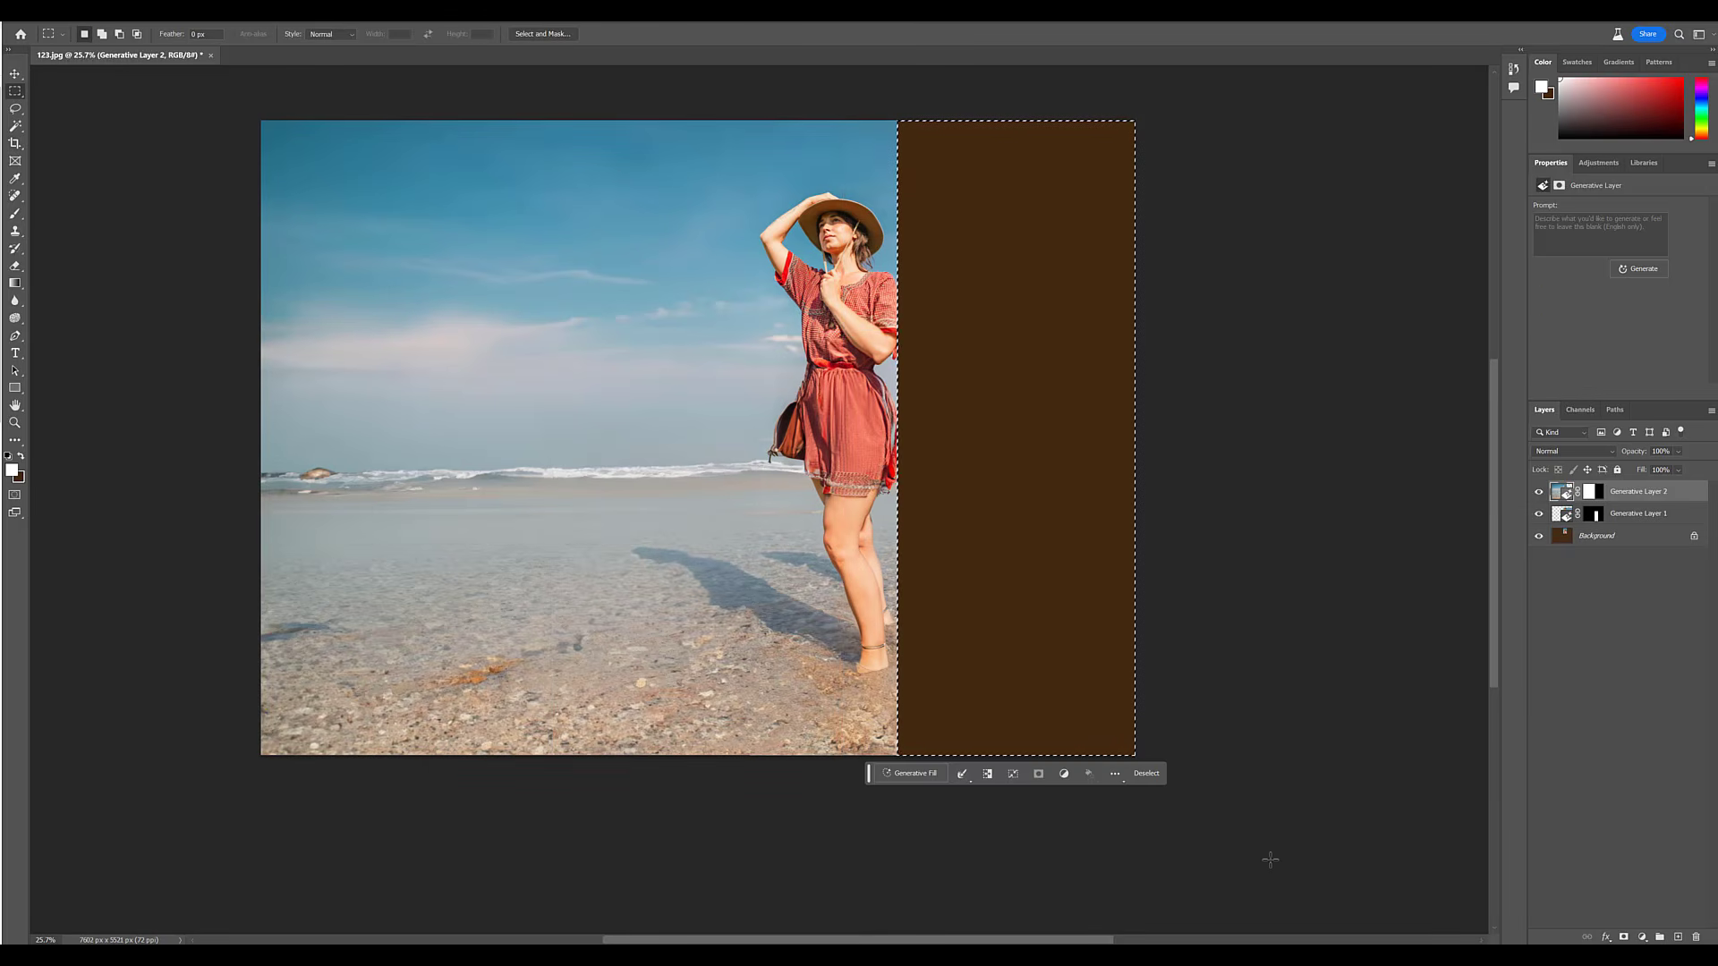
click(917, 773)
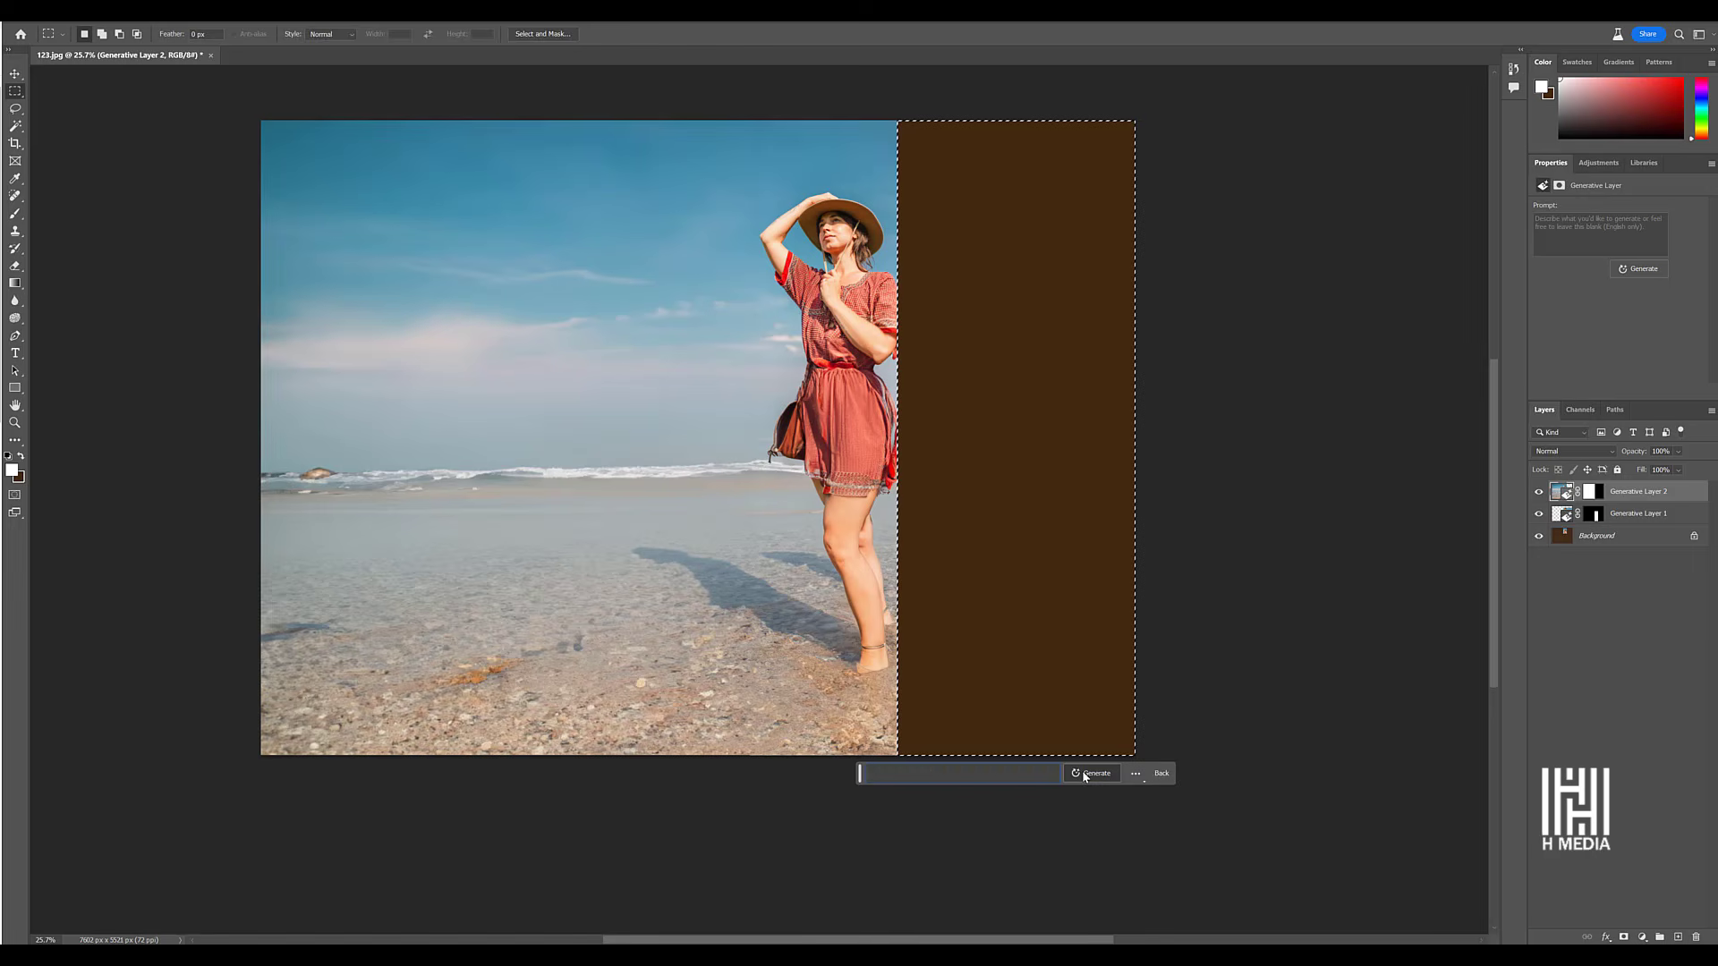
click(1082, 773)
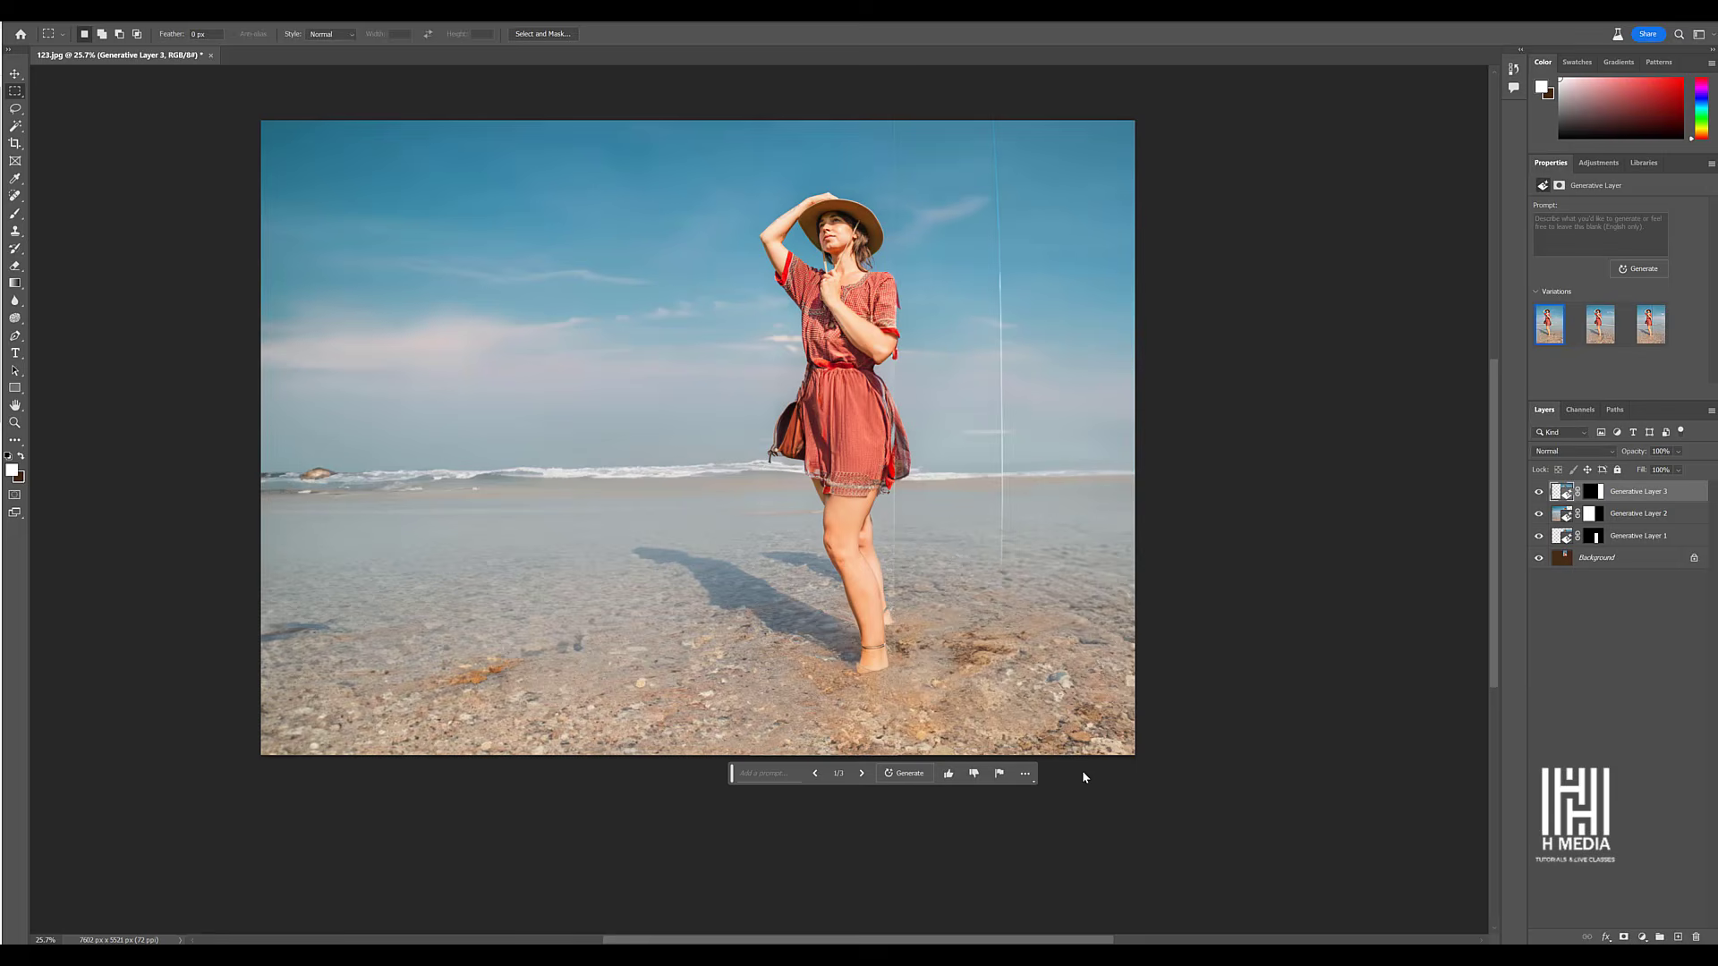
click(862, 775)
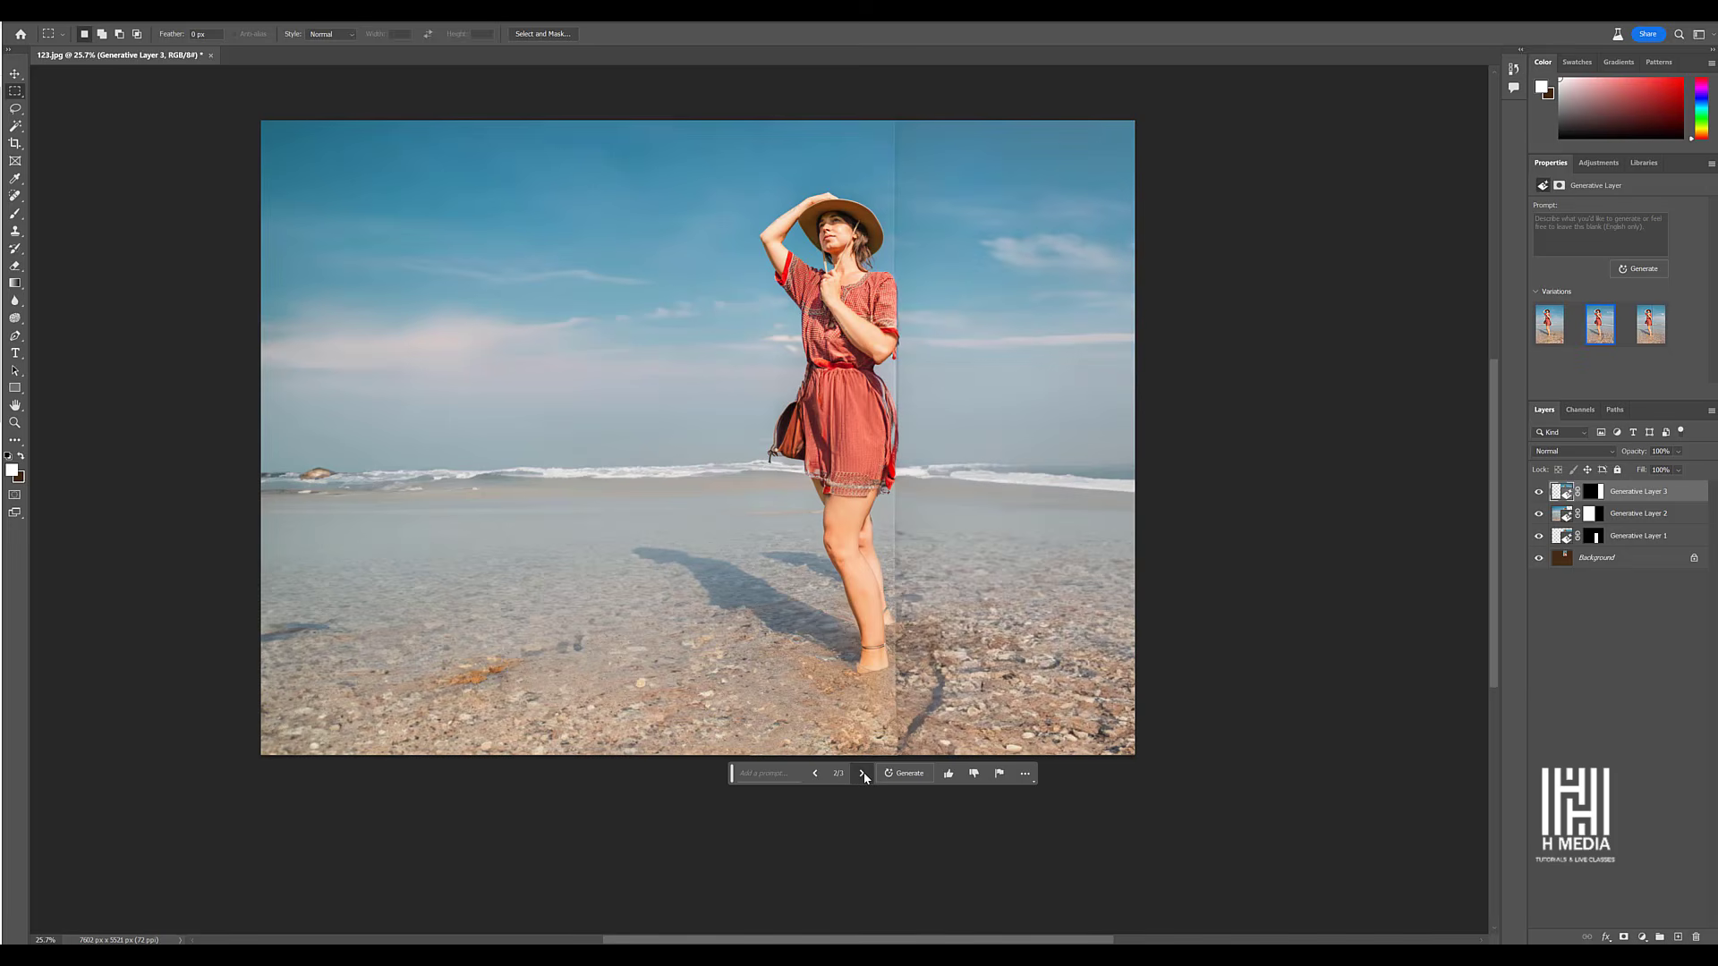
click(862, 775)
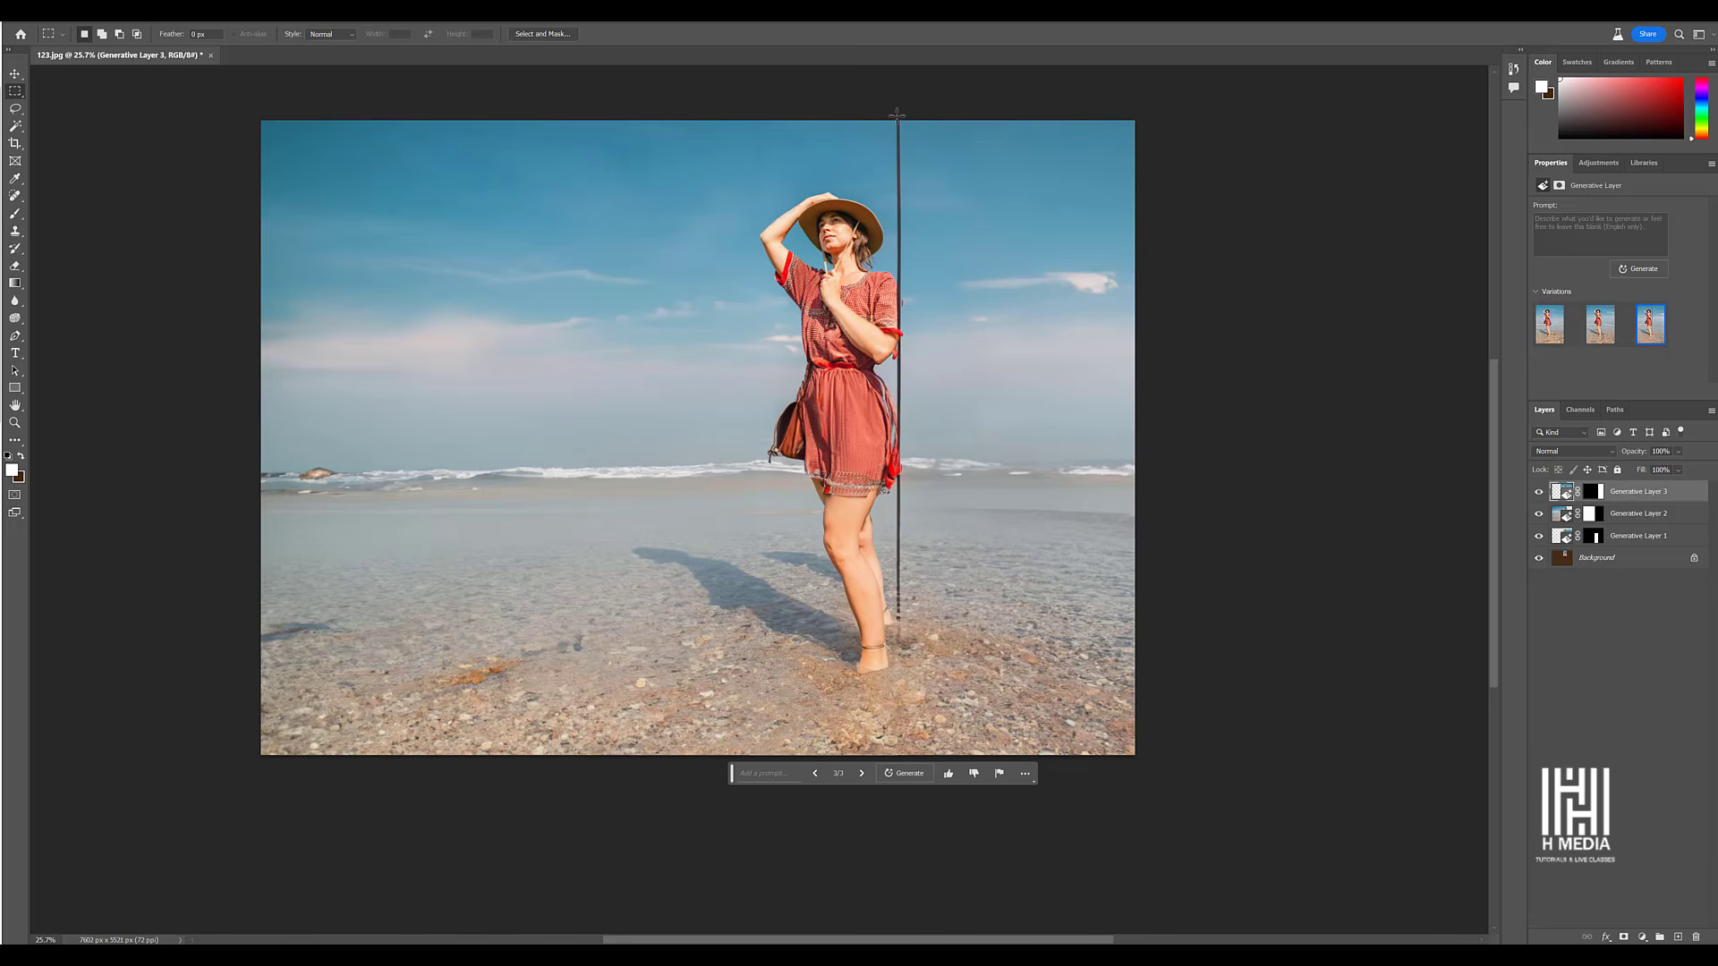
Select a thin vertical strip over the visible seam beside the woman, regenerate it with a blank Generative Fill, and choose the second variation.
drag(895, 120, 898, 634)
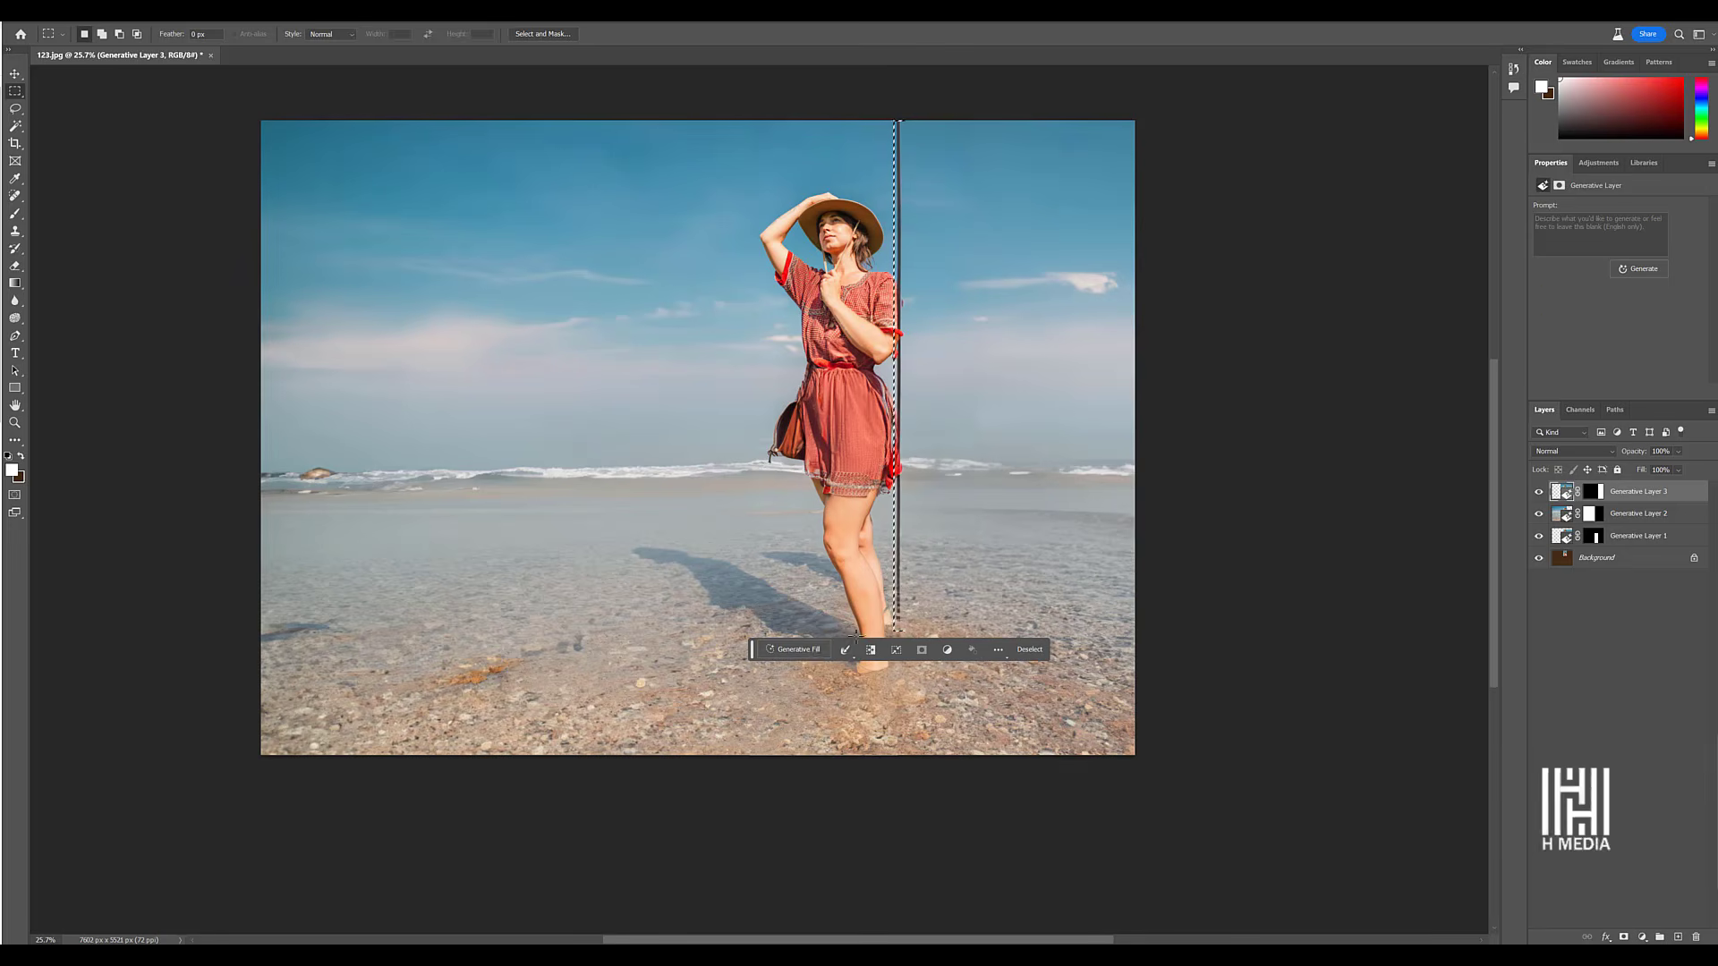
click(813, 652)
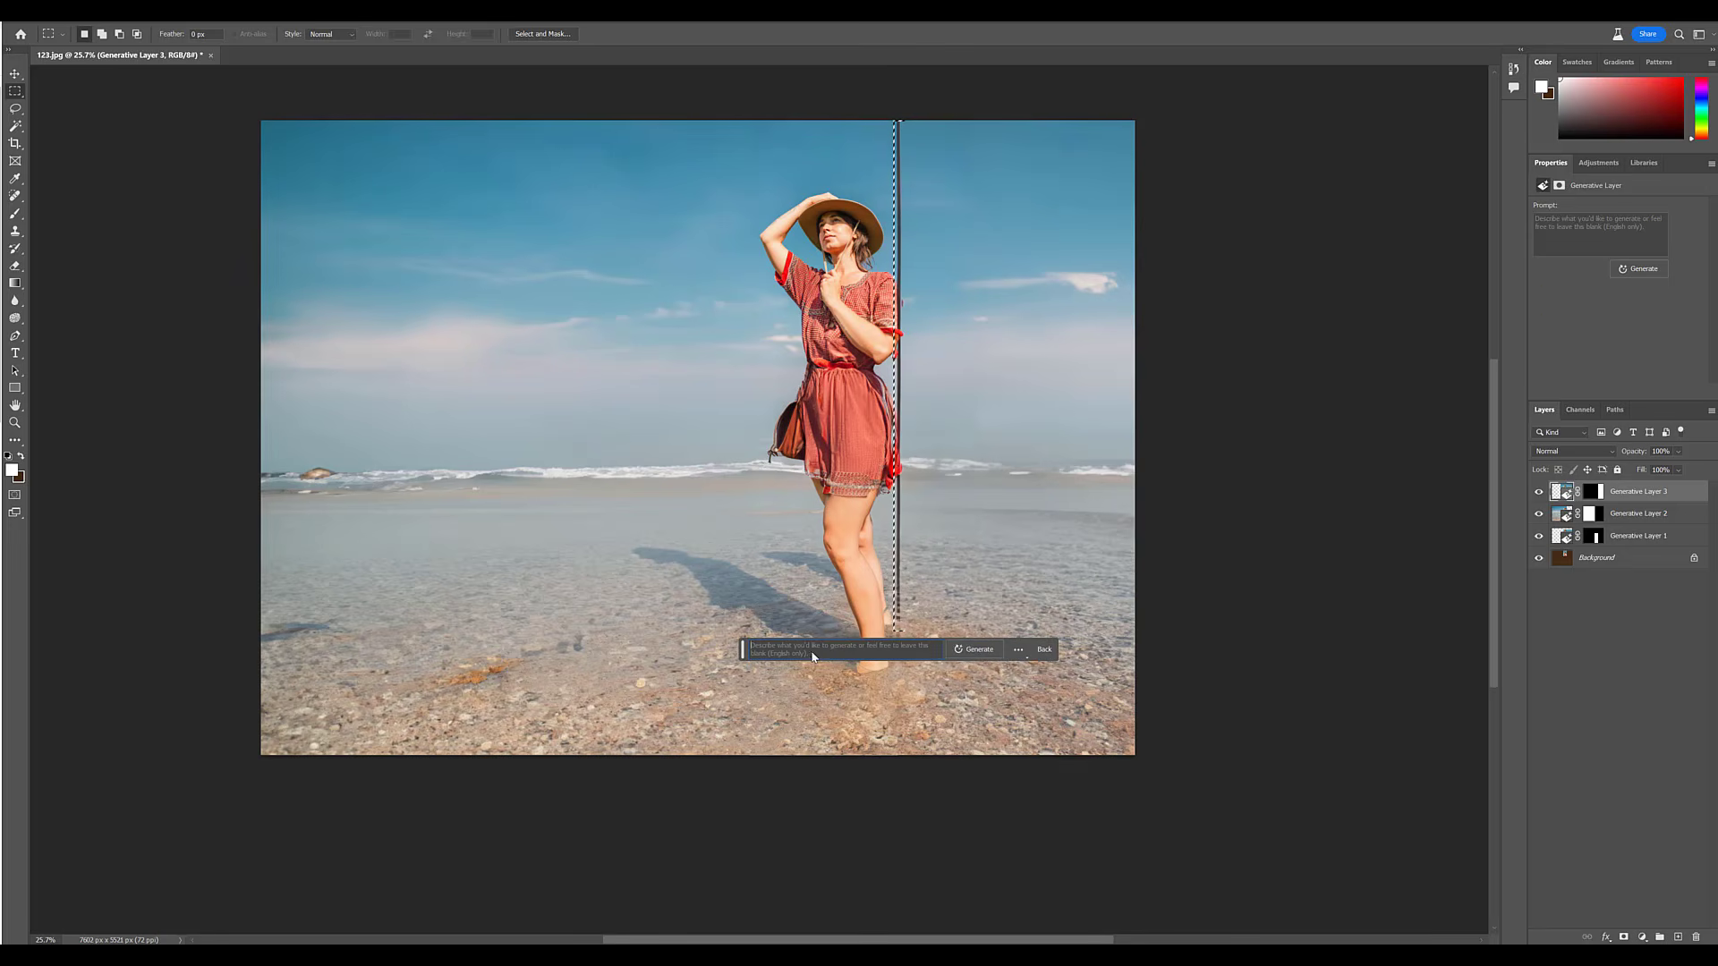
click(975, 651)
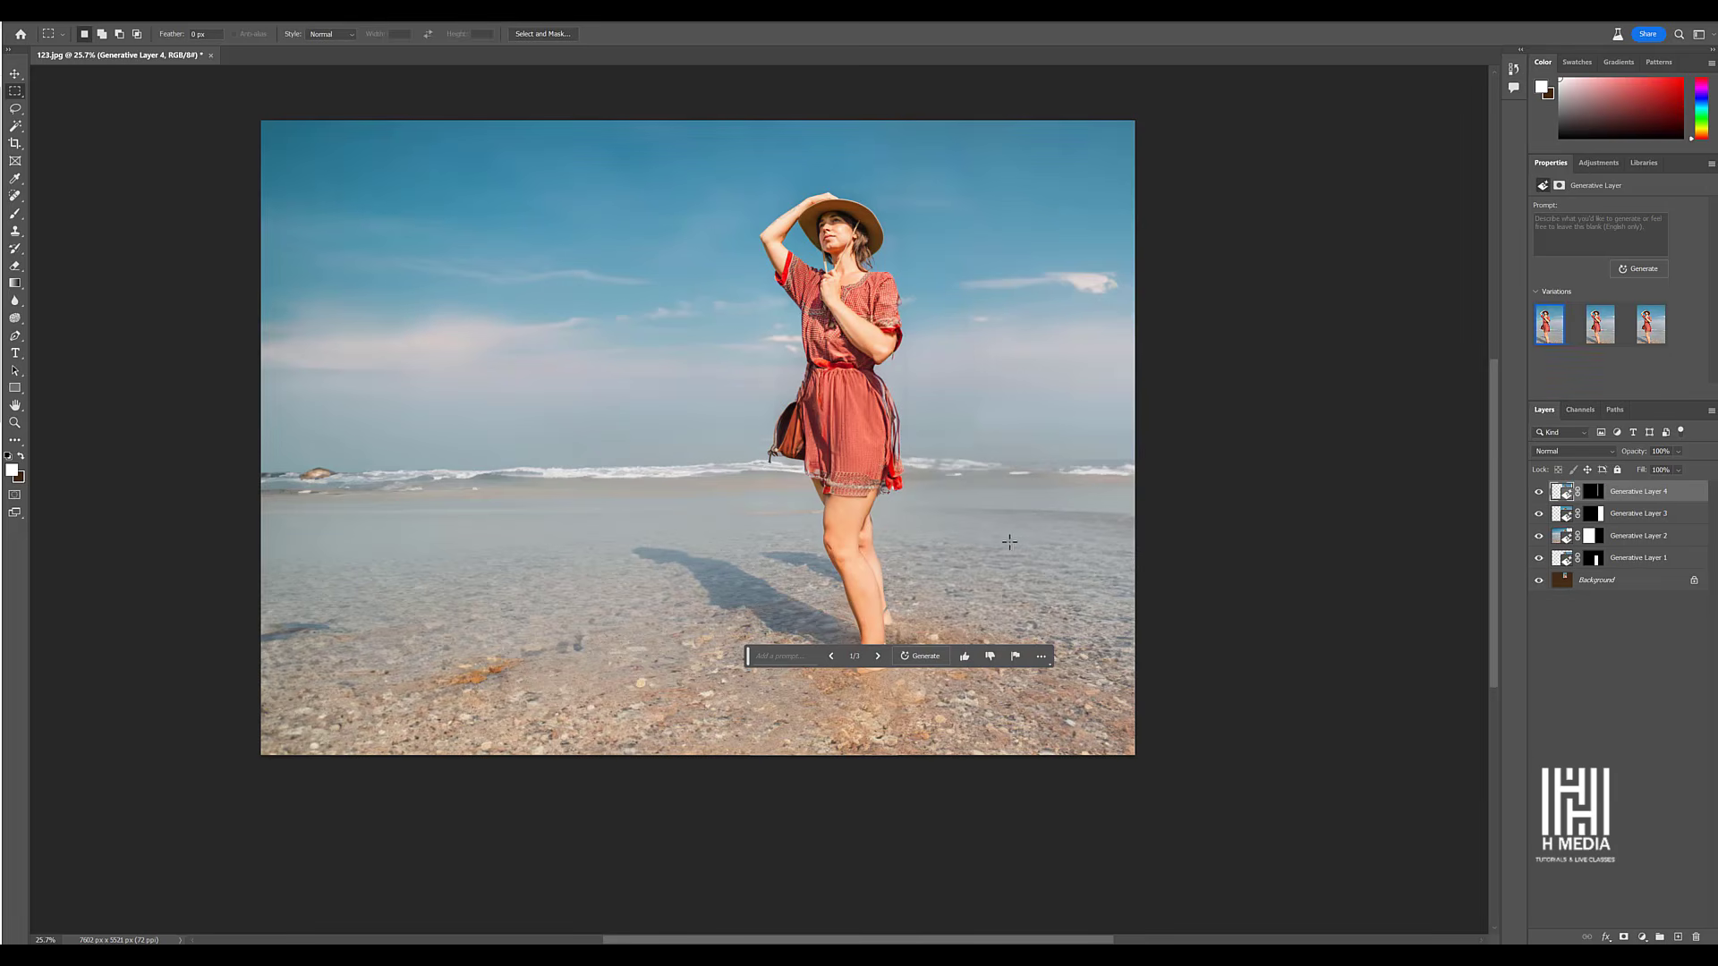
click(878, 657)
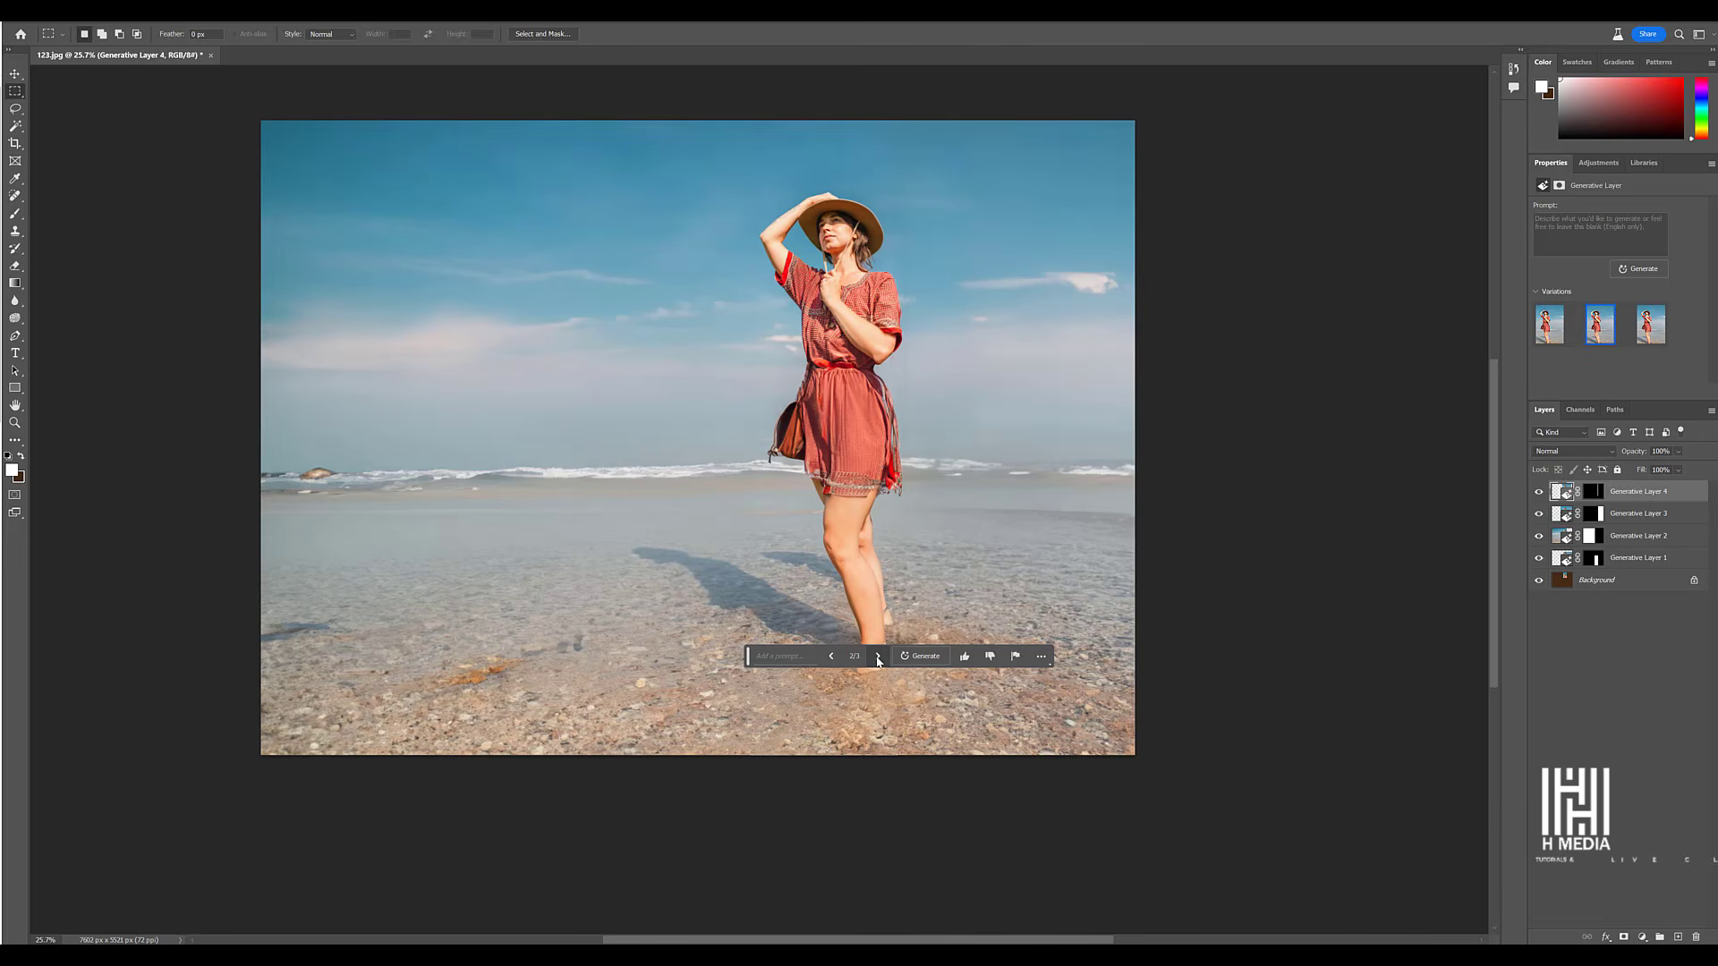
click(876, 656)
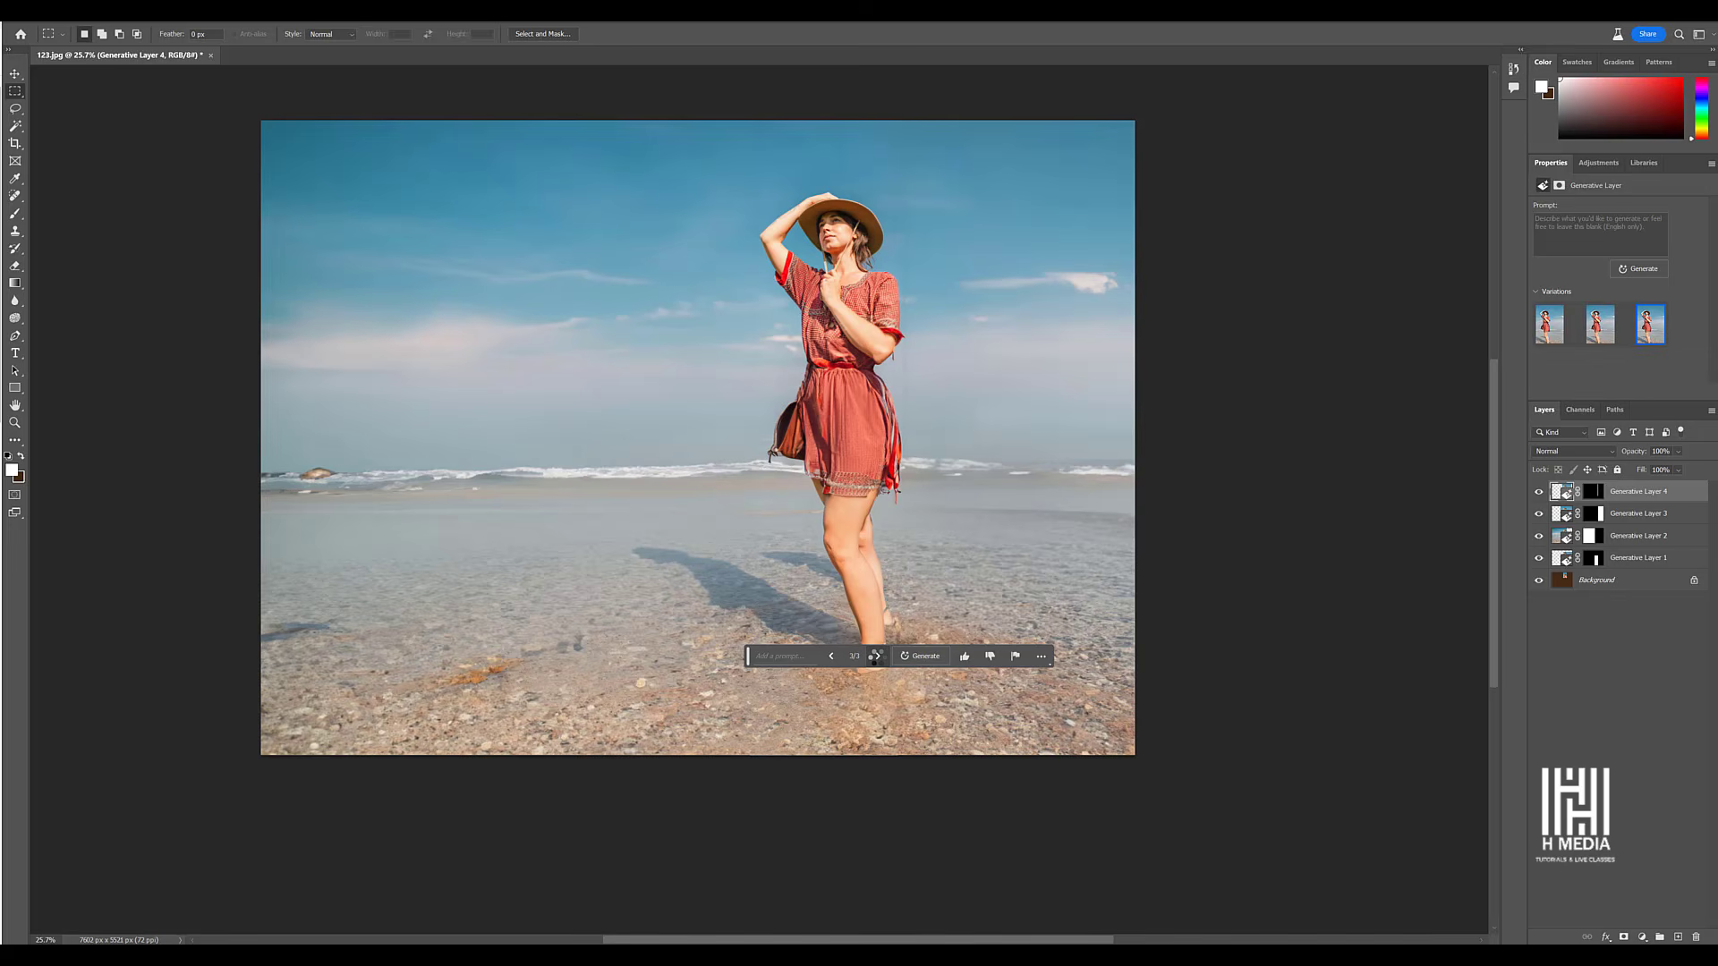
click(831, 657)
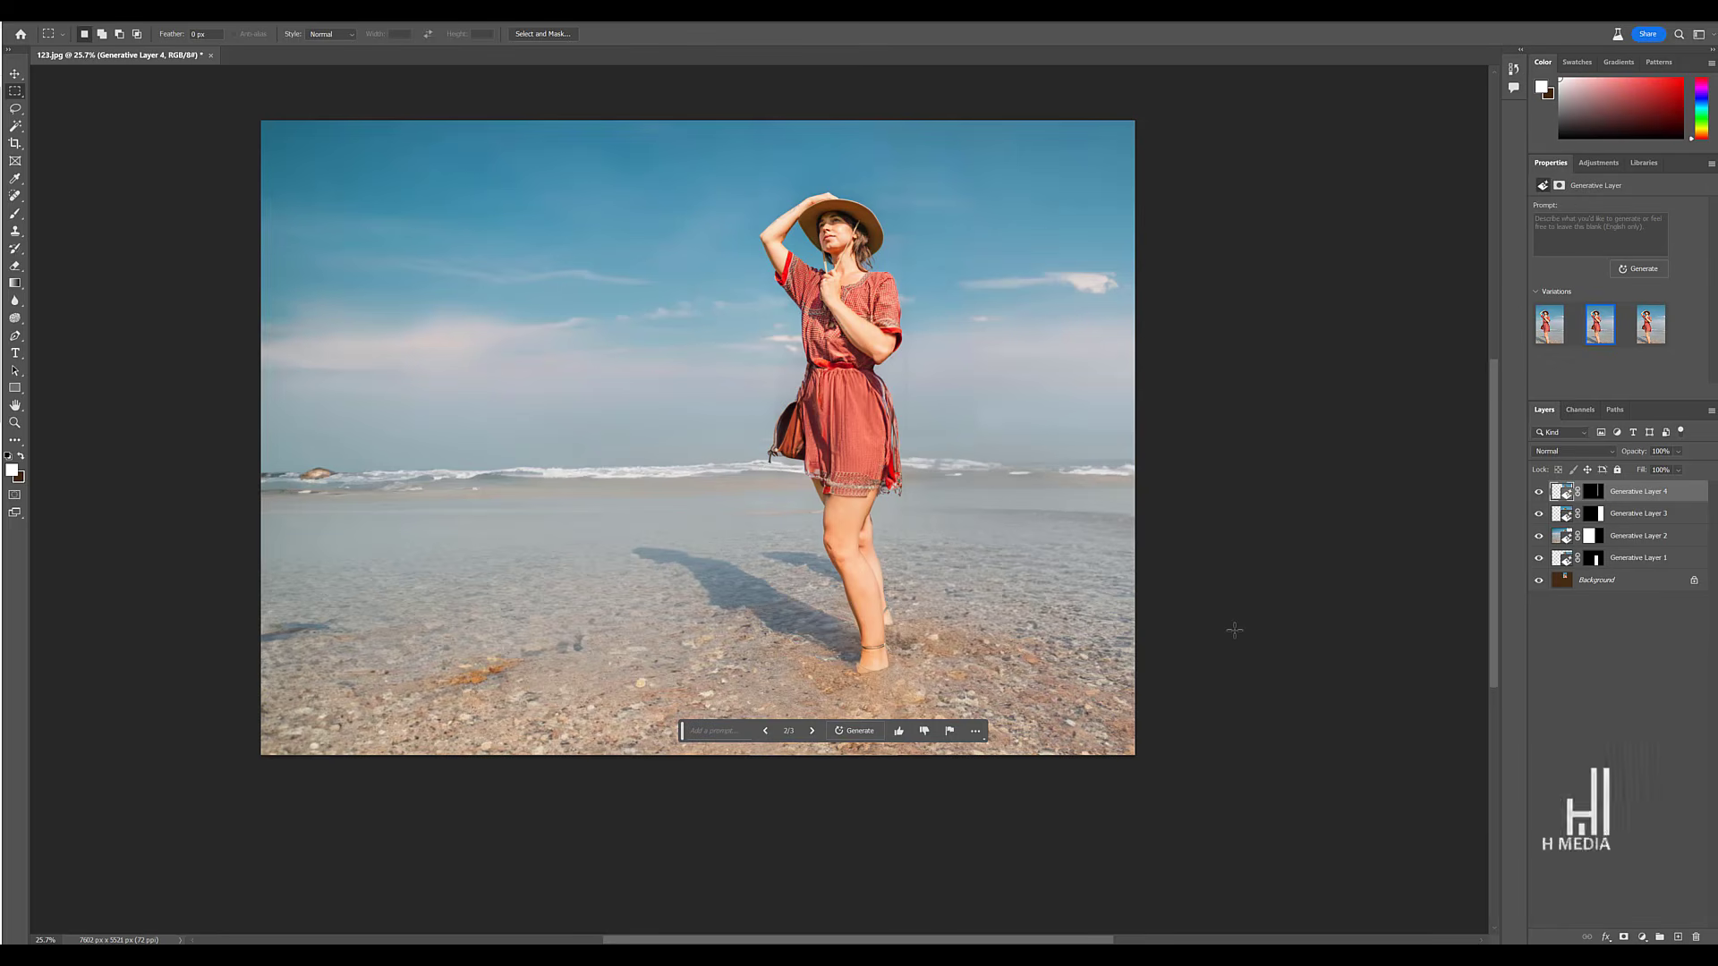
Create a new layer named Layer 1, stamp all visible layers into it, and hide every layer beneath it.
key(ctrl+shift+n)
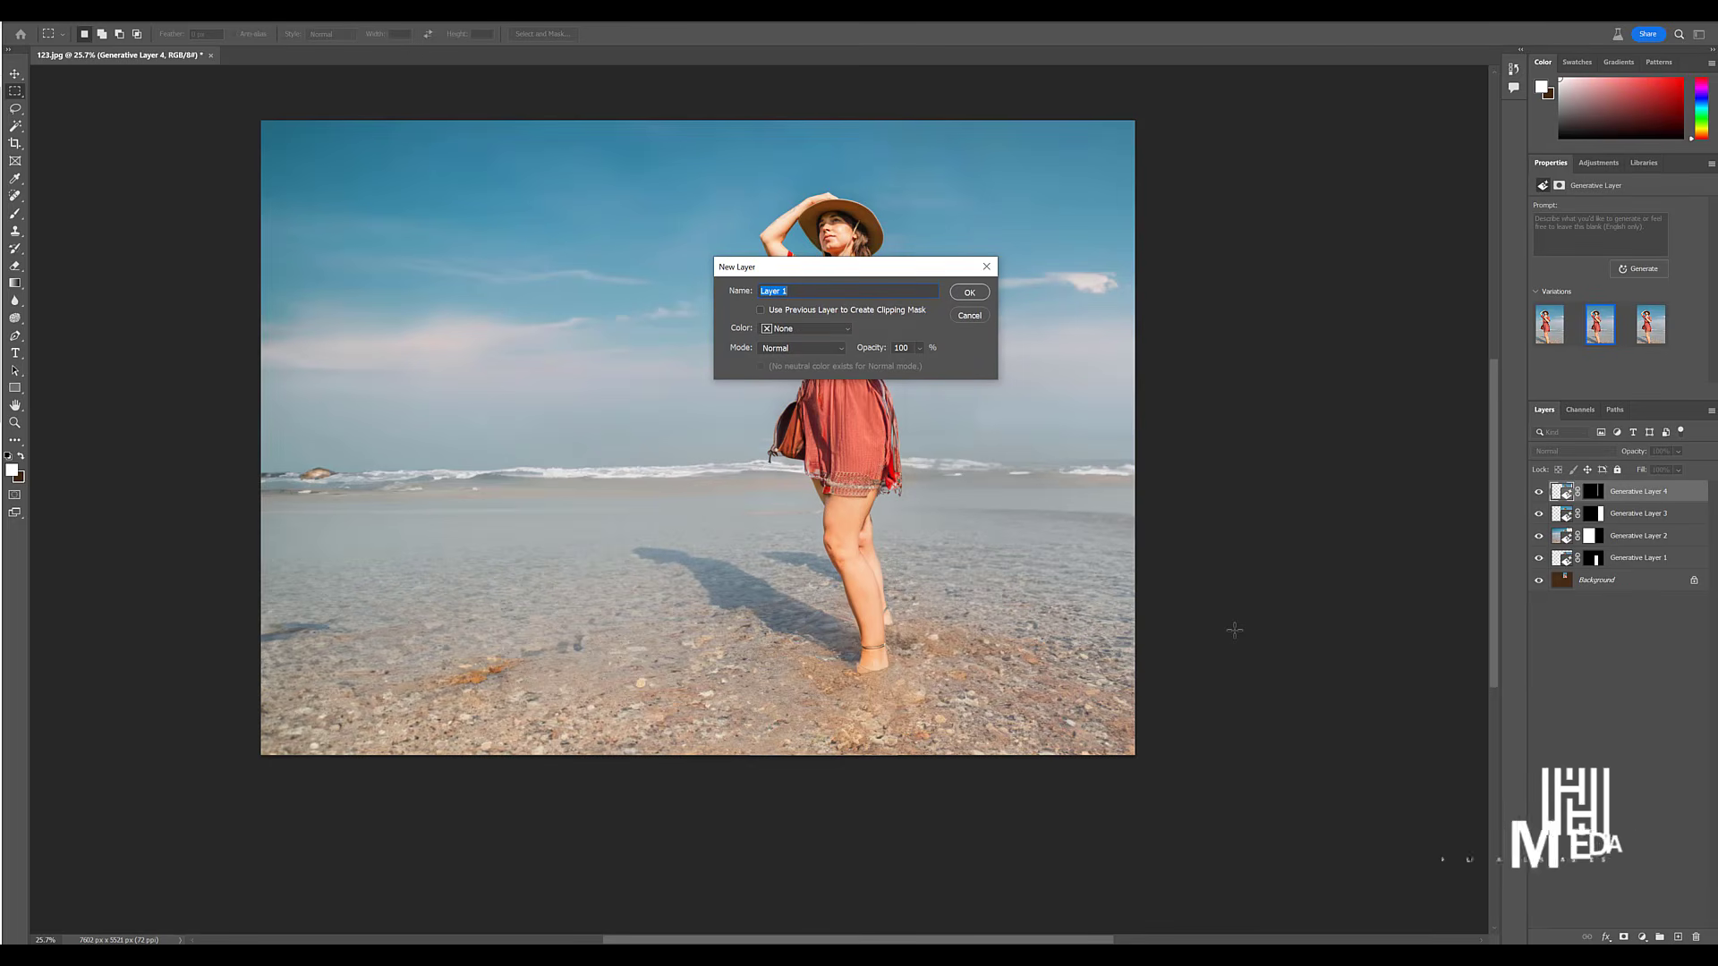
click(921, 292)
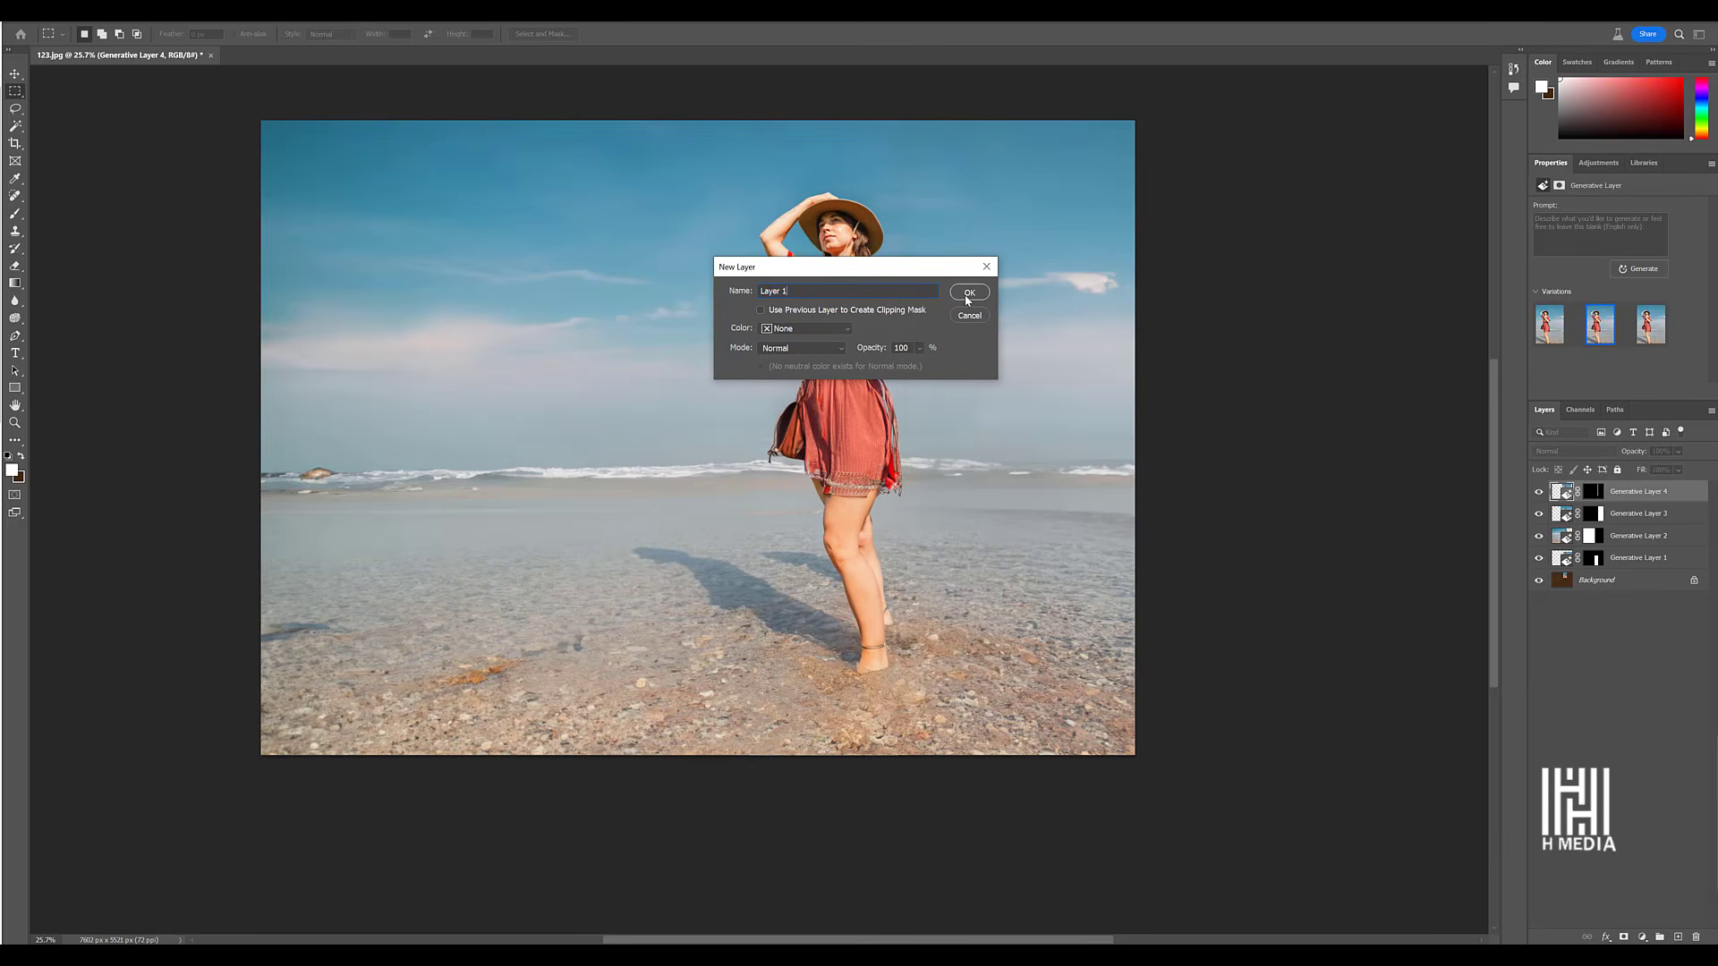
click(968, 295)
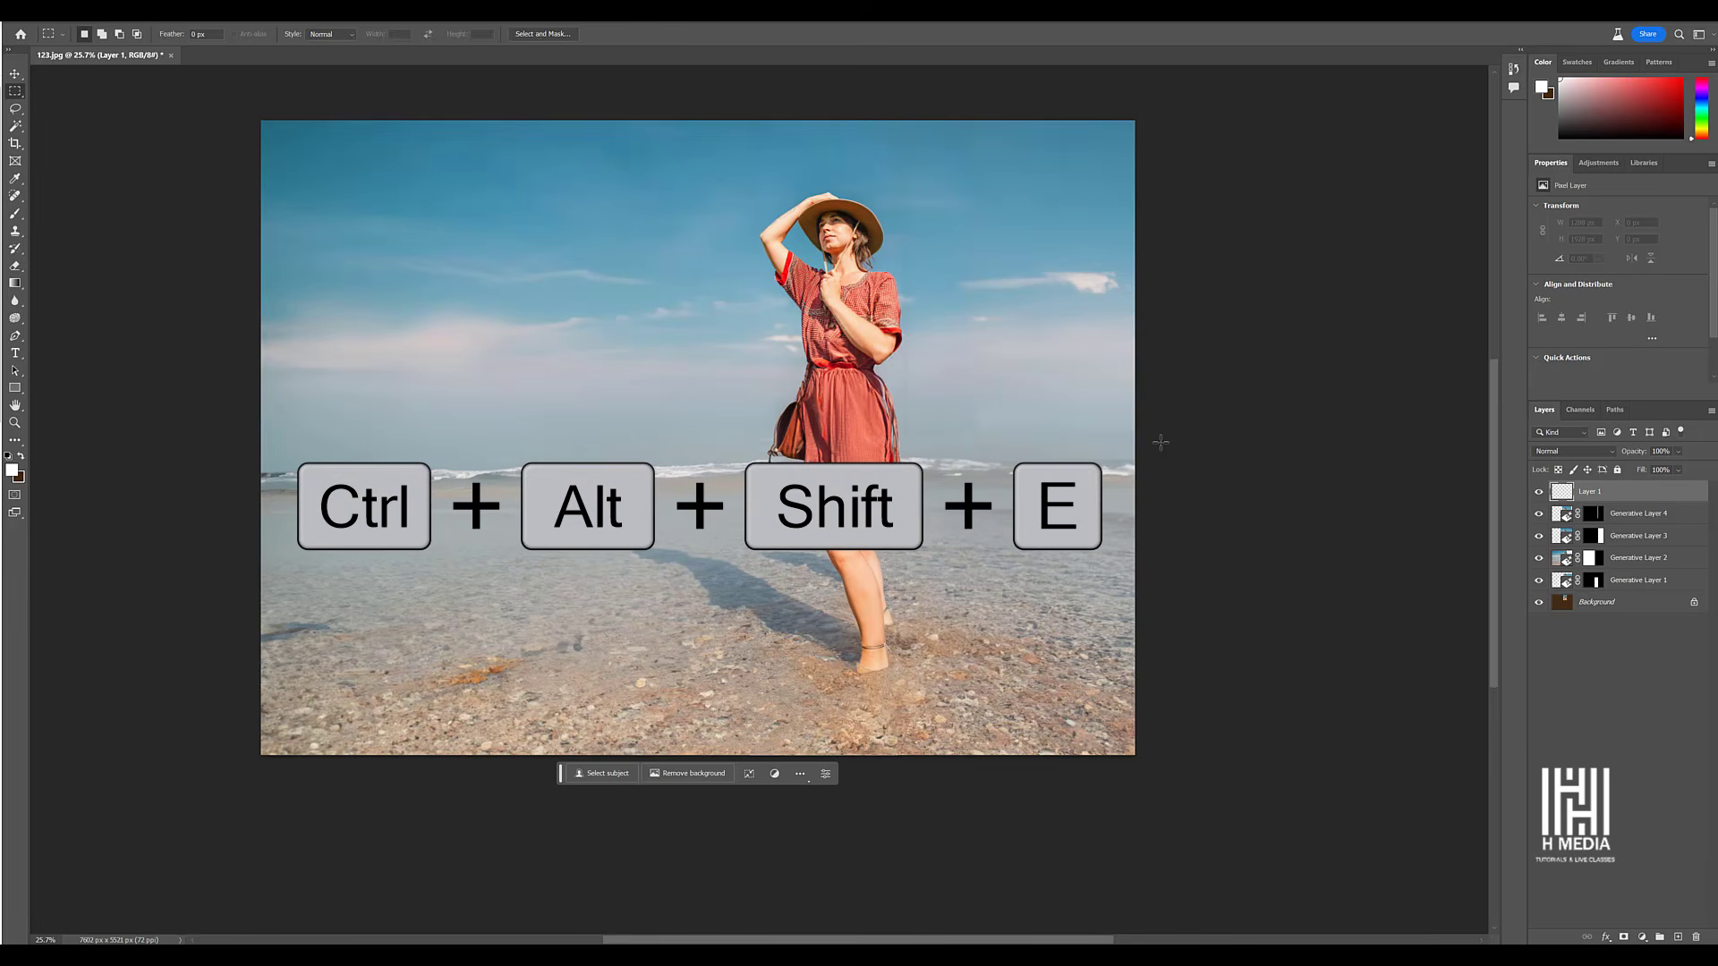
key(ctrl+alt+shift+e)
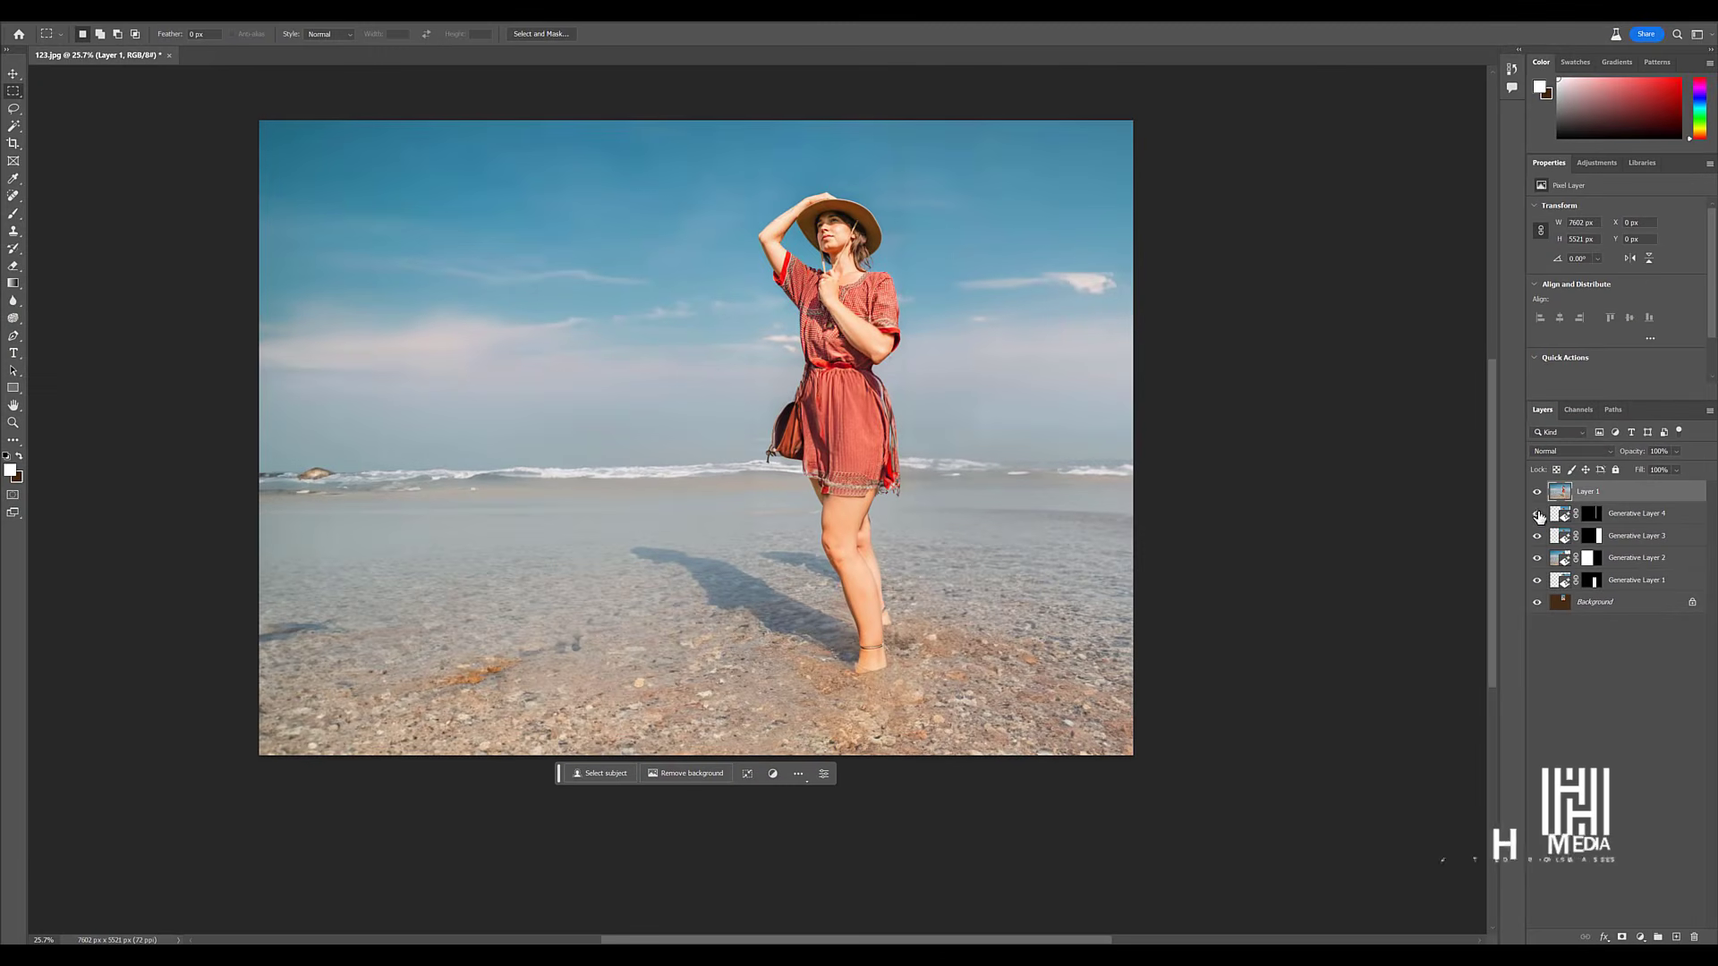
drag(1538, 516, 1537, 584)
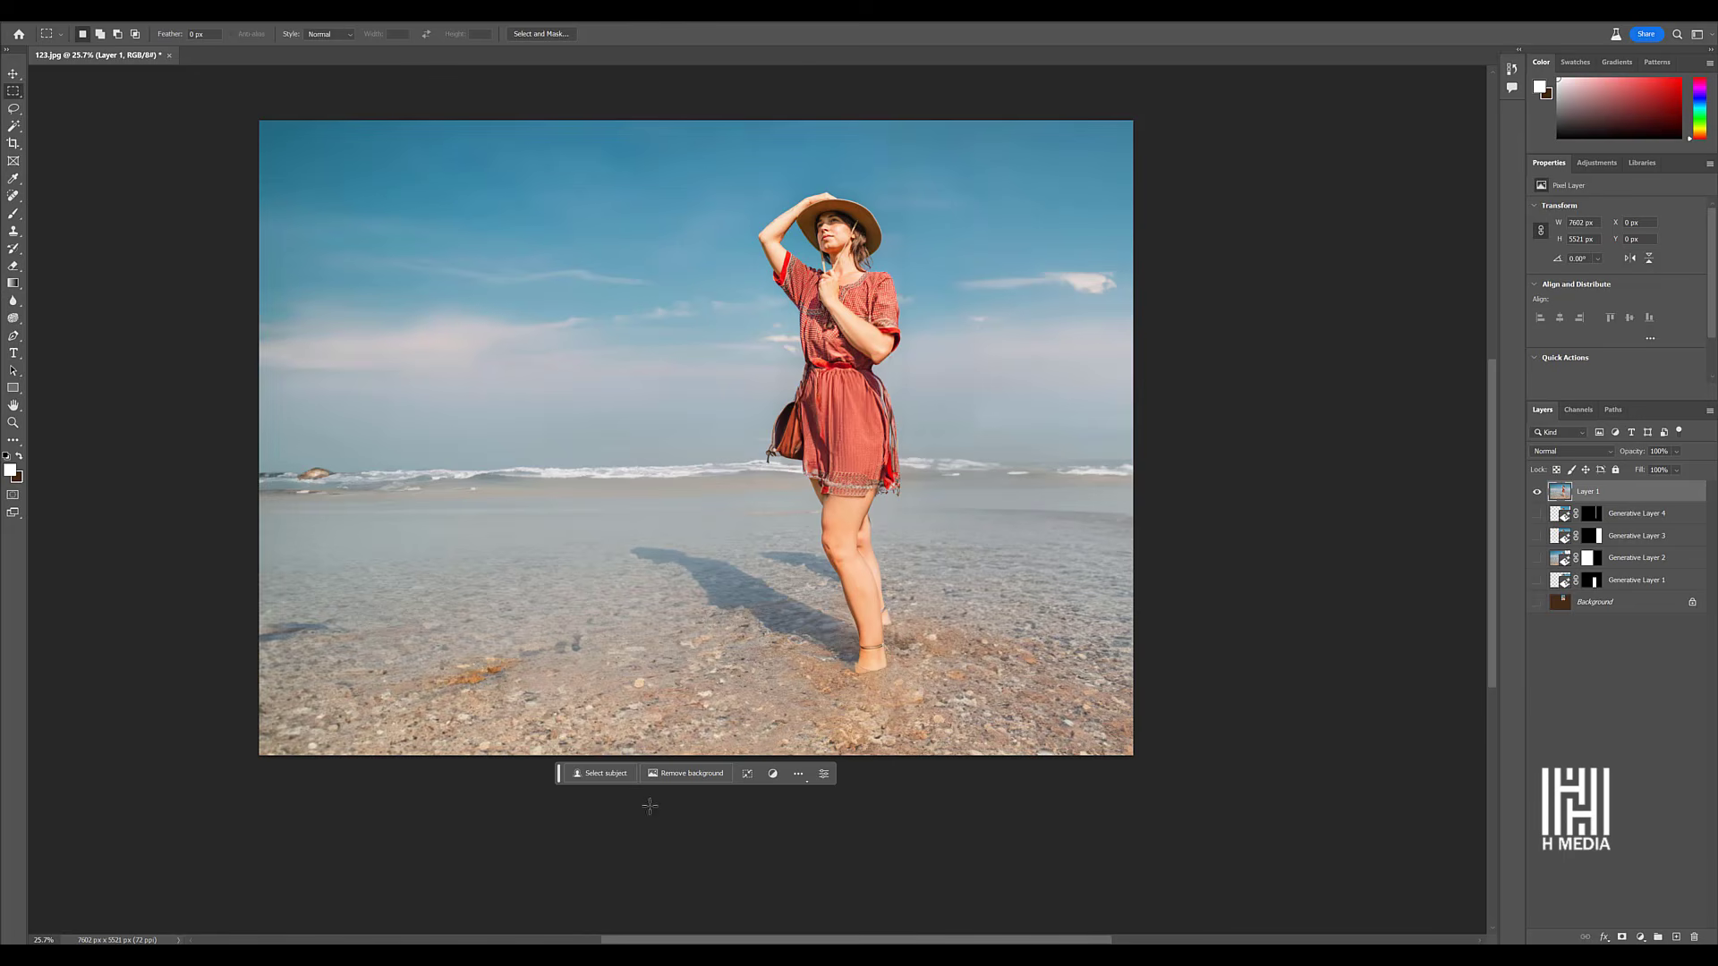
Select the woman with Select Subject and smooth the selection with a sample radius of 1 pixel.
click(613, 775)
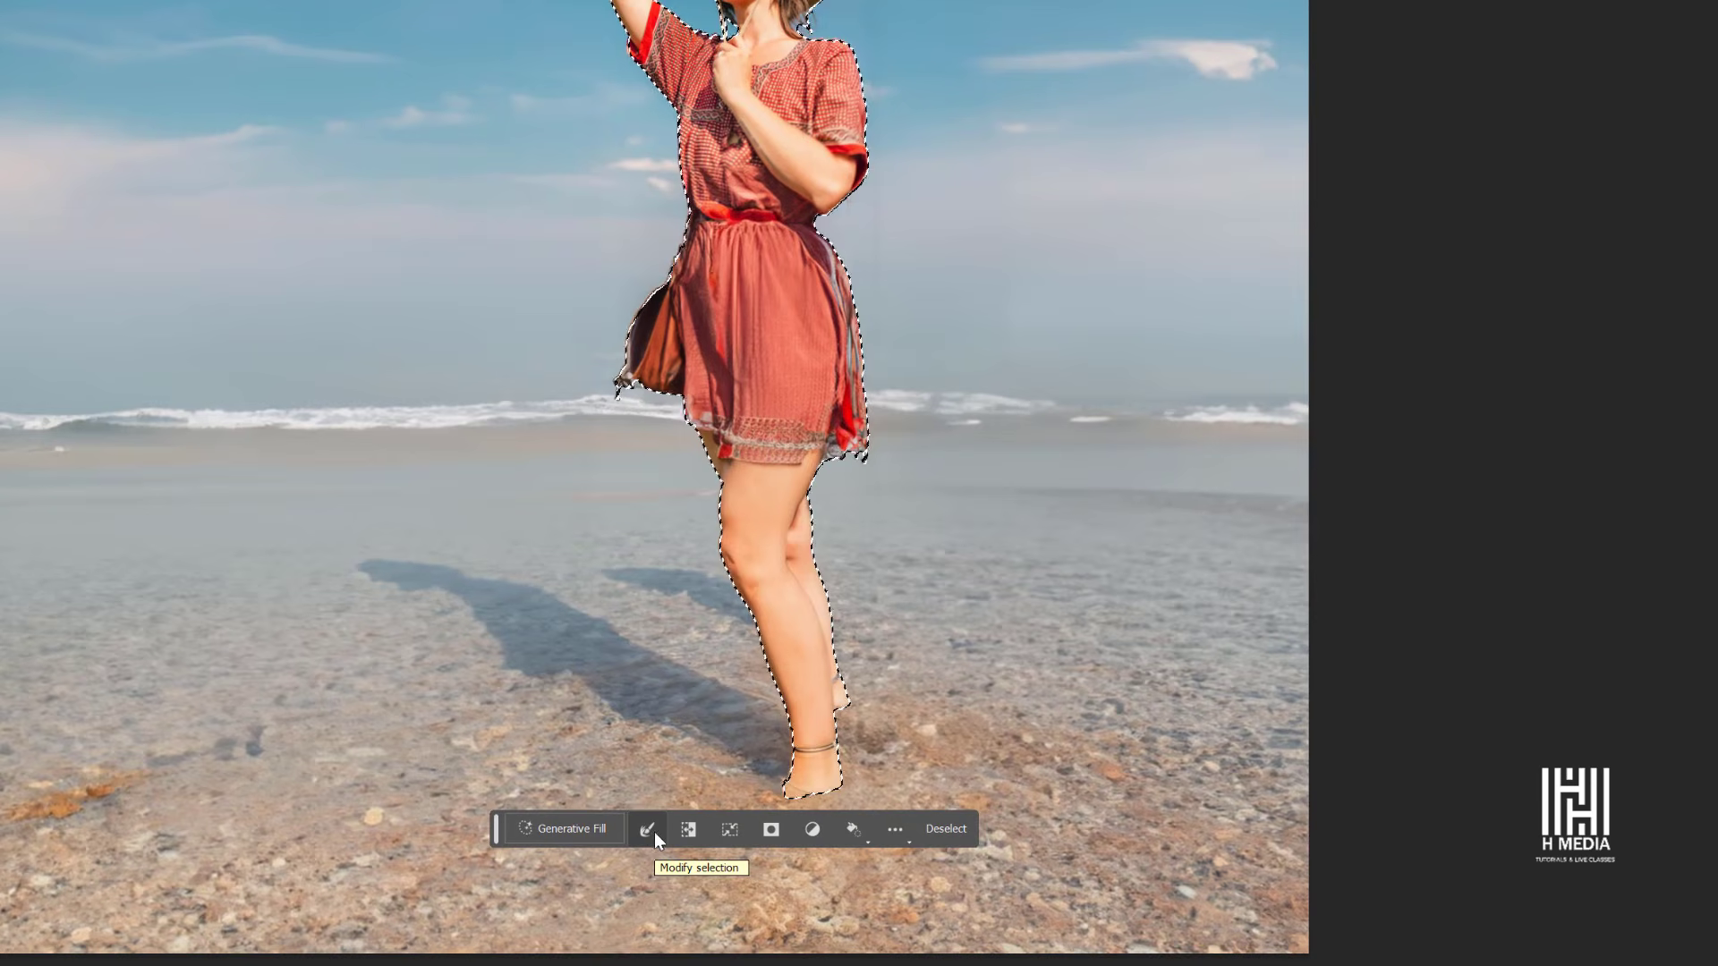
click(656, 838)
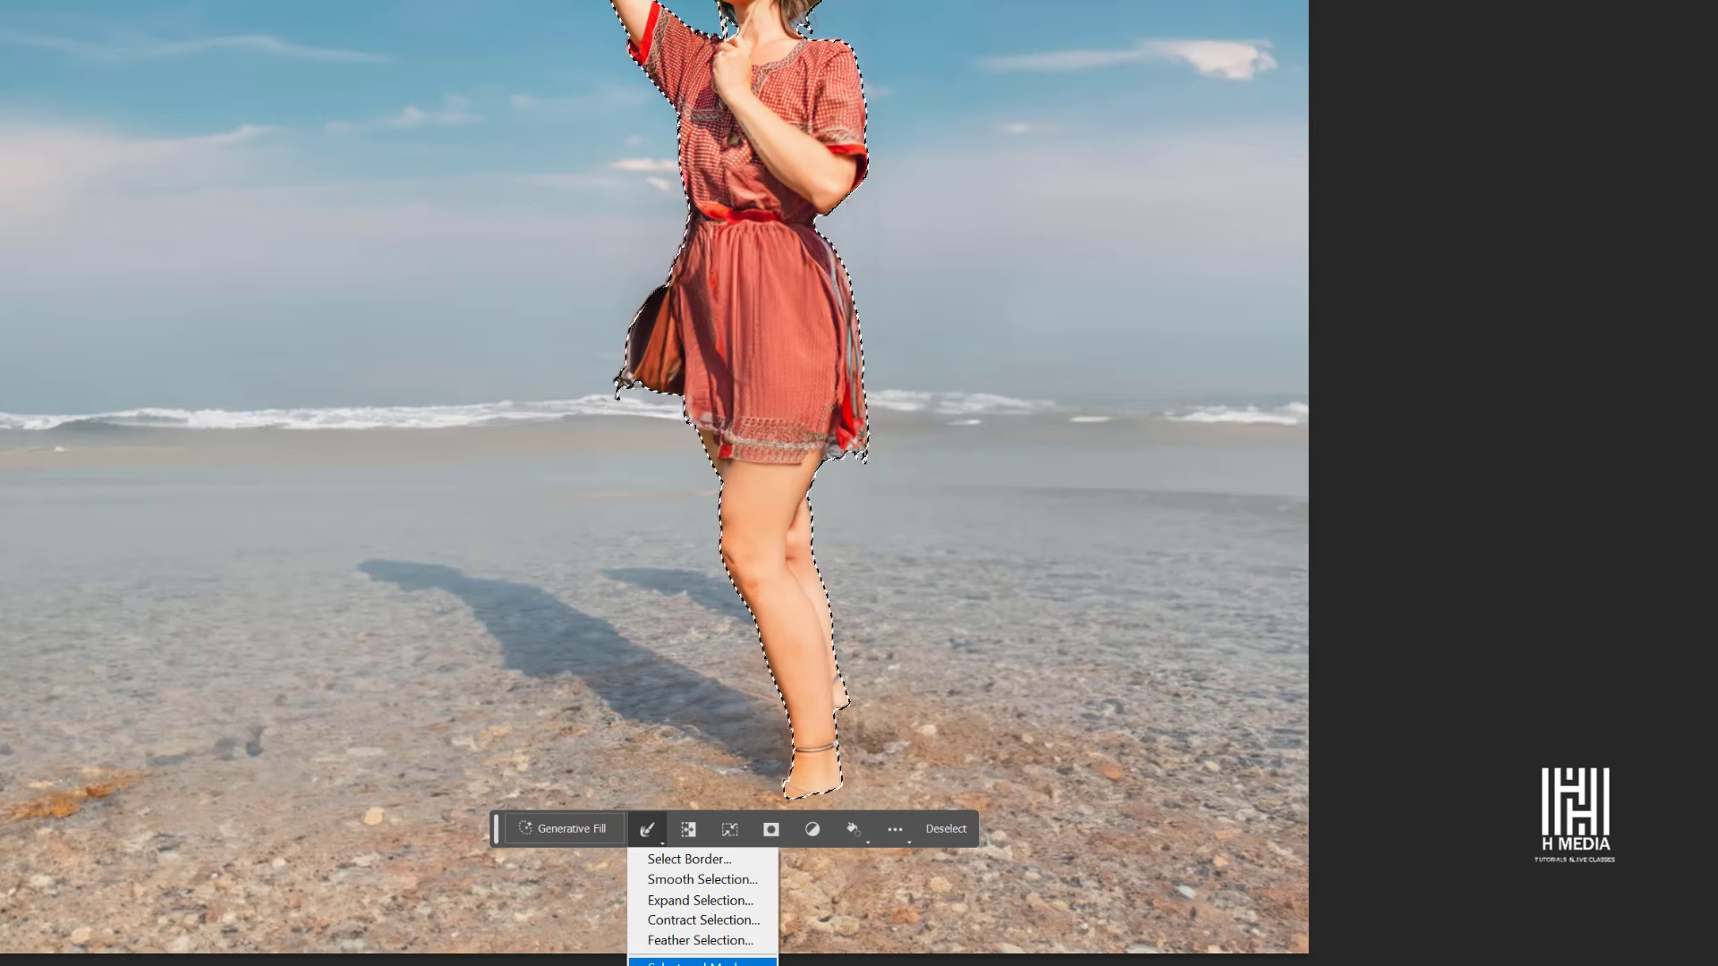
click(692, 878)
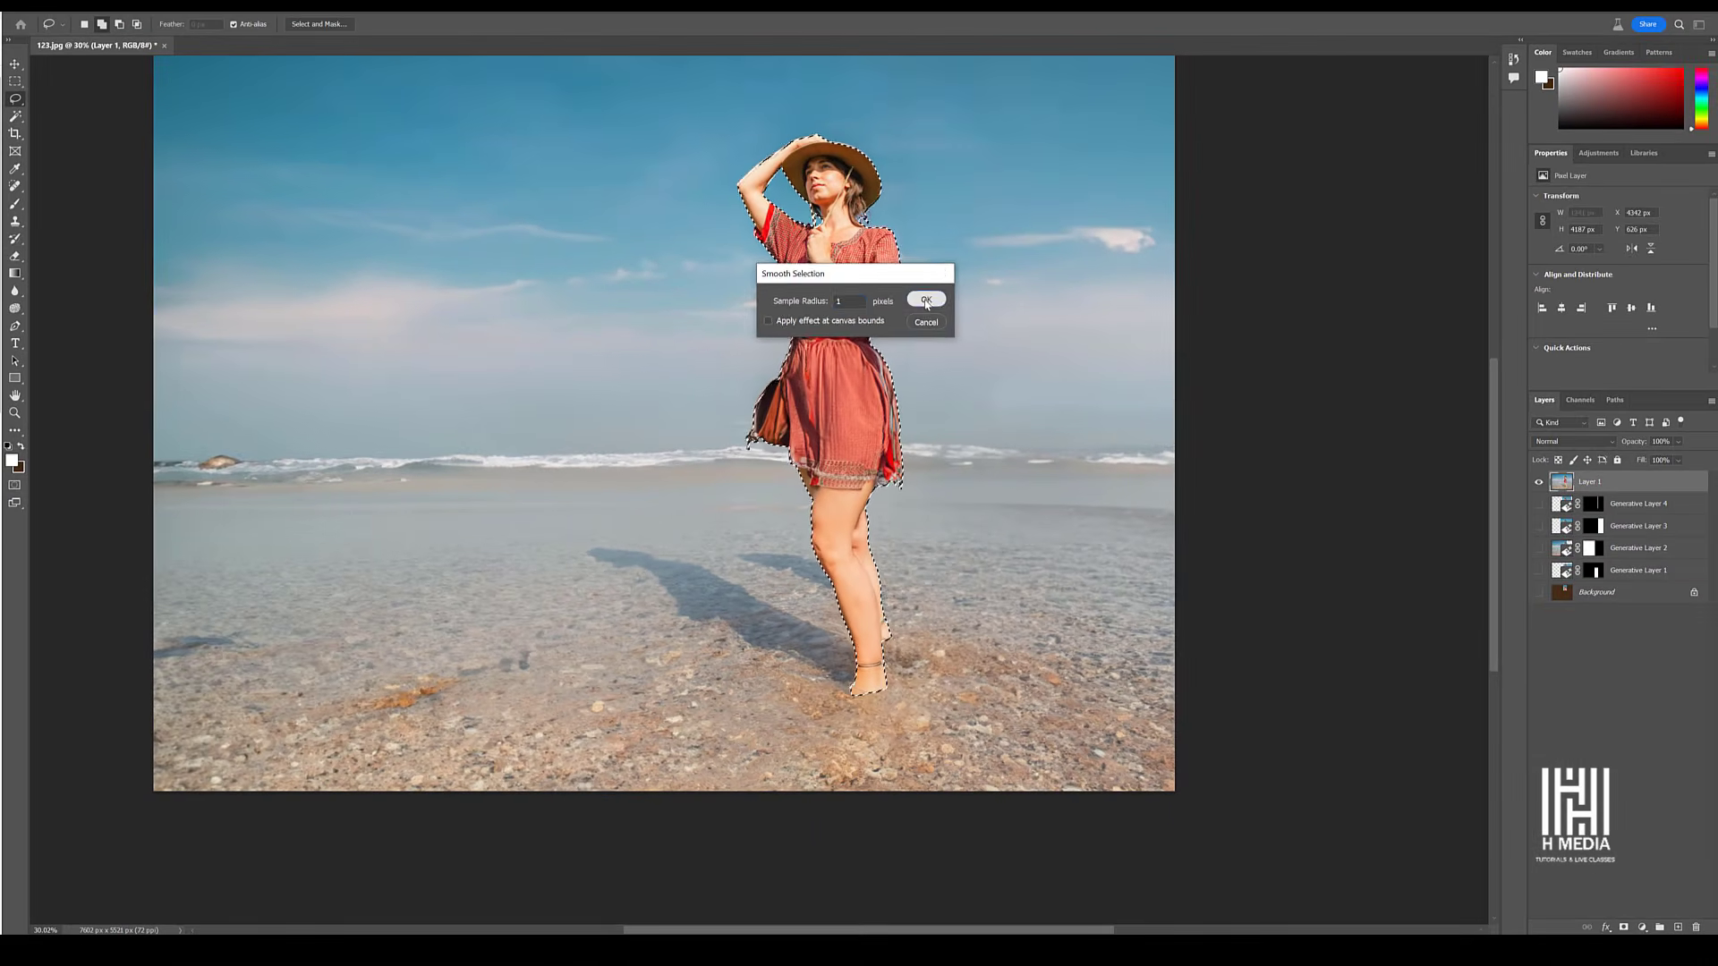
click(926, 300)
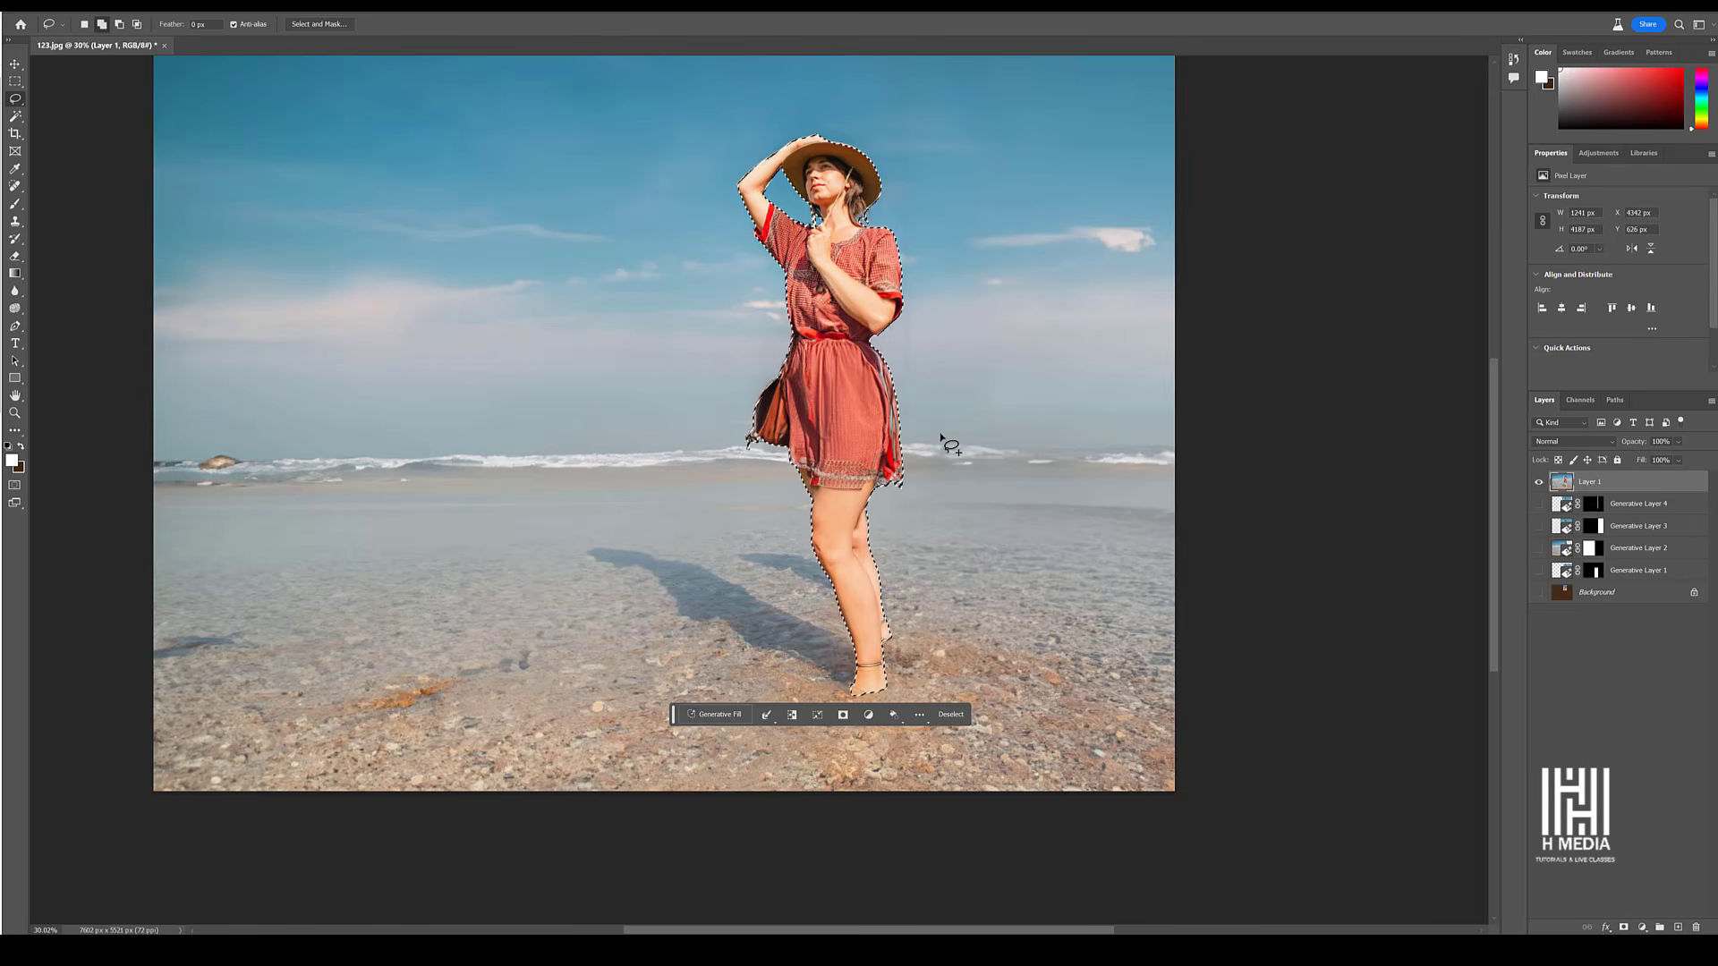
Invert the selection, run Generative Fill with the prompt "change background to desert", and choose the third variation.
click(793, 715)
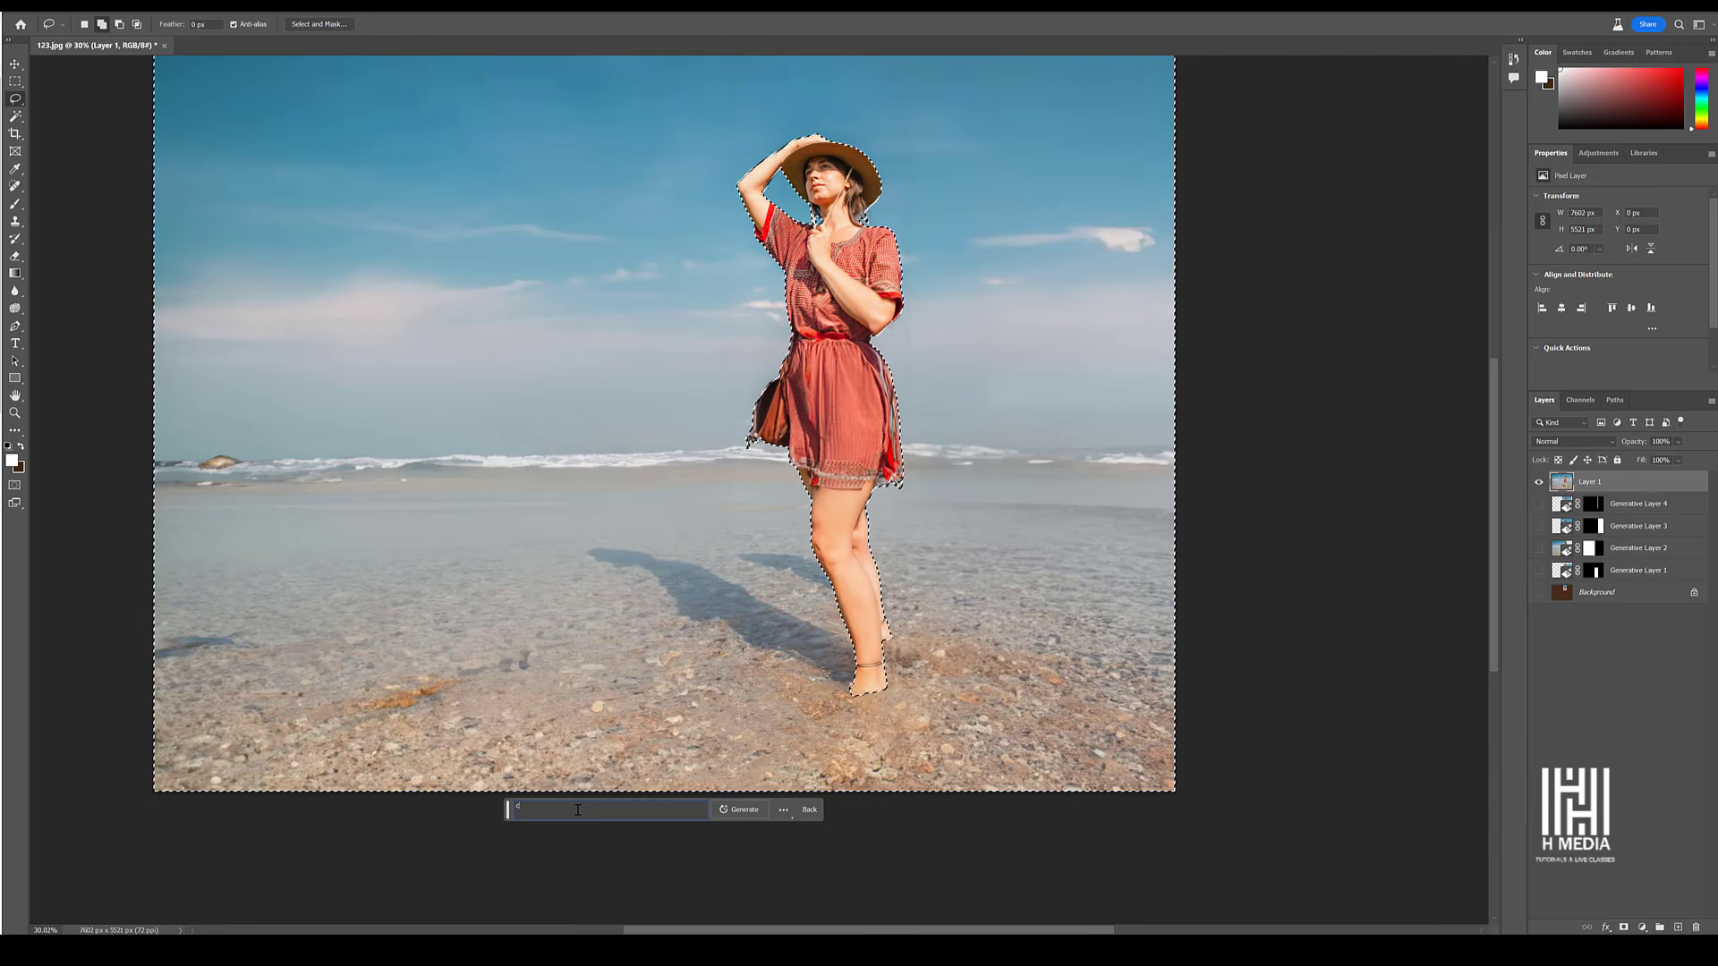
text(nge )
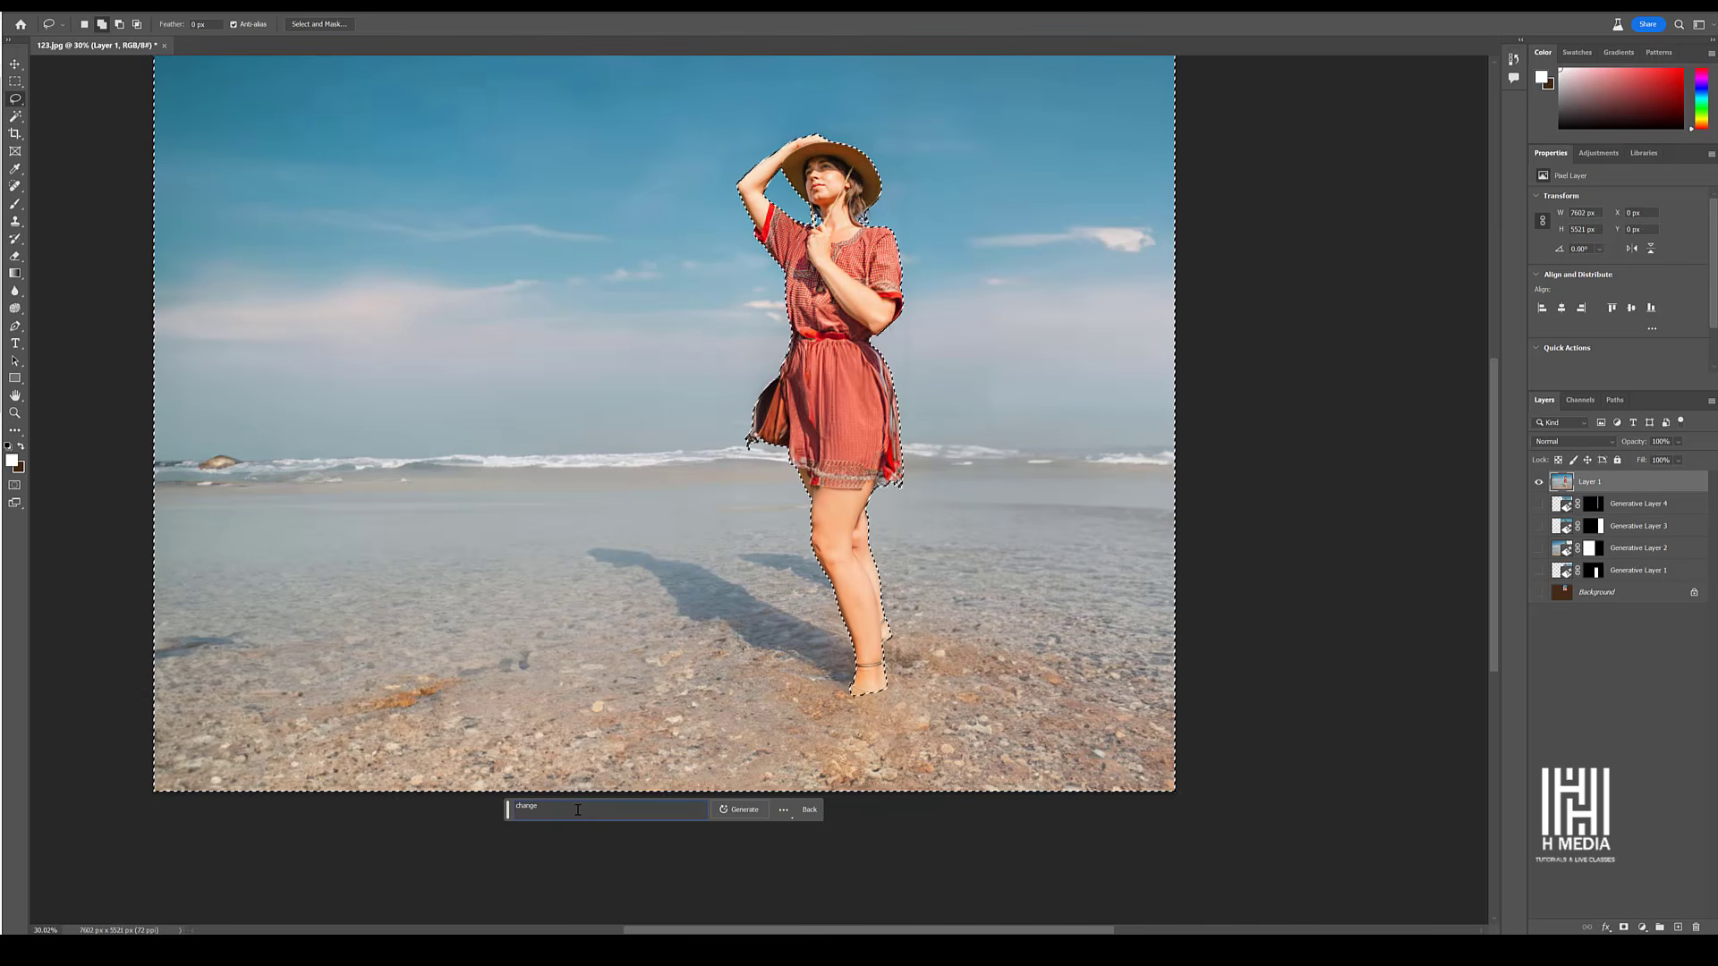
text(background to desert)
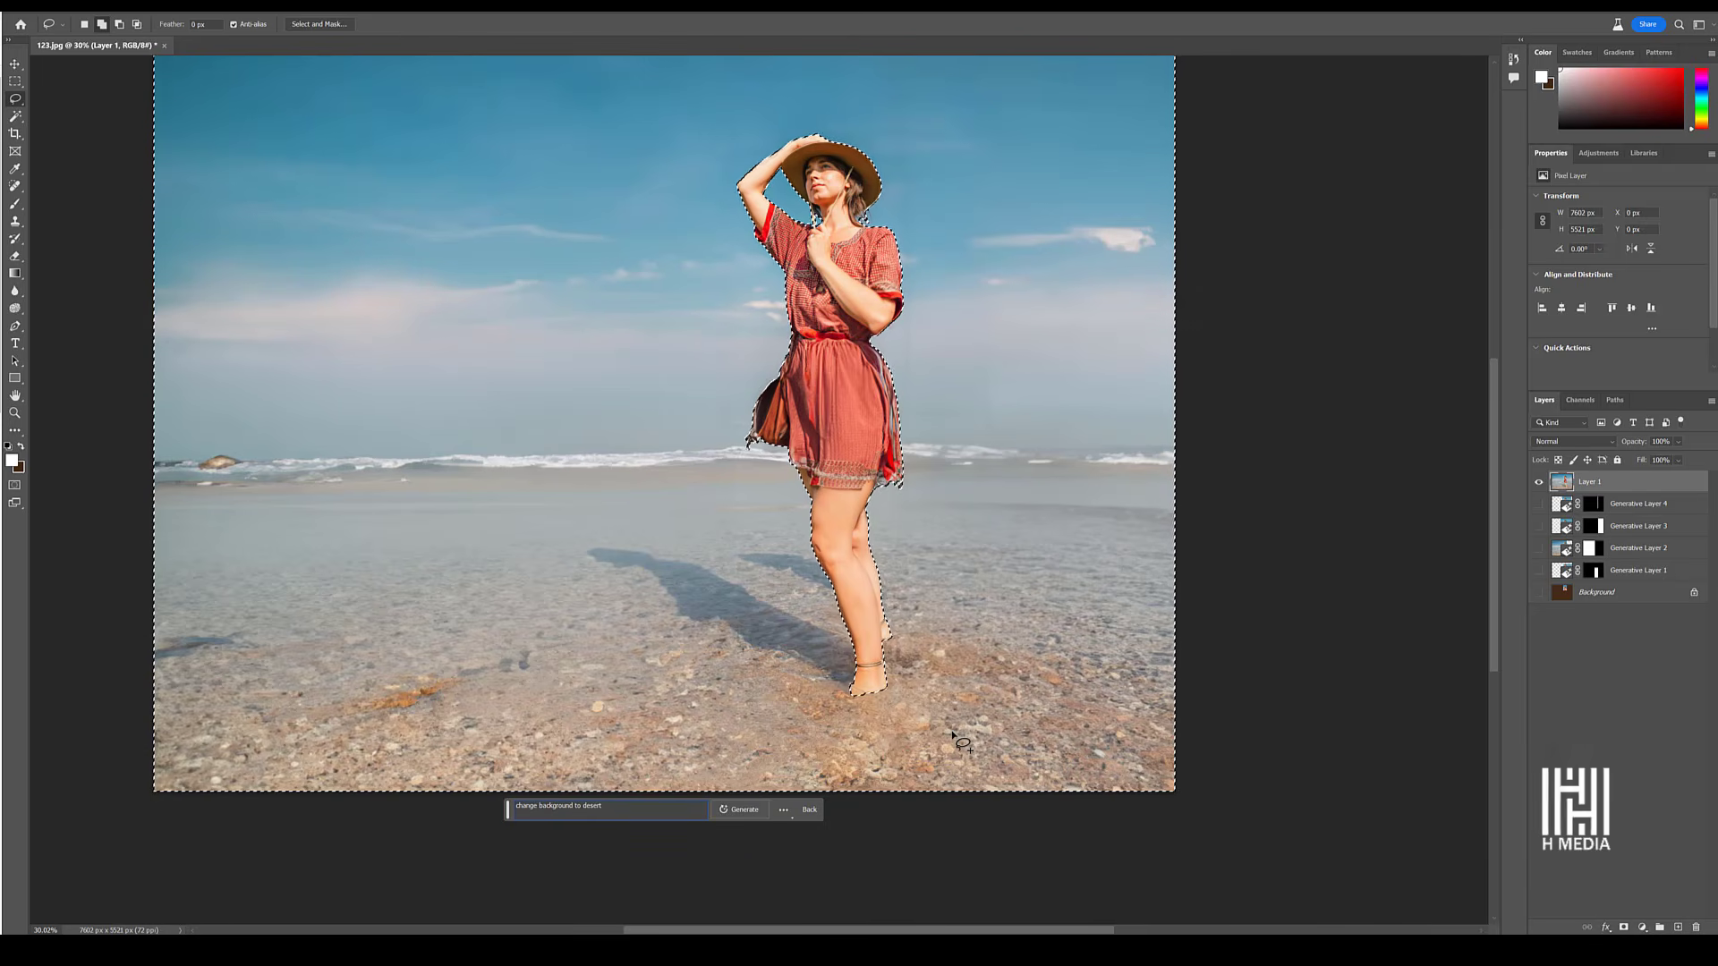
click(747, 811)
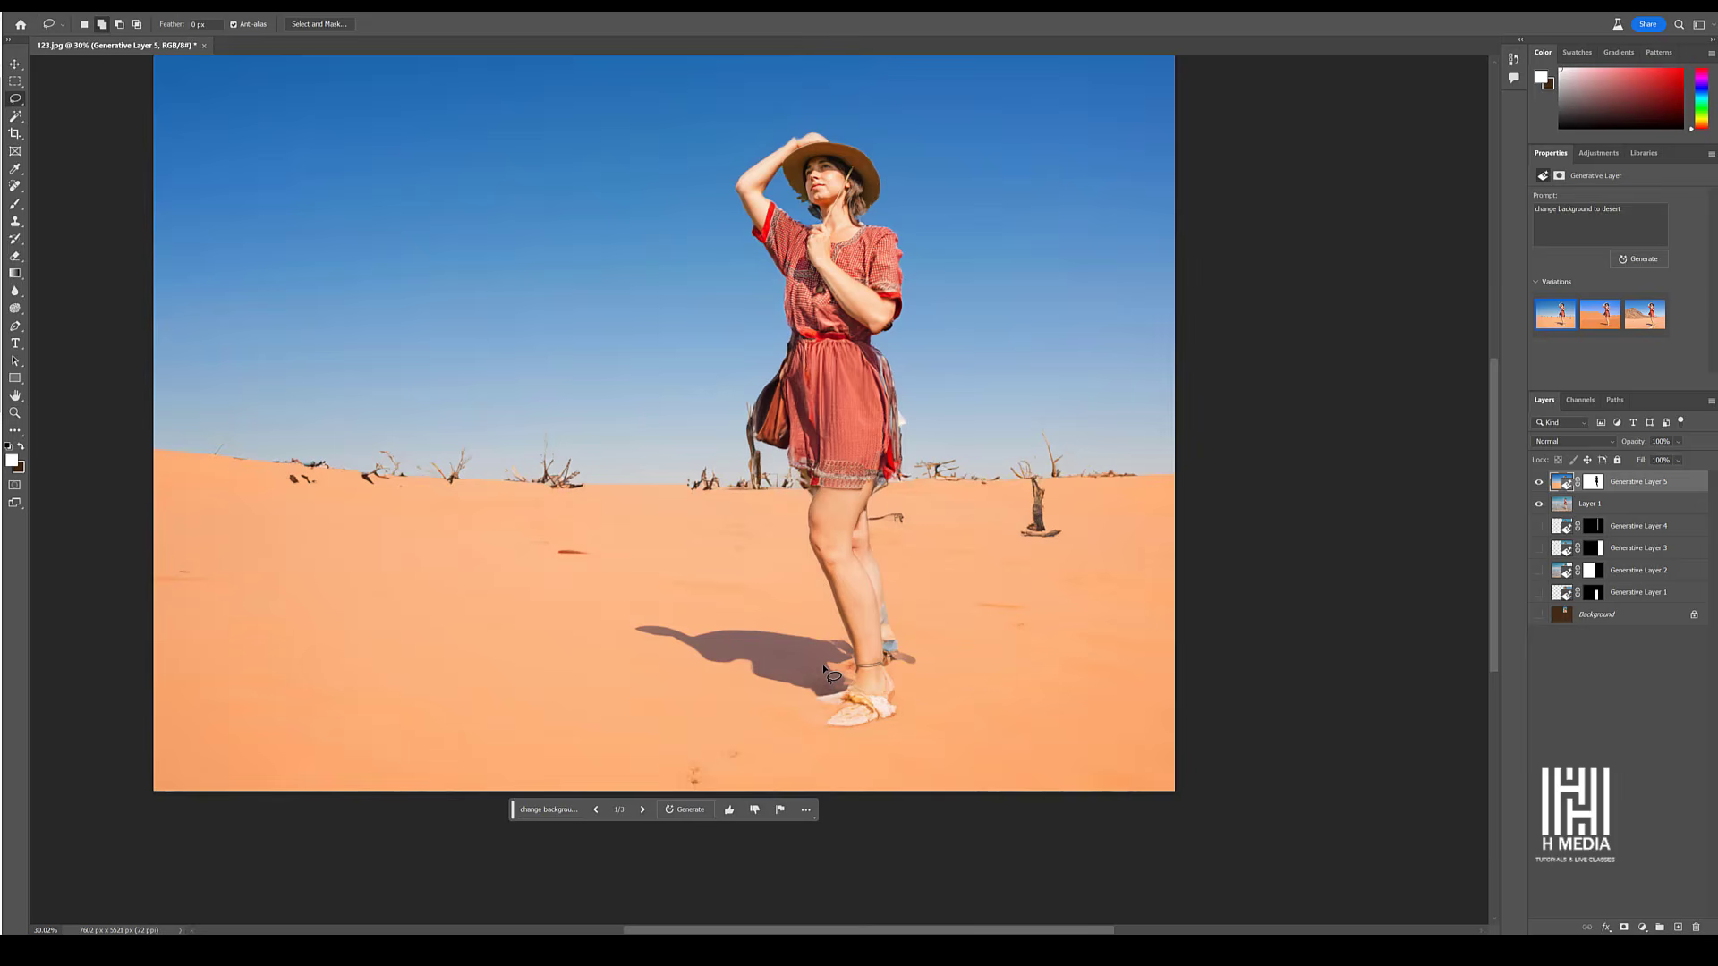
scroll(823, 667, down, 1)
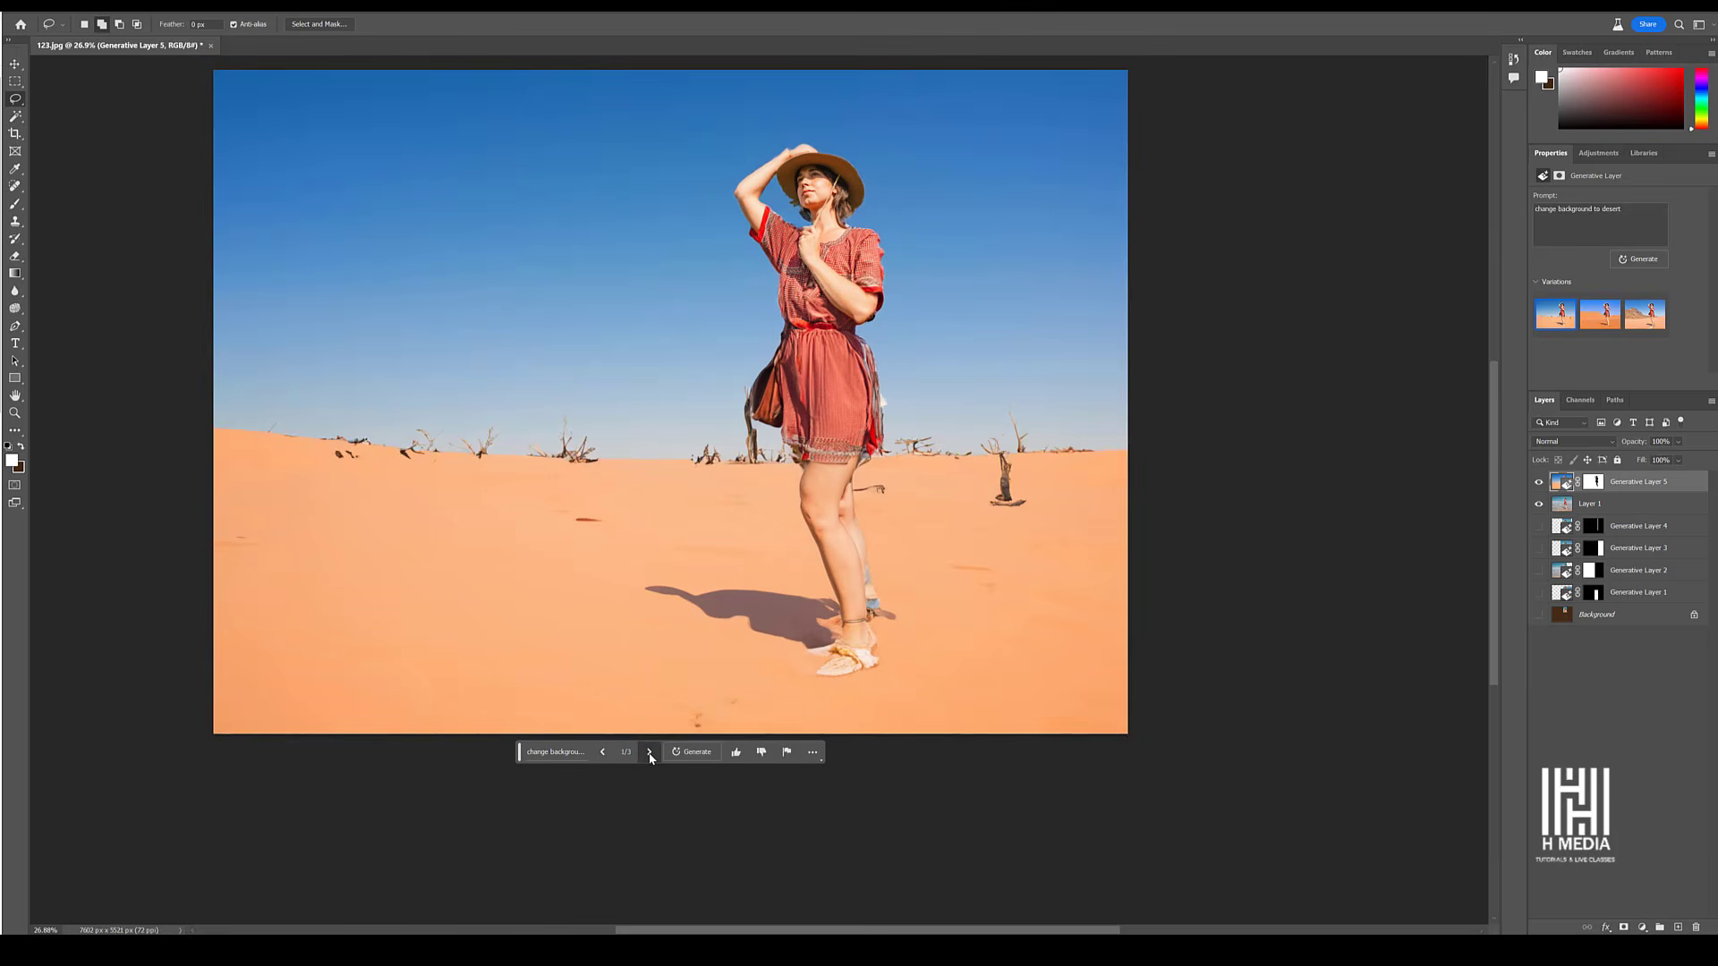
click(651, 754)
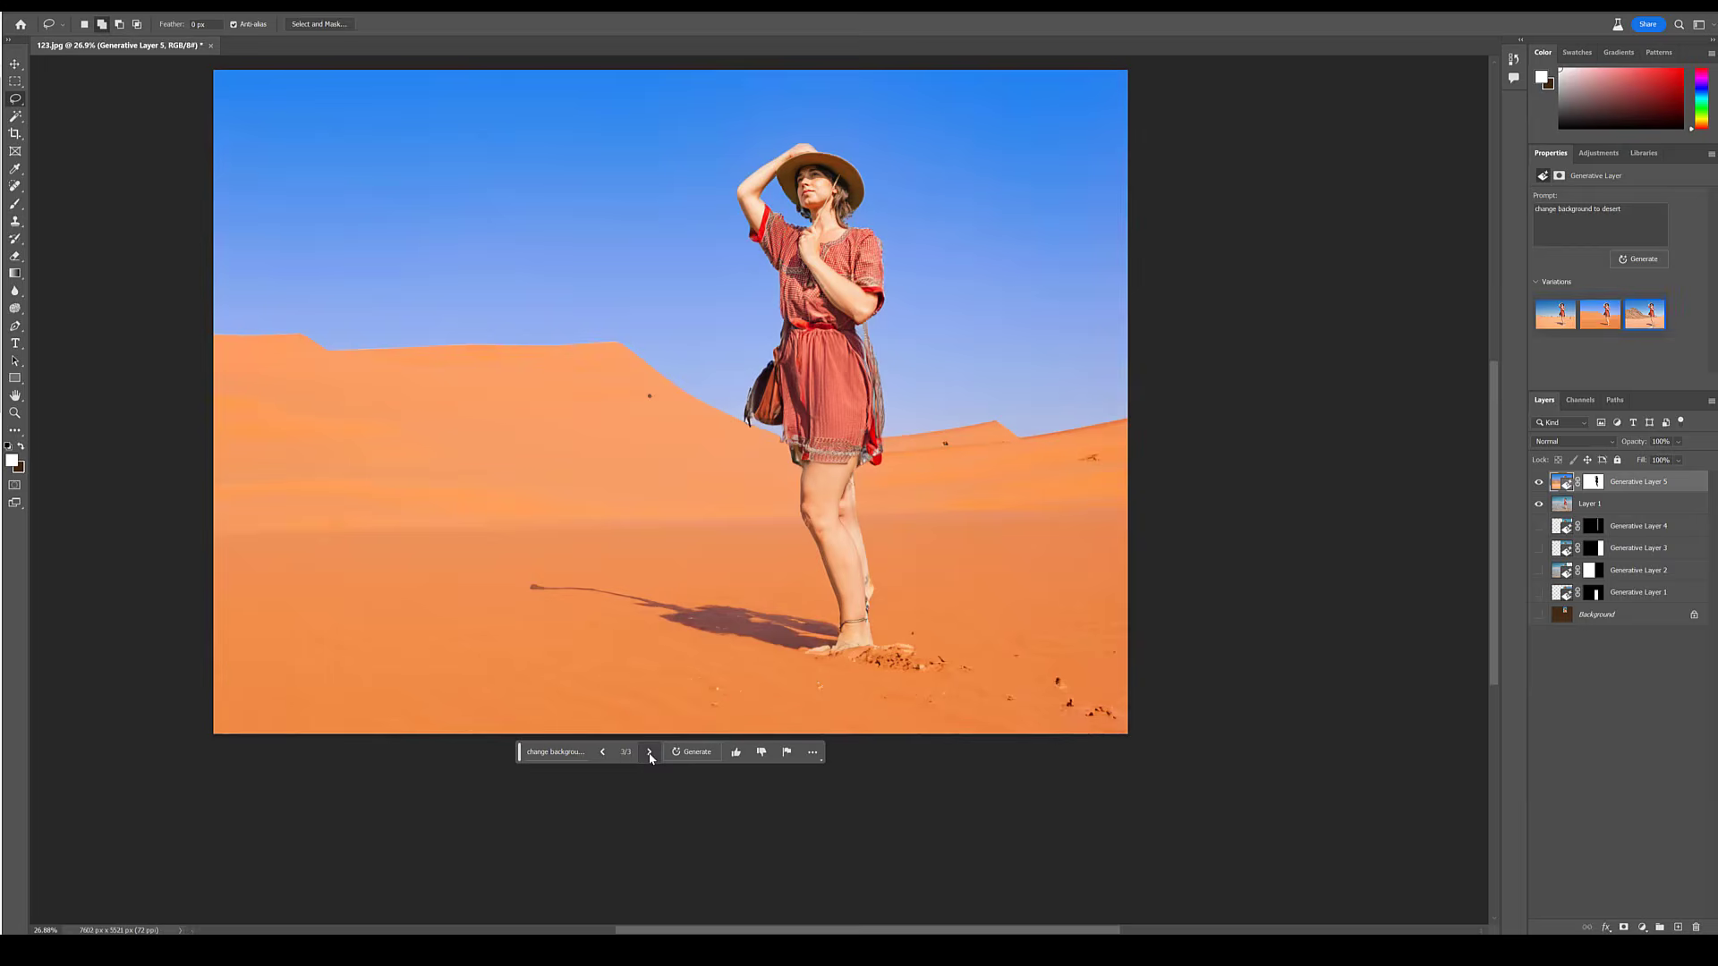
click(651, 755)
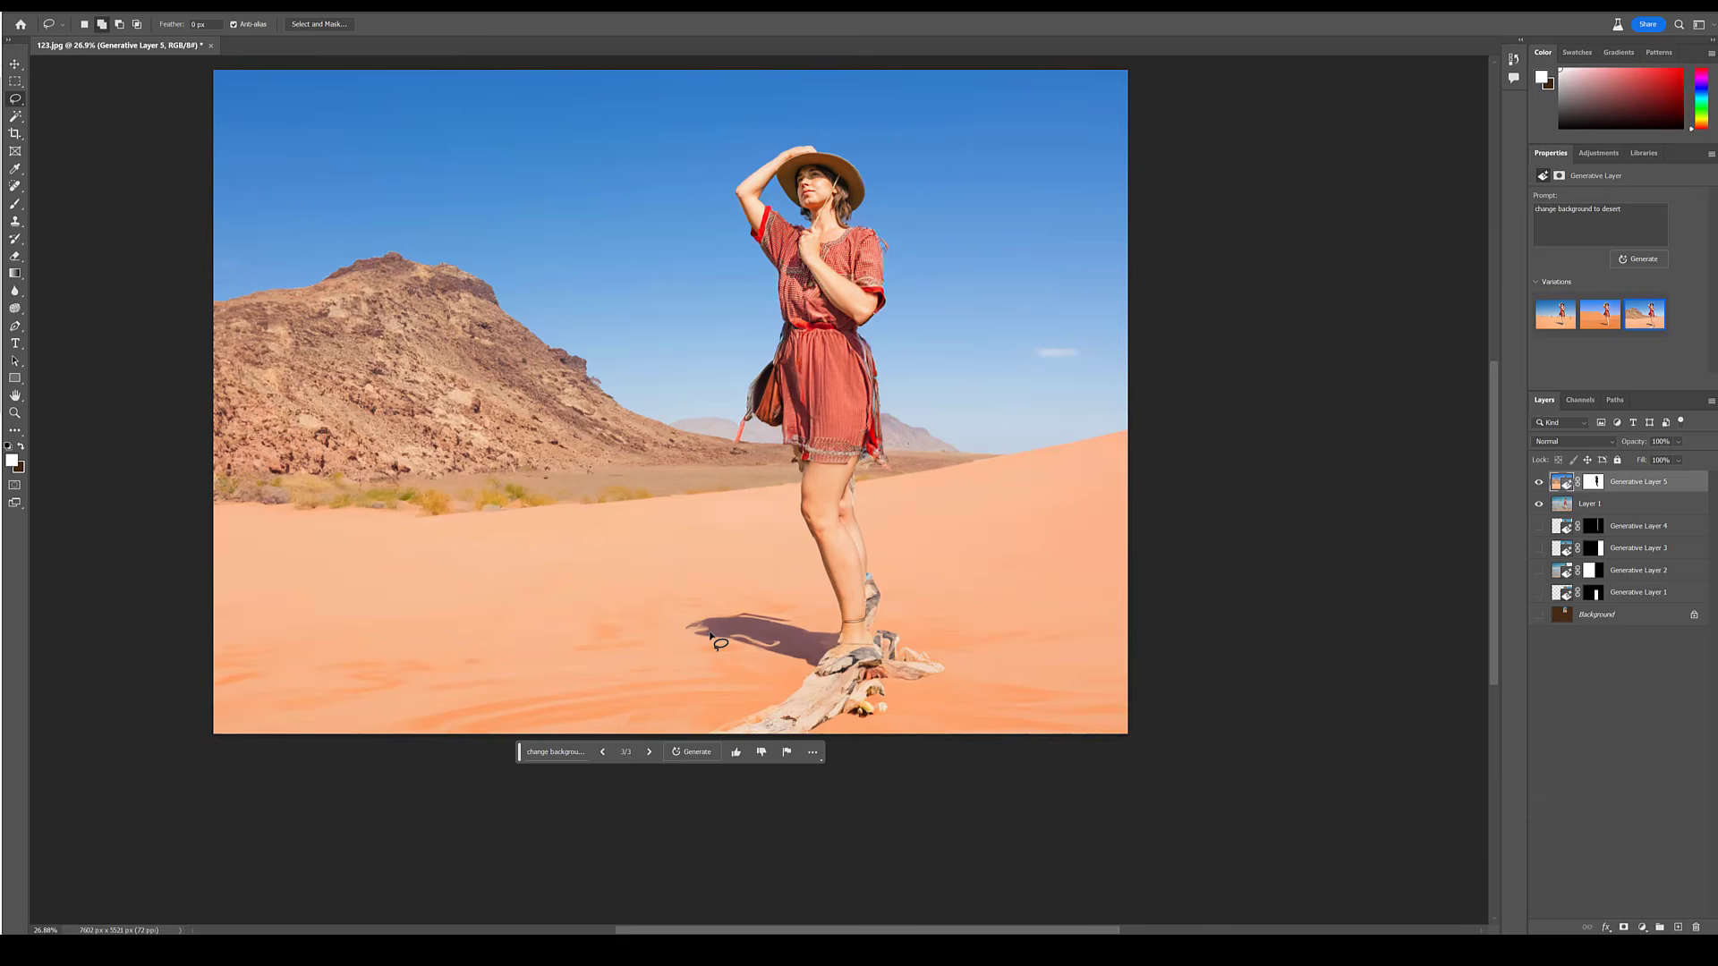
Lasso a small area of sky just above the dune ridge right of the woman and generate a "camel" there with Generative Fill.
key(v)
scroll(1016, 423, up, 3)
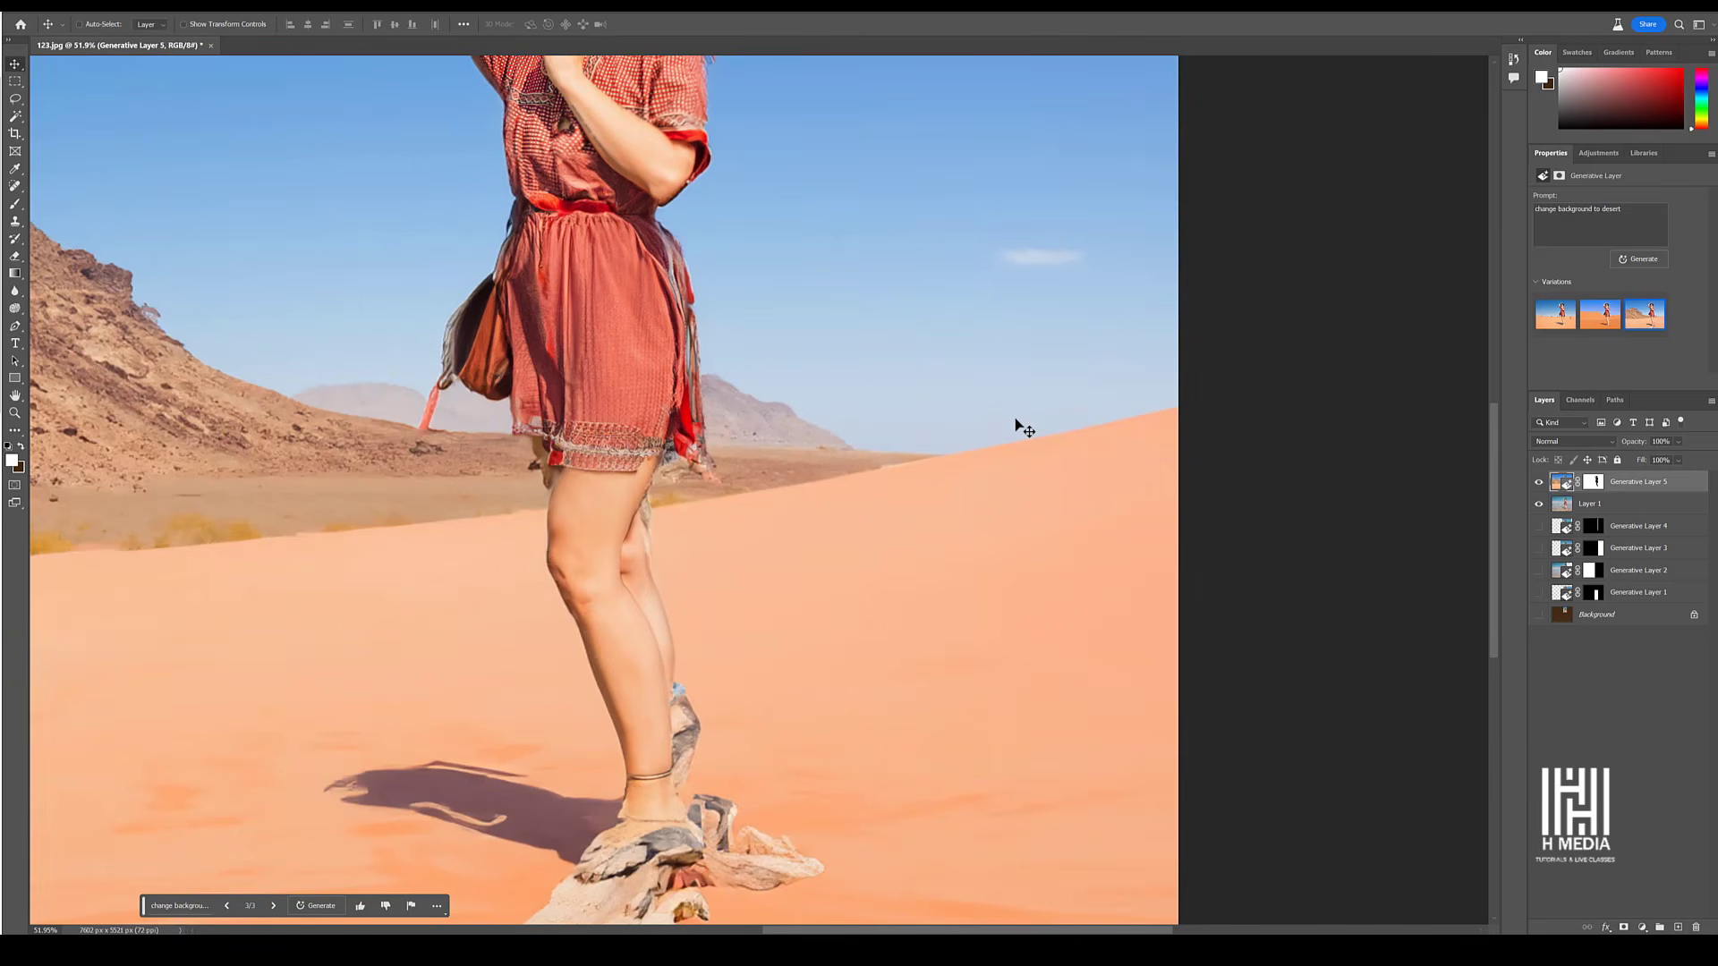
drag(825, 431, 844, 442)
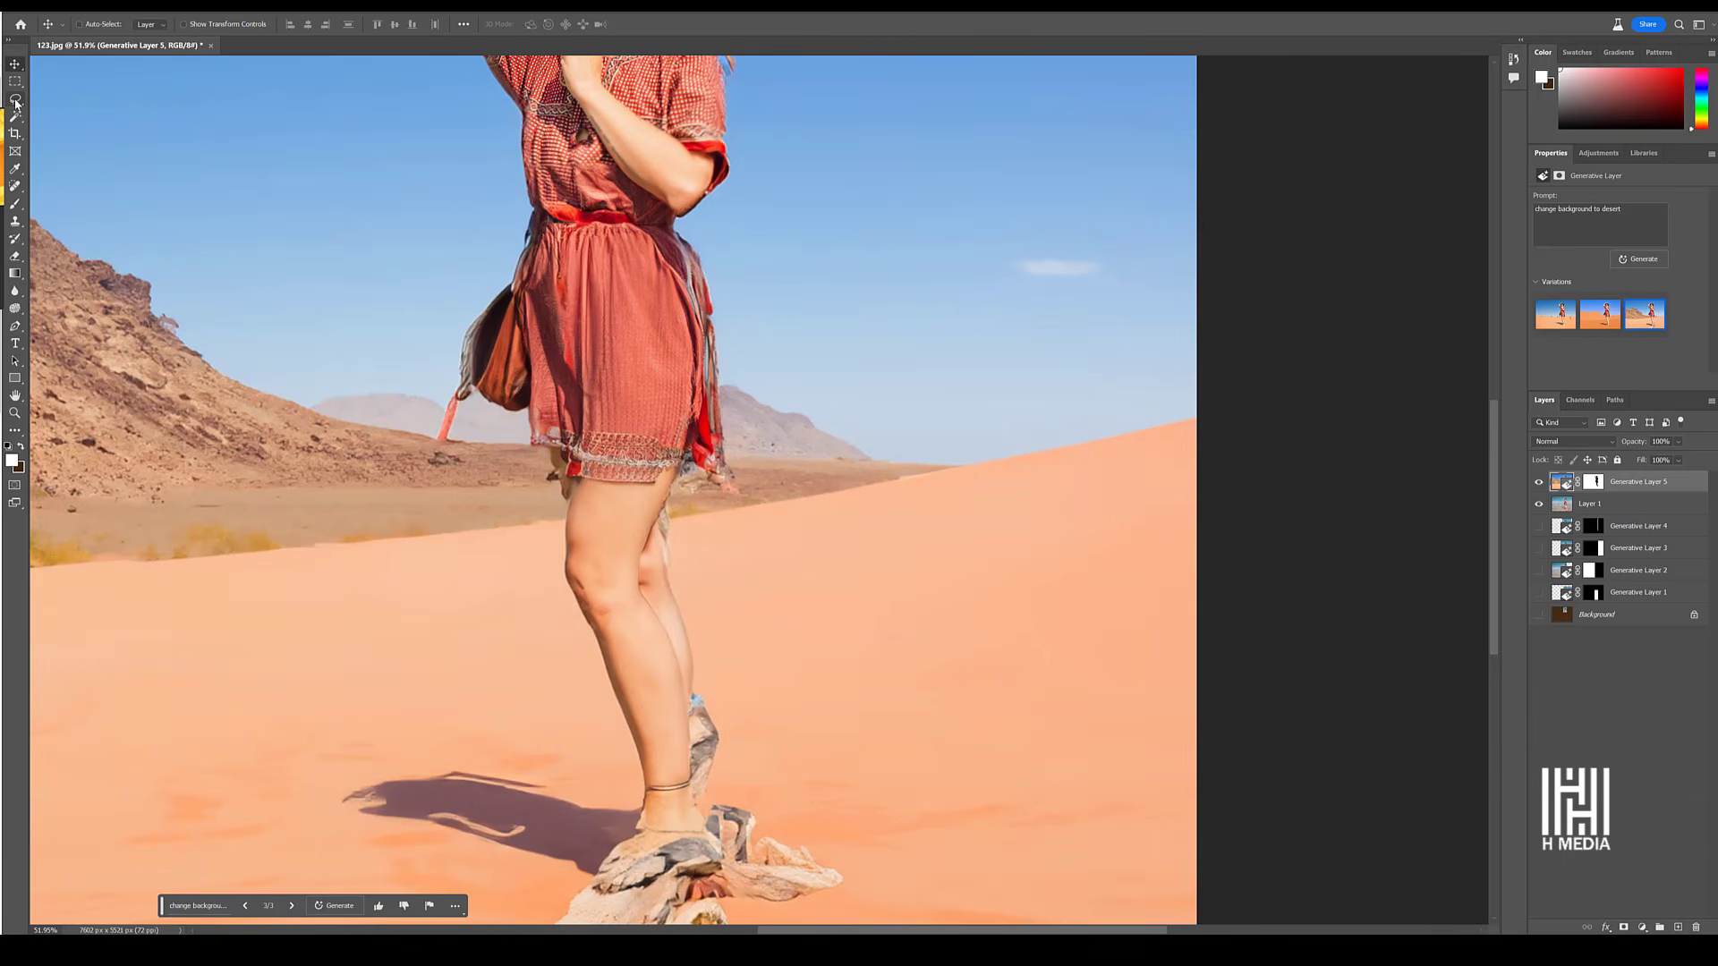
click(16, 101)
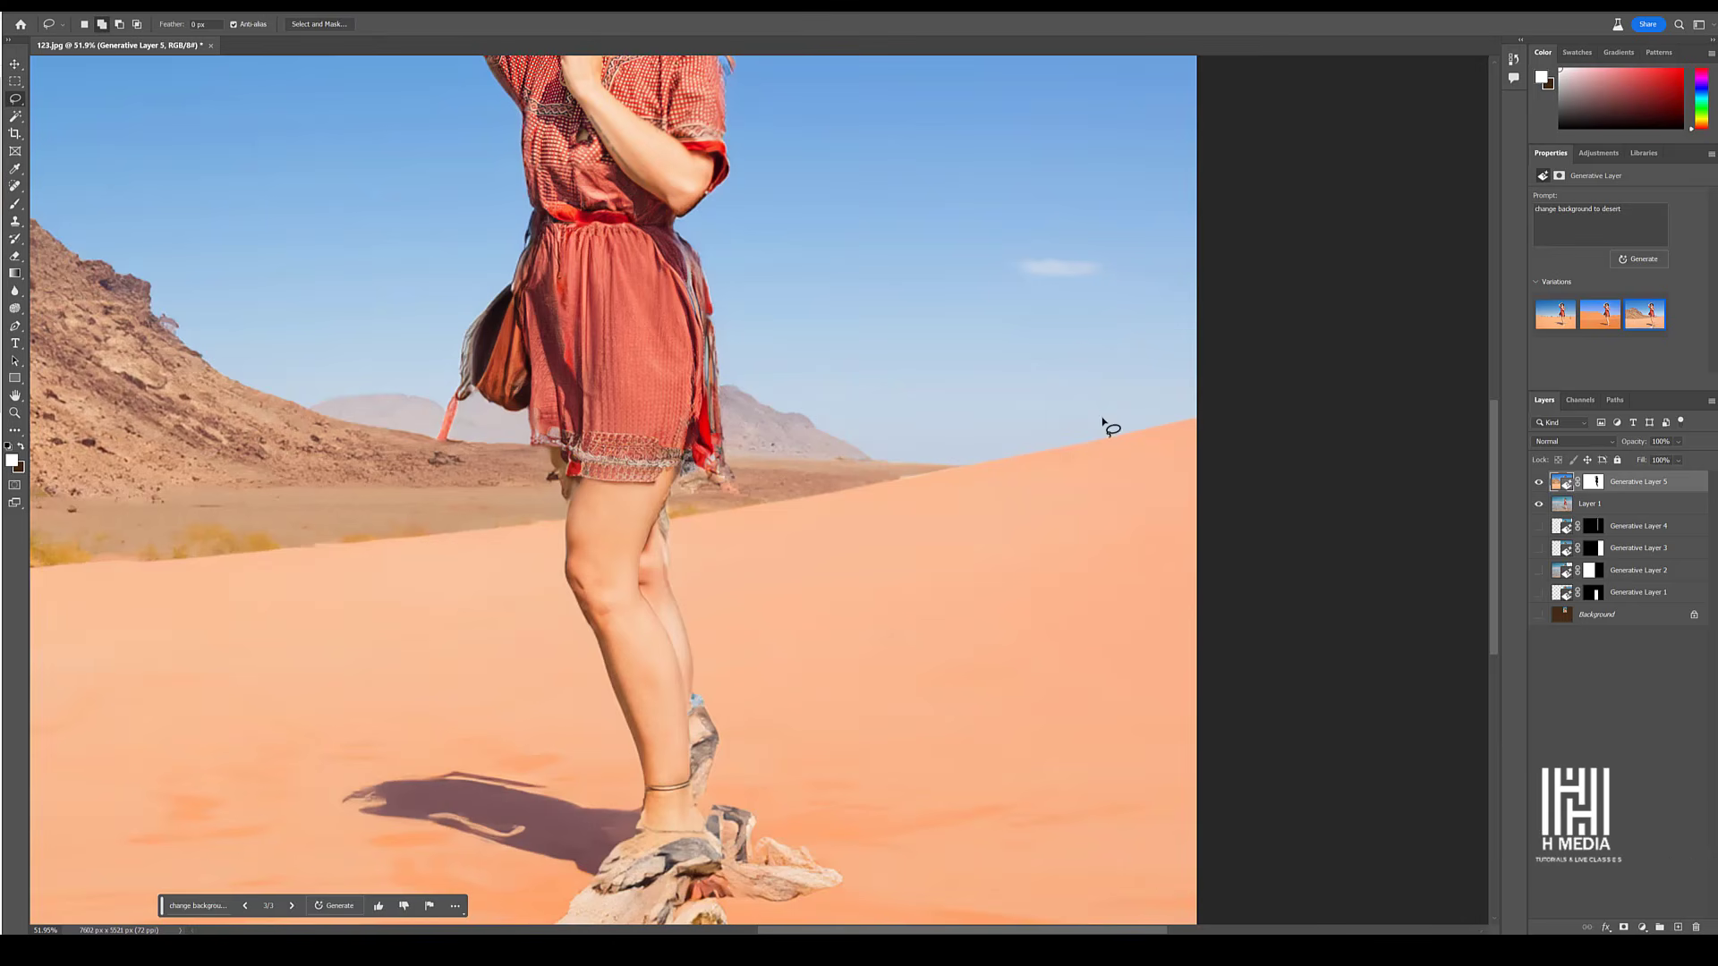
mouse_move(1102, 439)
mouse_down()
mouse_move(1078, 347)
mouse_move(1009, 381)
mouse_move(979, 425)
mouse_move(1037, 453)
mouse_move(1100, 440)
mouse_up()
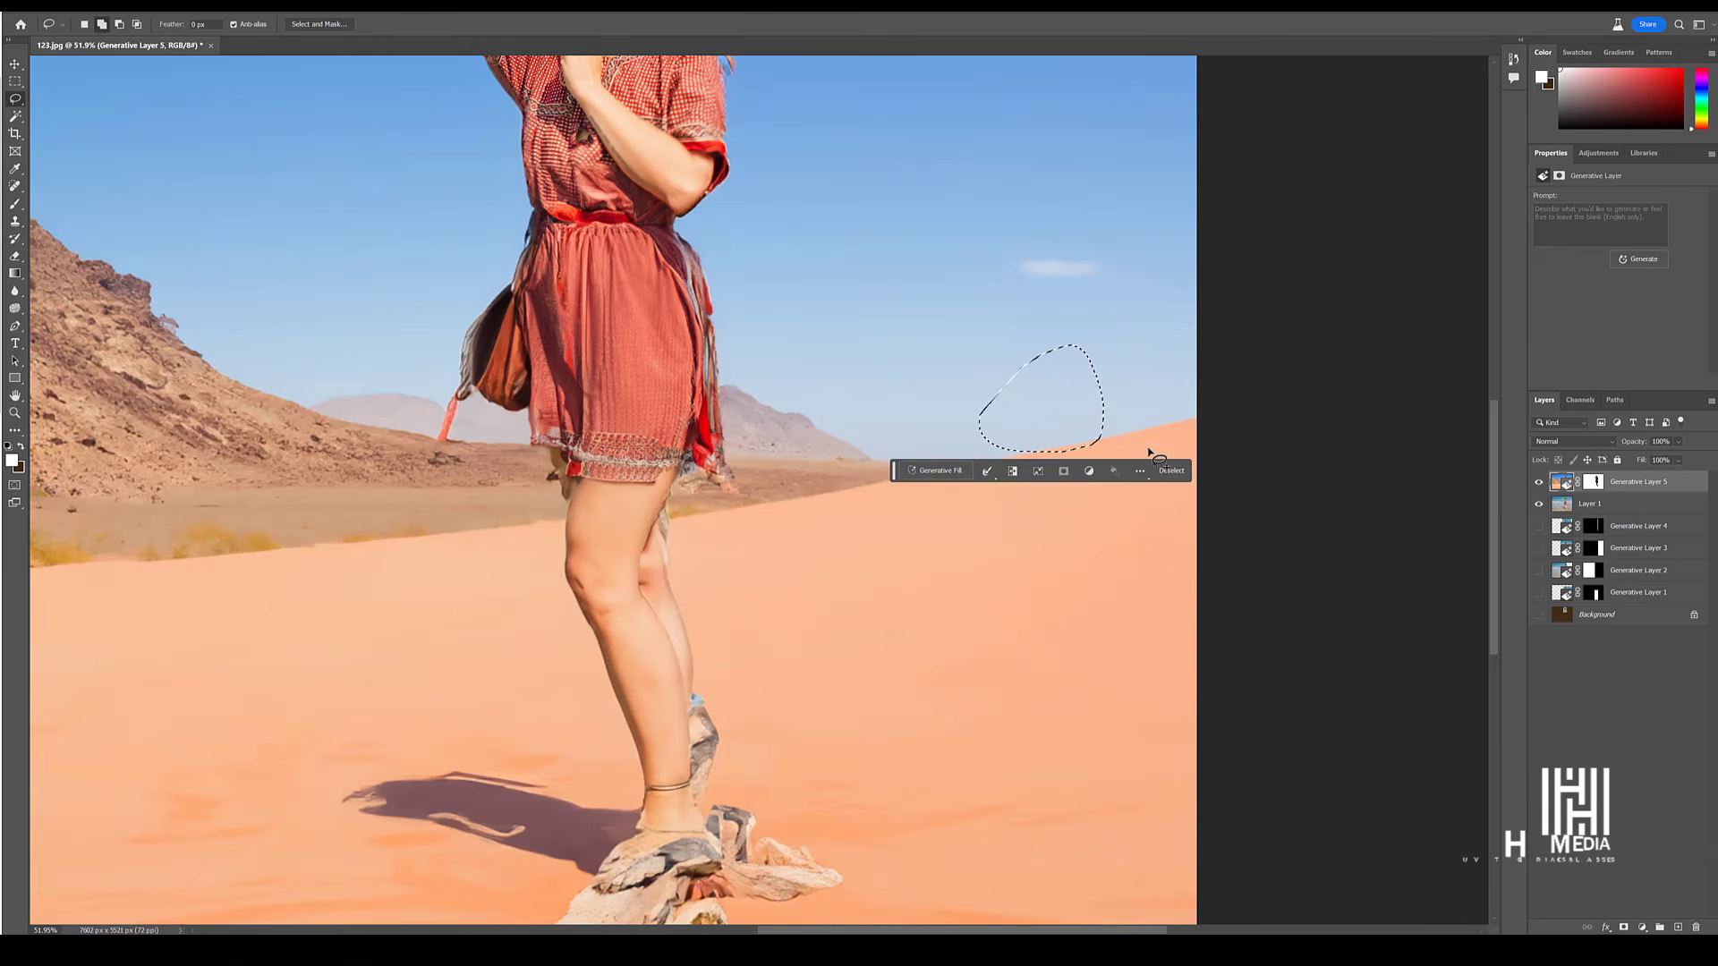
click(935, 471)
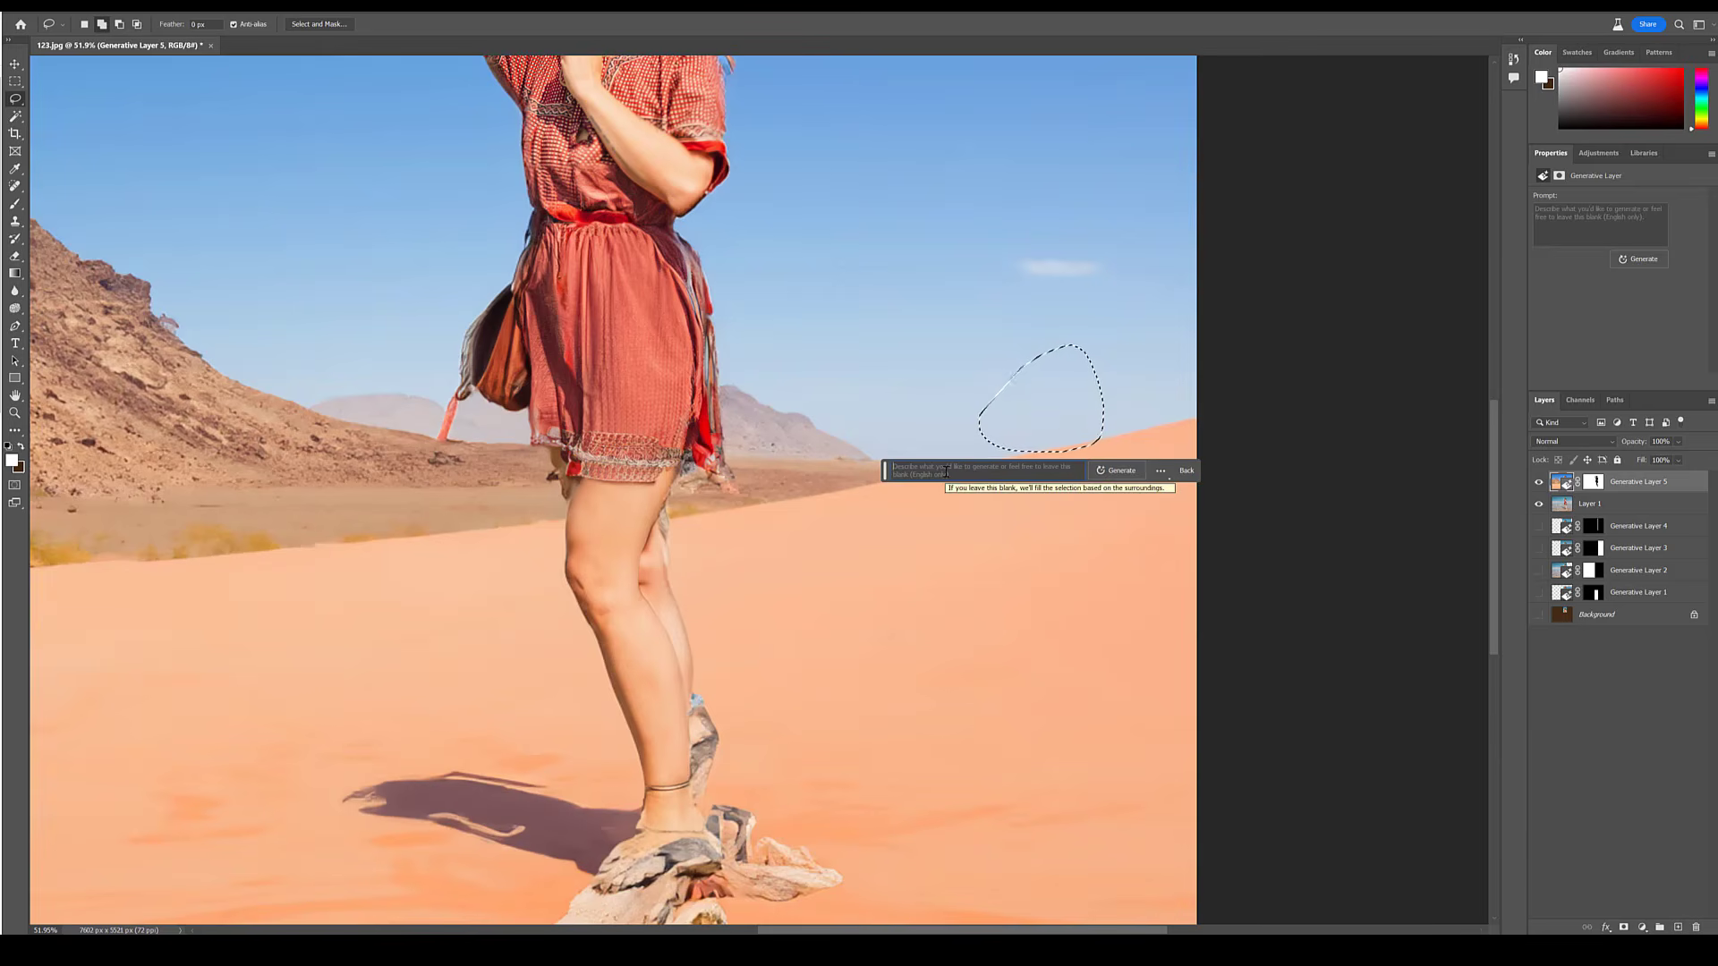
text(camel)
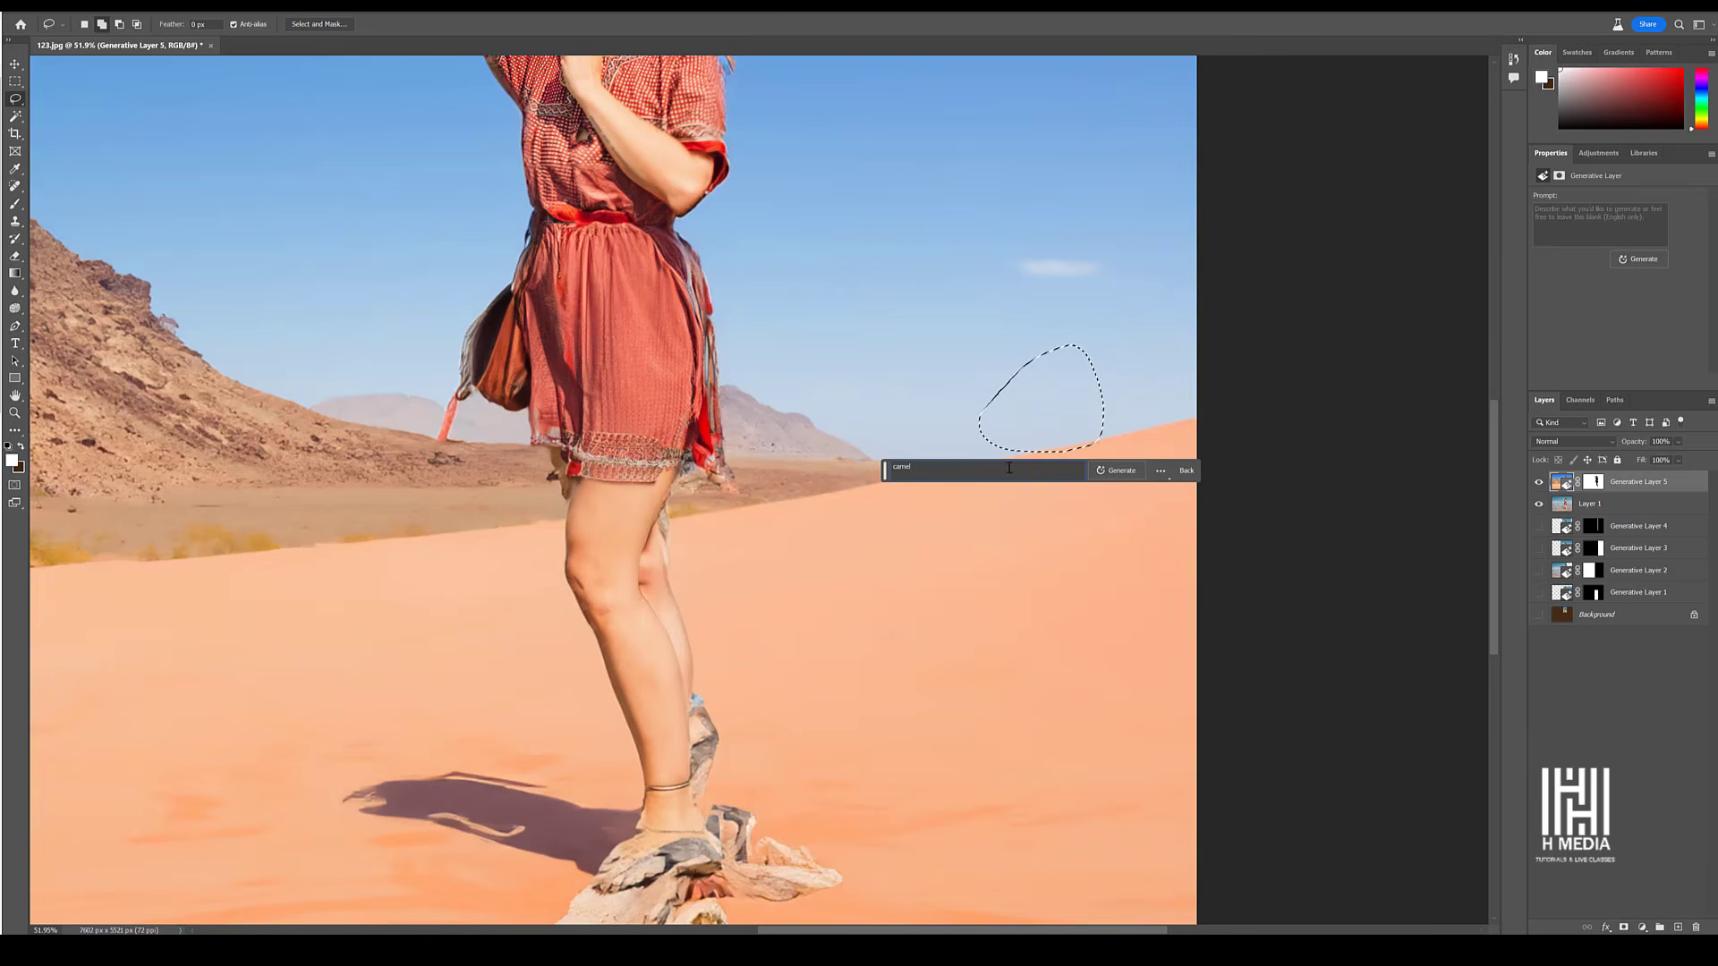
click(1119, 475)
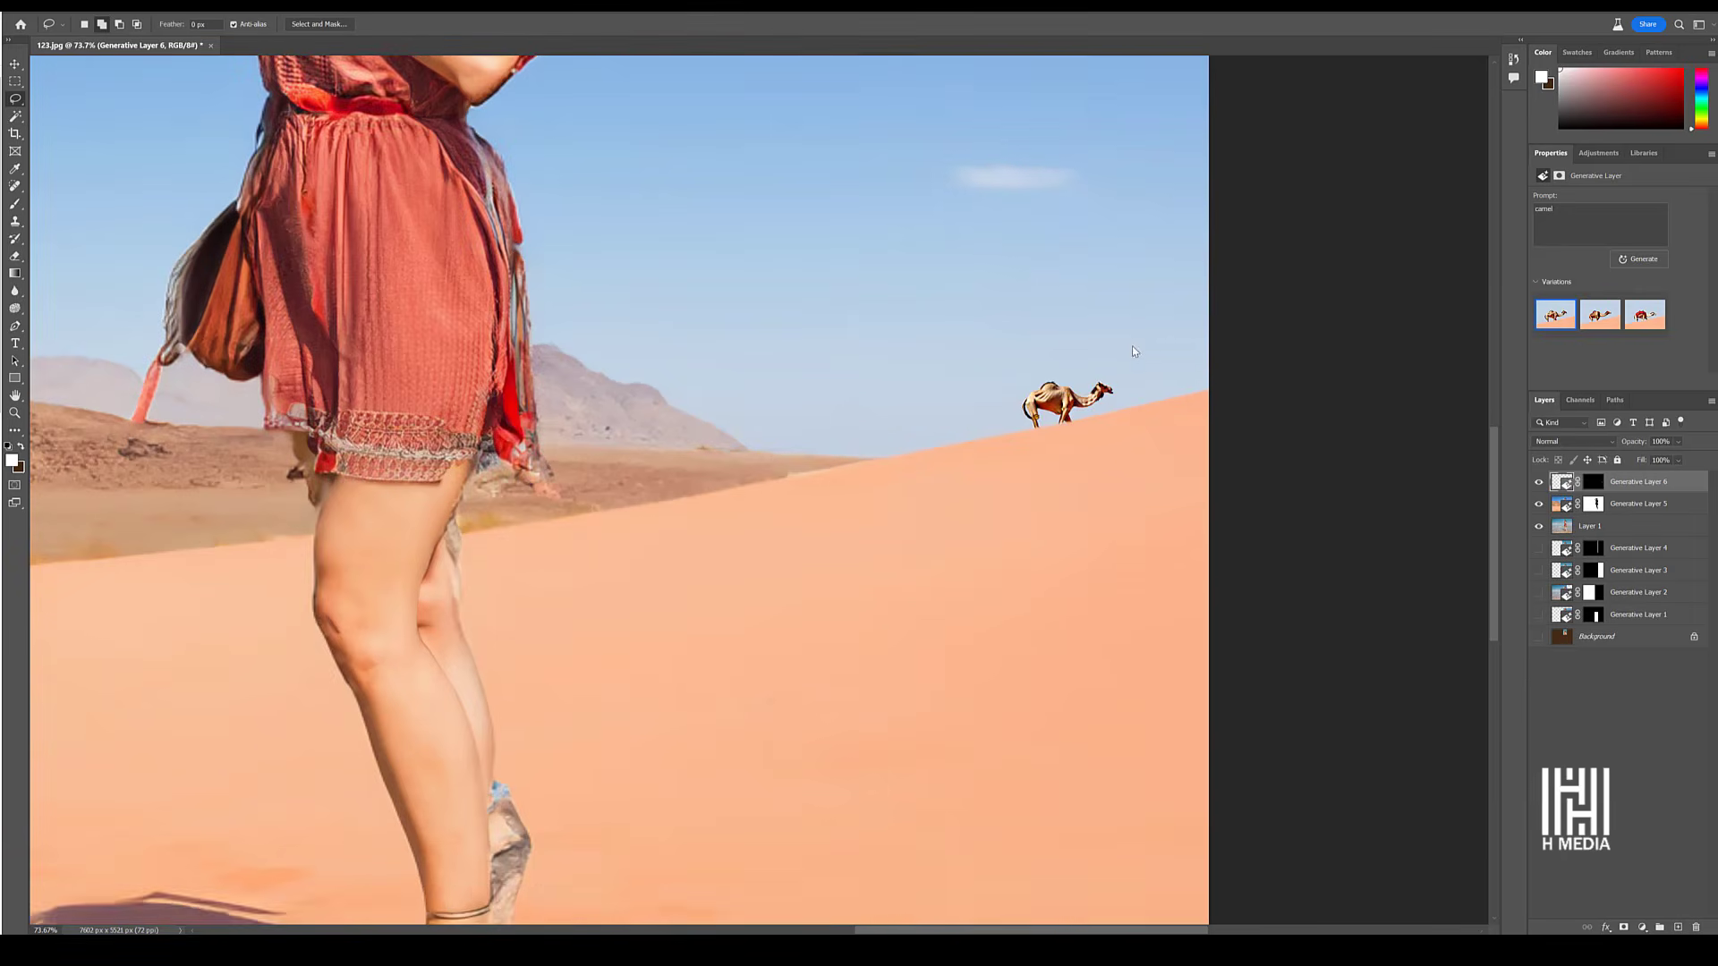
Compare the three generated camel variations on the dune ridge up close and return to the first one.
scroll(1163, 429, up, 2)
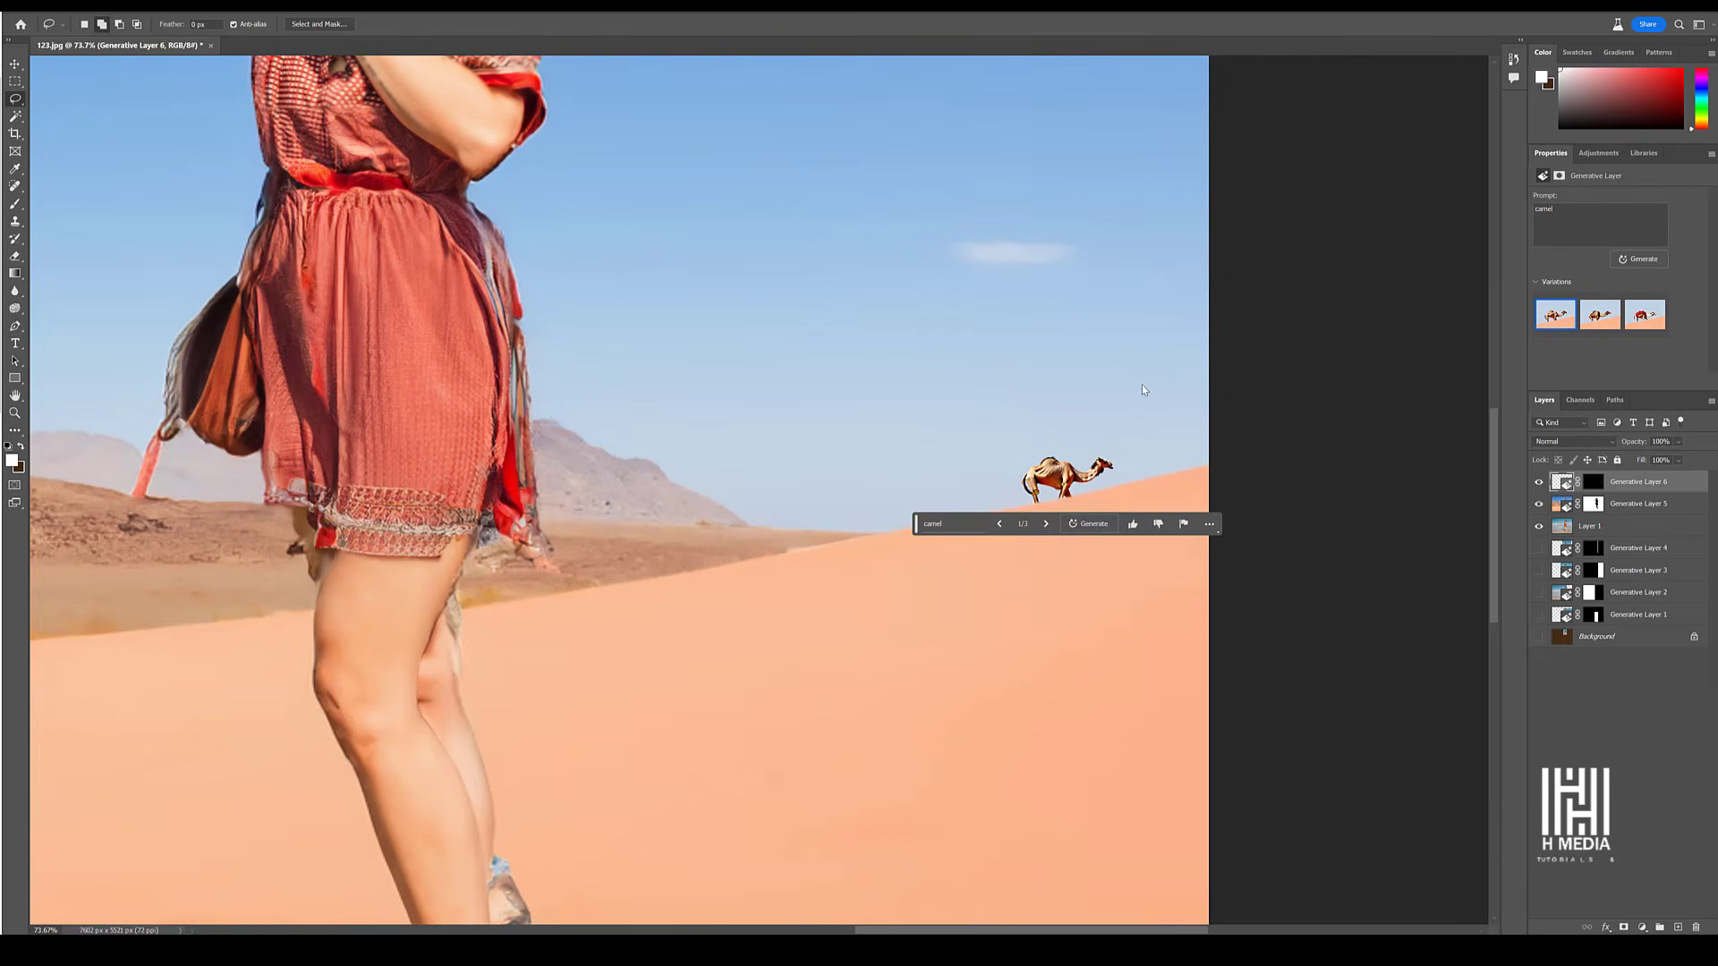
scroll(1131, 546, up, 3)
click(1011, 409)
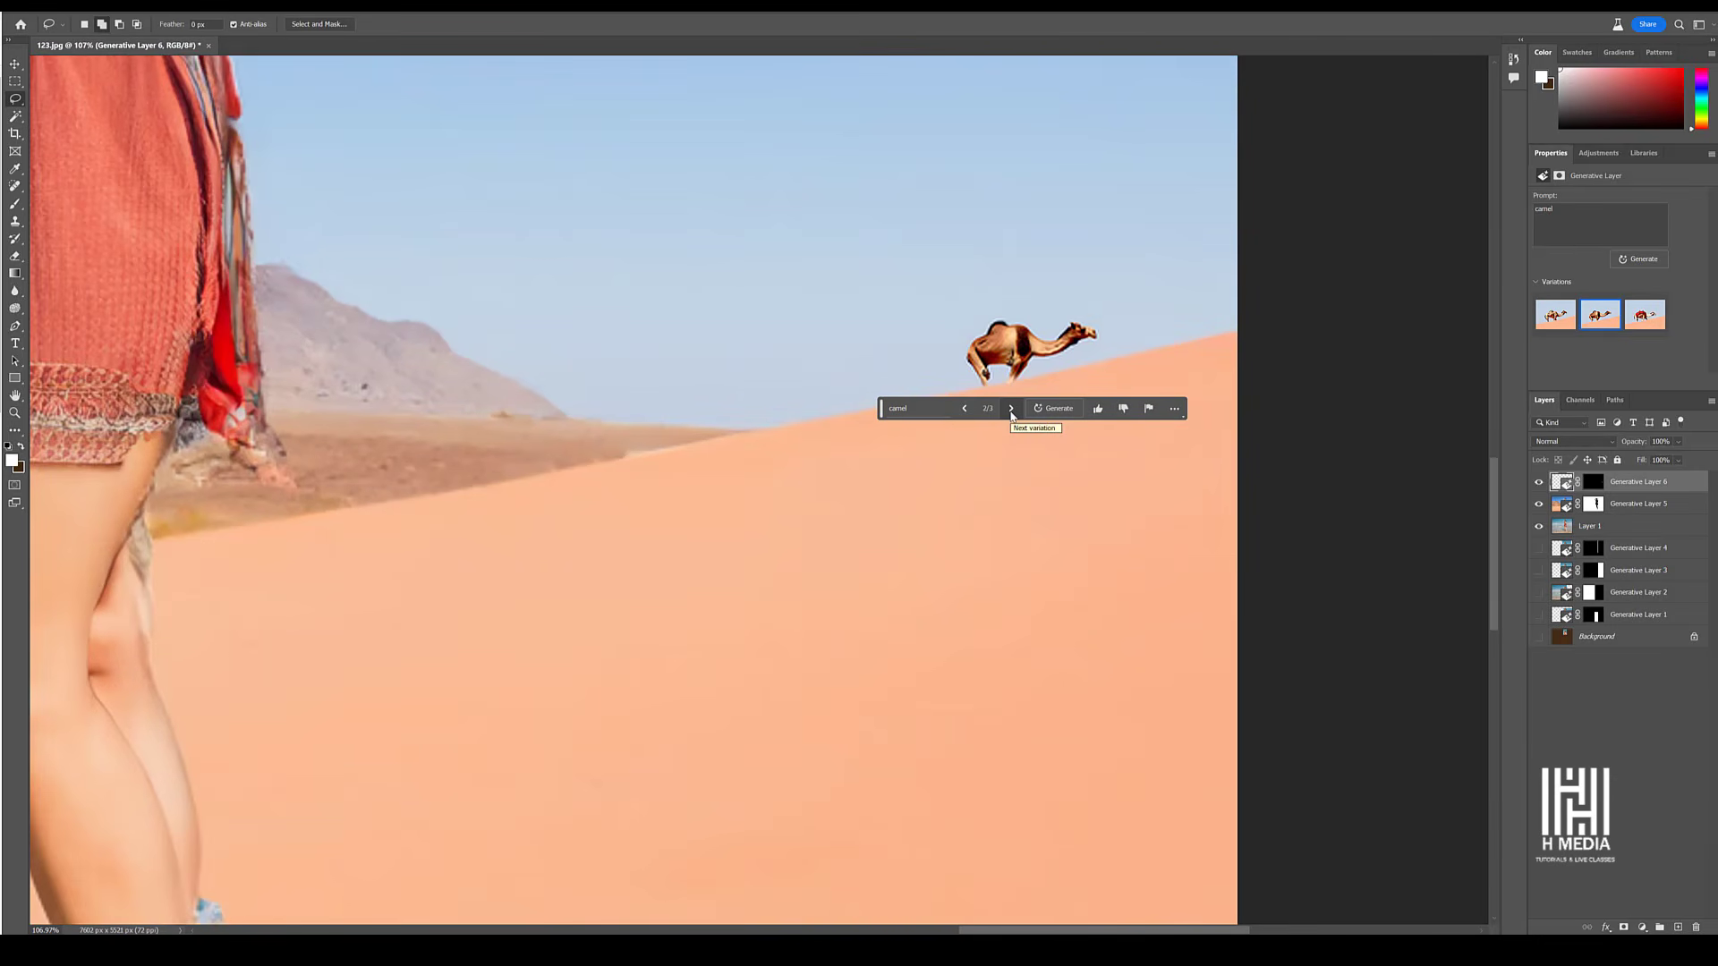
click(1011, 409)
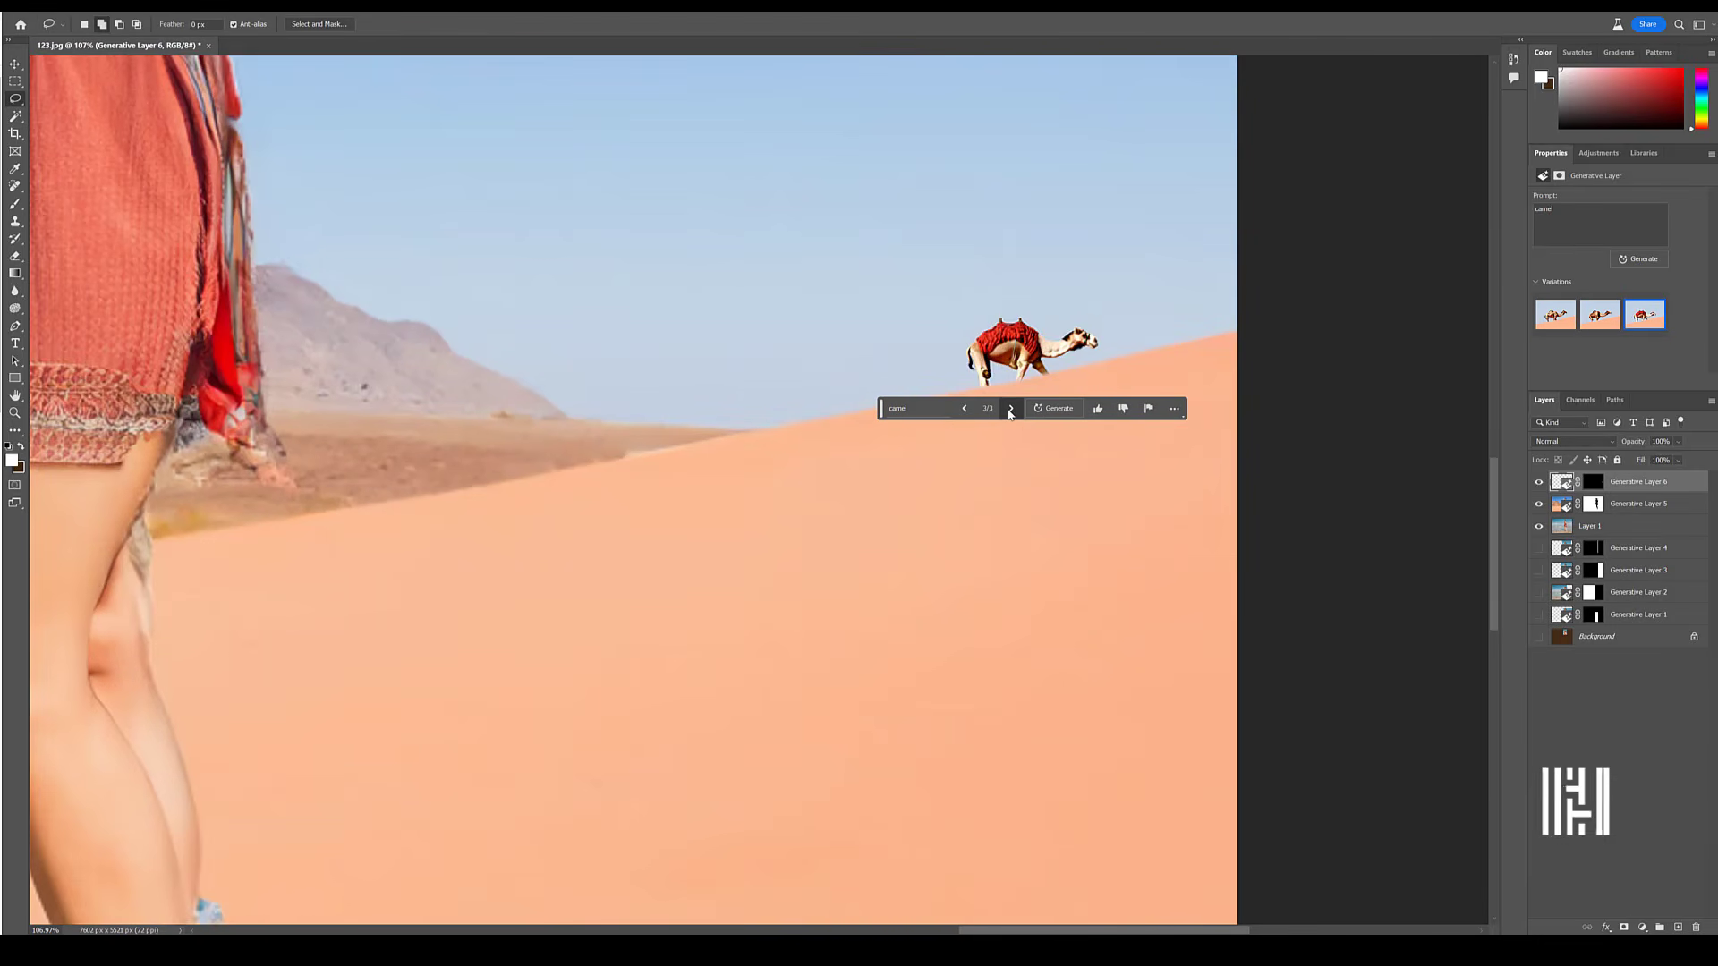
click(1011, 410)
scroll(1035, 445, down, 2)
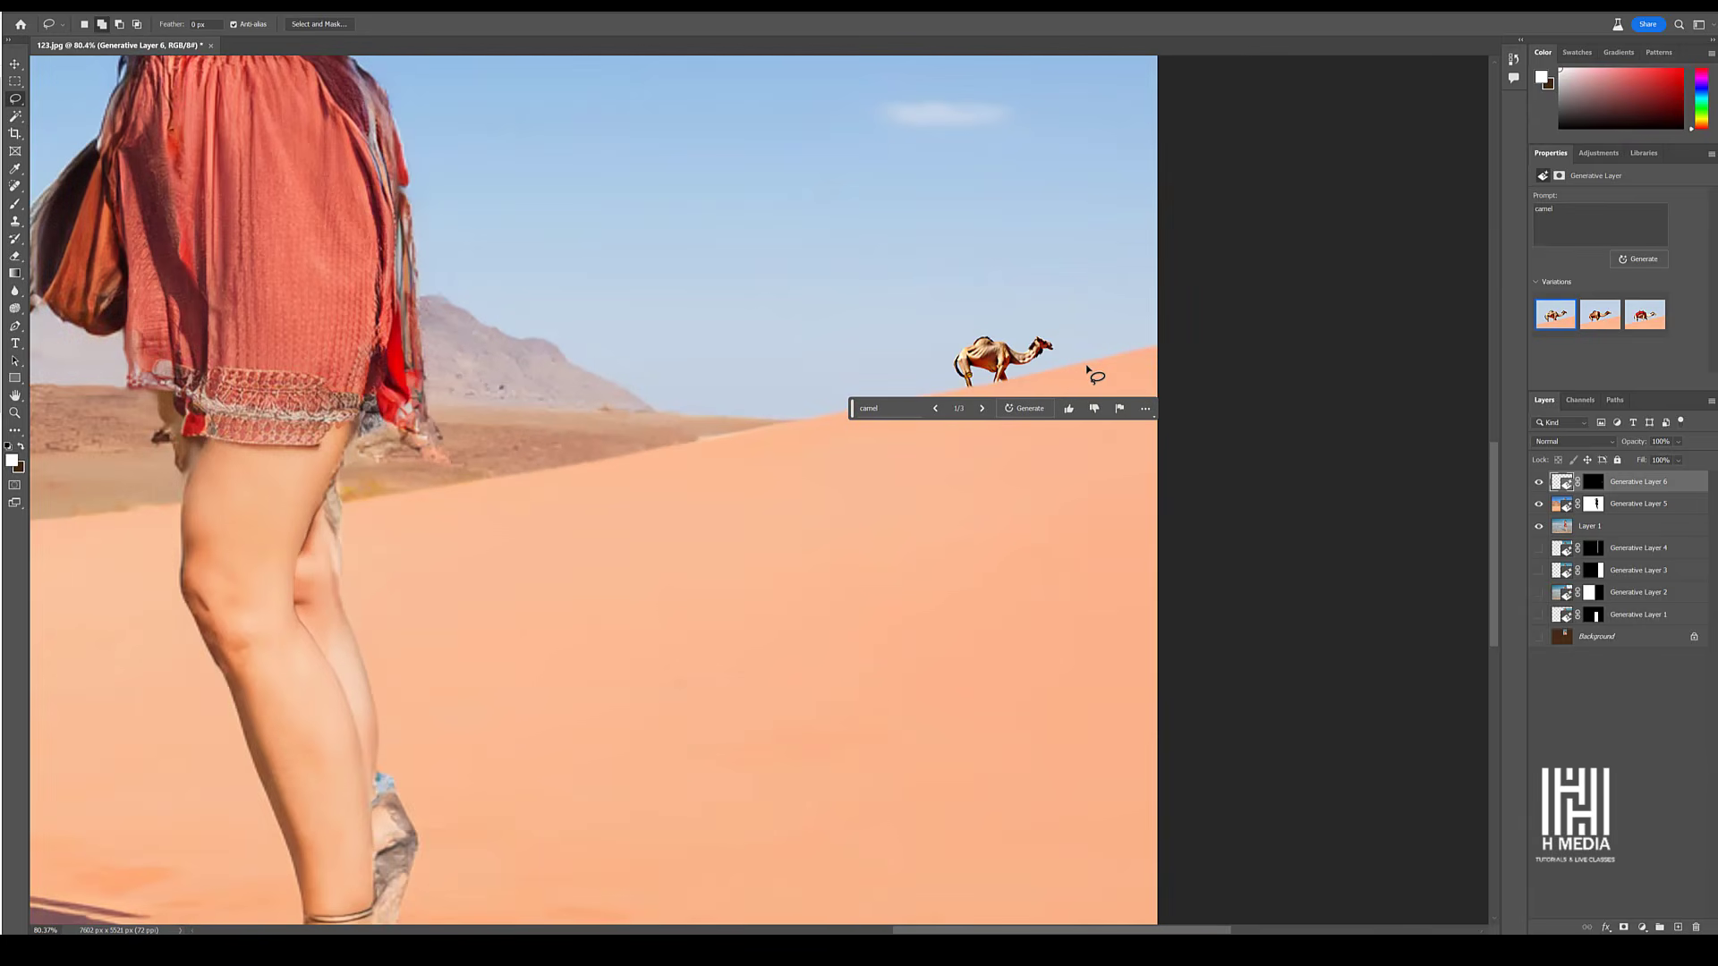
scroll(1090, 374, down, 5)
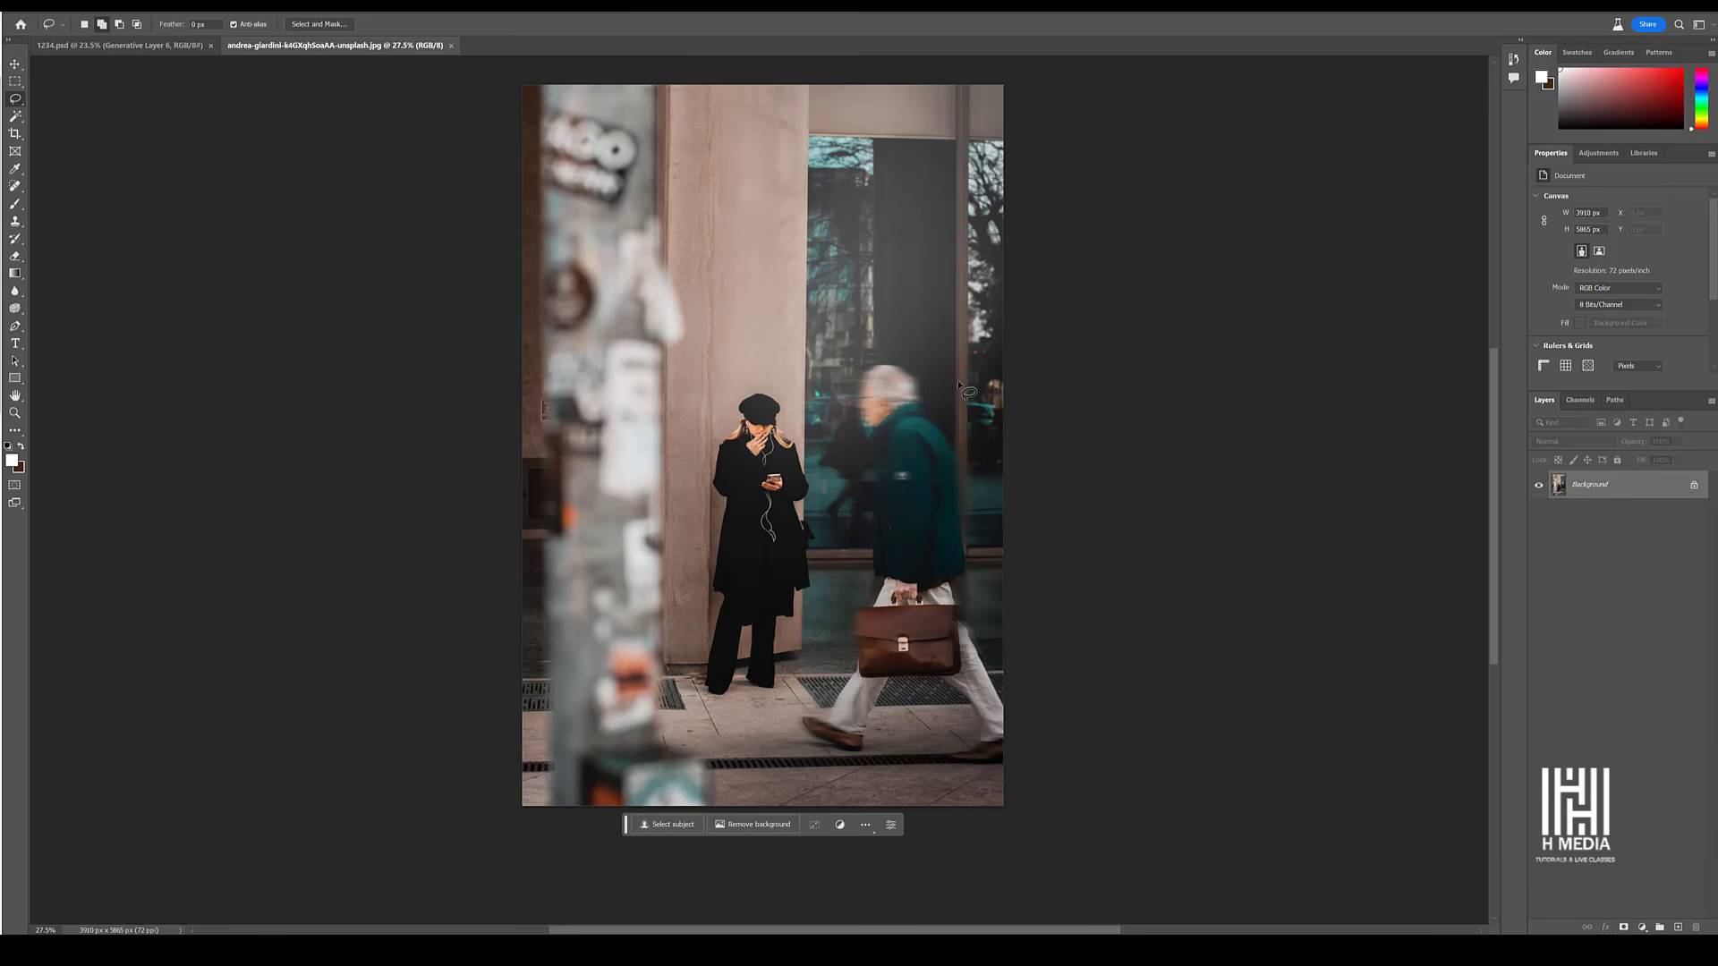
Lasso the blurred walking man with the briefcase and run Generative Fill on him with the prompt "remove".
mouse_move(870, 359)
mouse_down()
mouse_move(839, 419)
mouse_move(866, 605)
mouse_up()
mouse_move(838, 663)
mouse_down()
mouse_move(789, 738)
mouse_move(803, 764)
mouse_move(870, 772)
mouse_move(902, 694)
mouse_move(934, 683)
mouse_move(961, 776)
mouse_move(1022, 758)
mouse_move(1020, 699)
mouse_move(971, 608)
mouse_move(968, 462)
mouse_move(916, 364)
mouse_move(866, 361)
mouse_up()
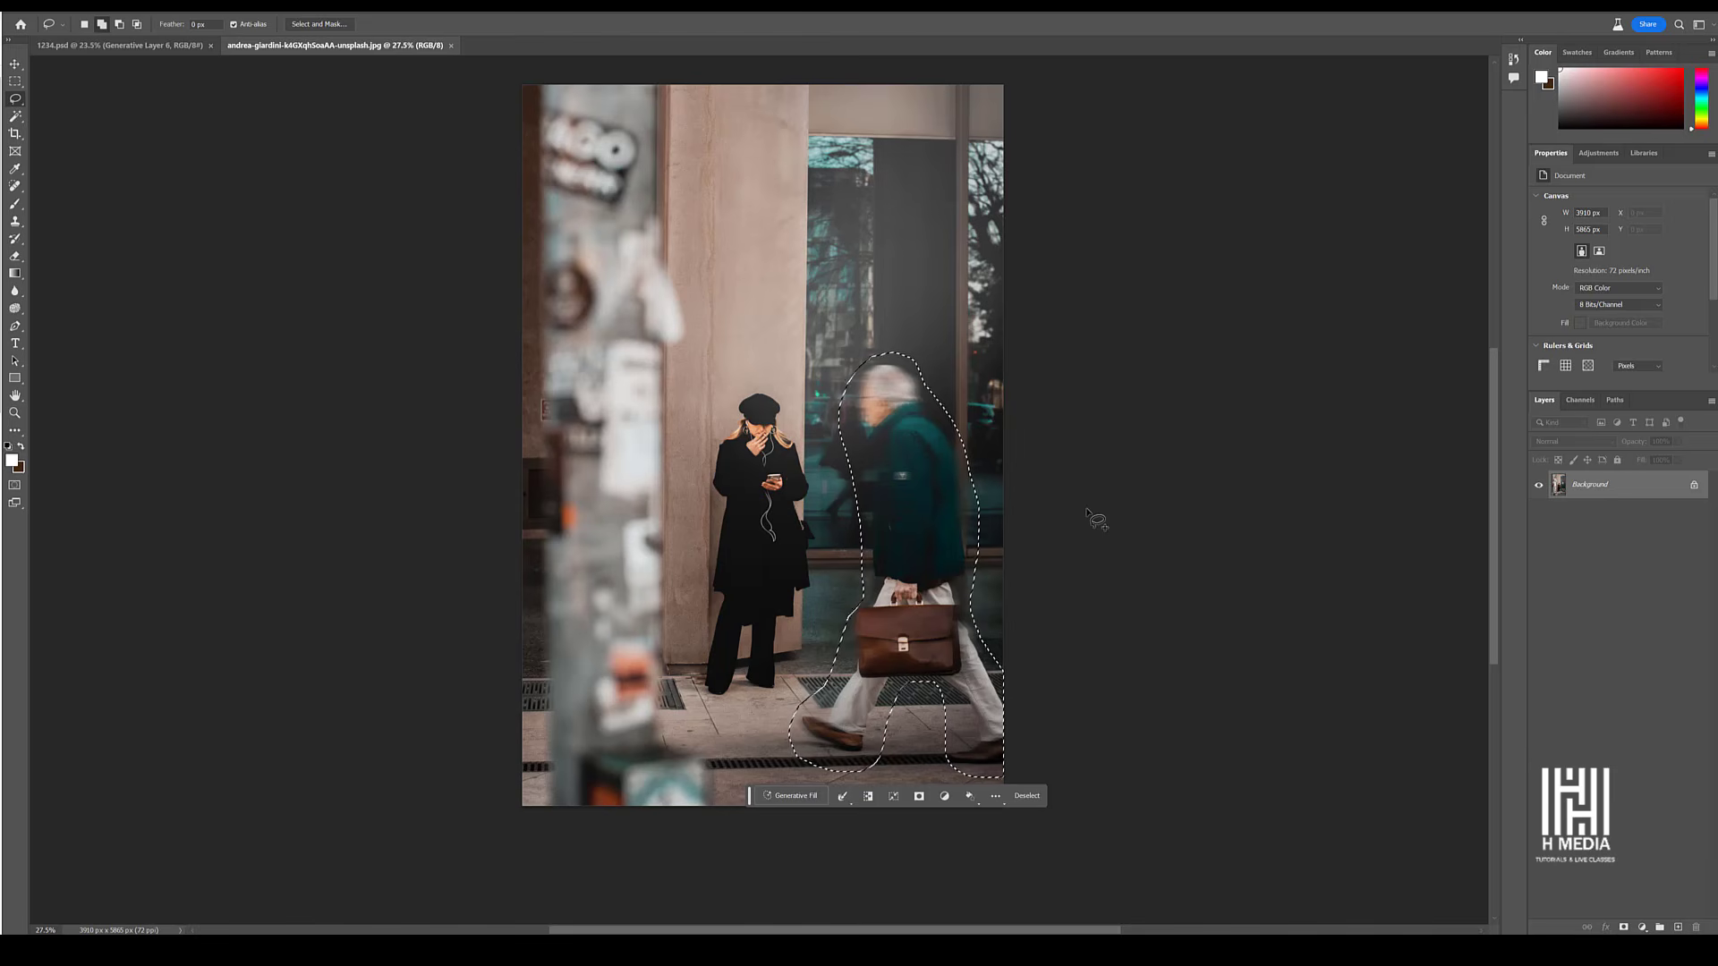
click(790, 795)
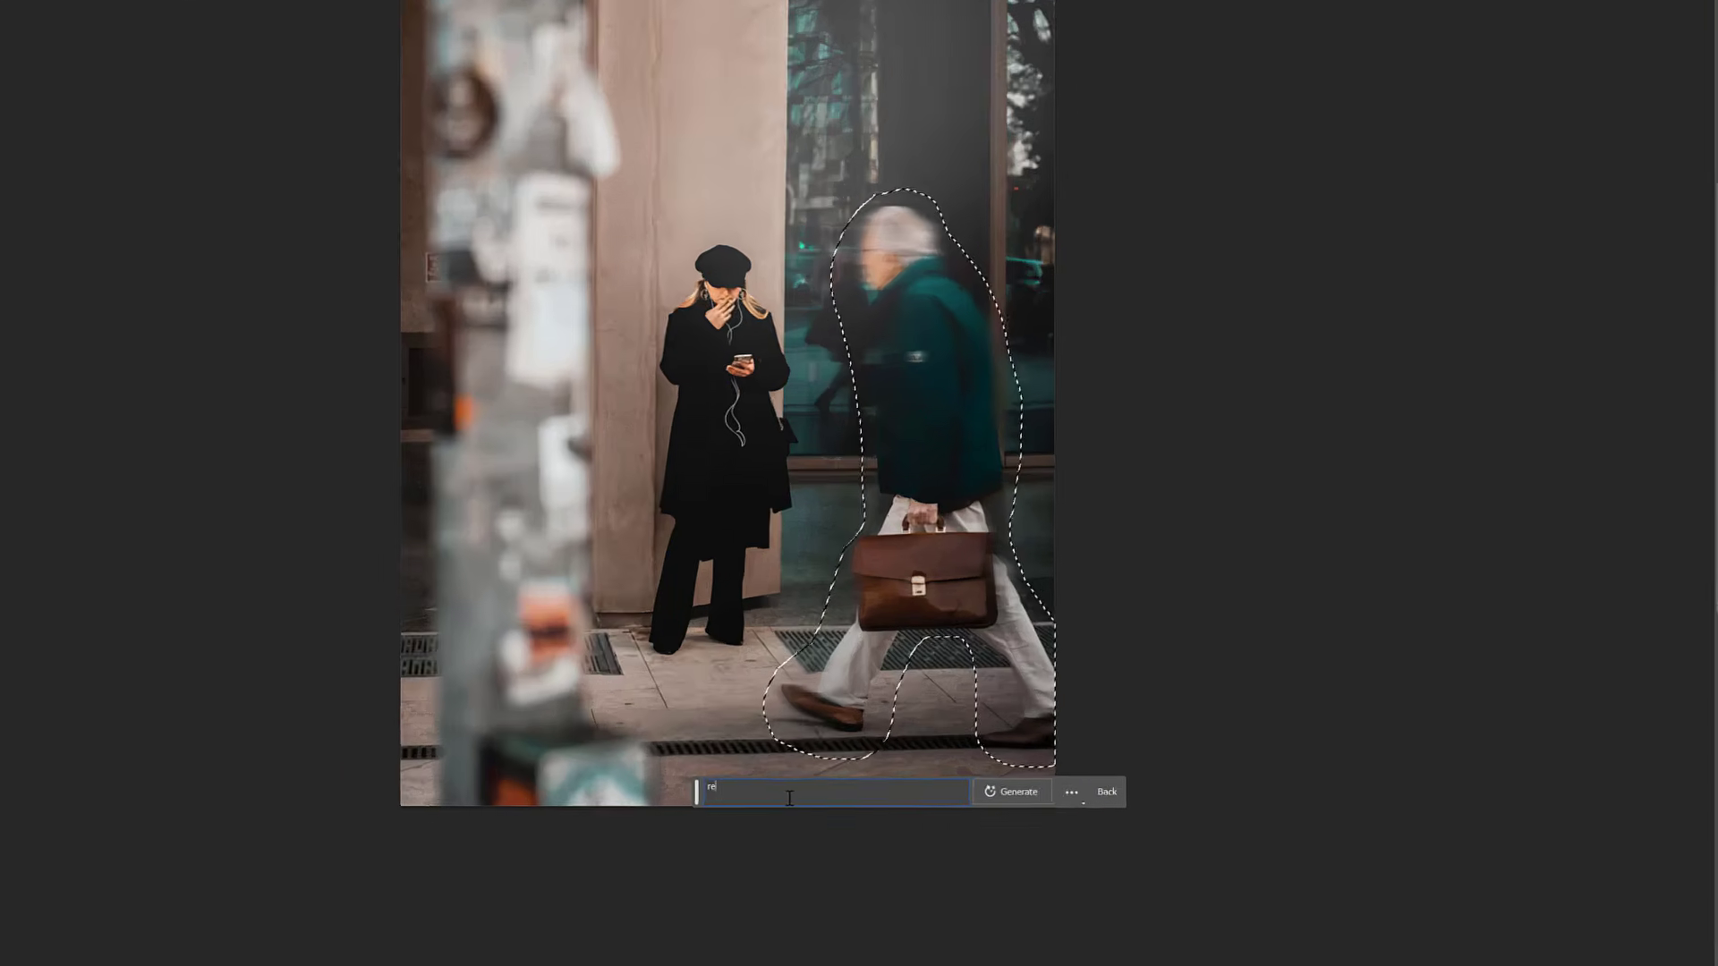
text(remove)
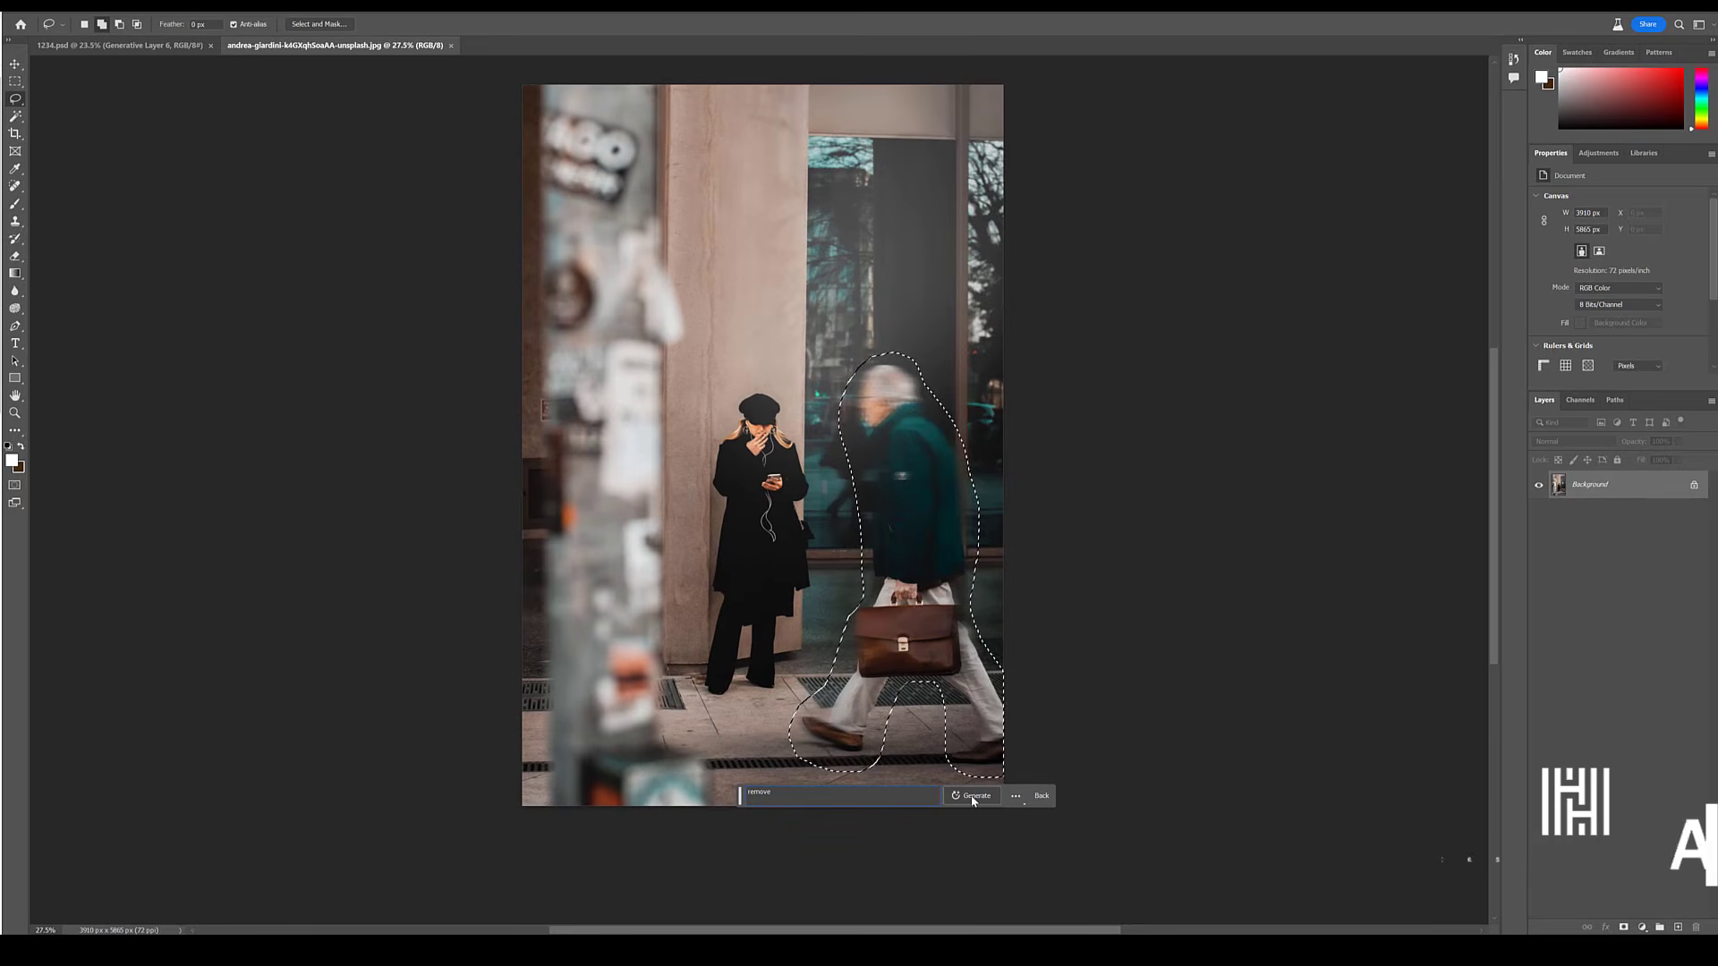
click(974, 797)
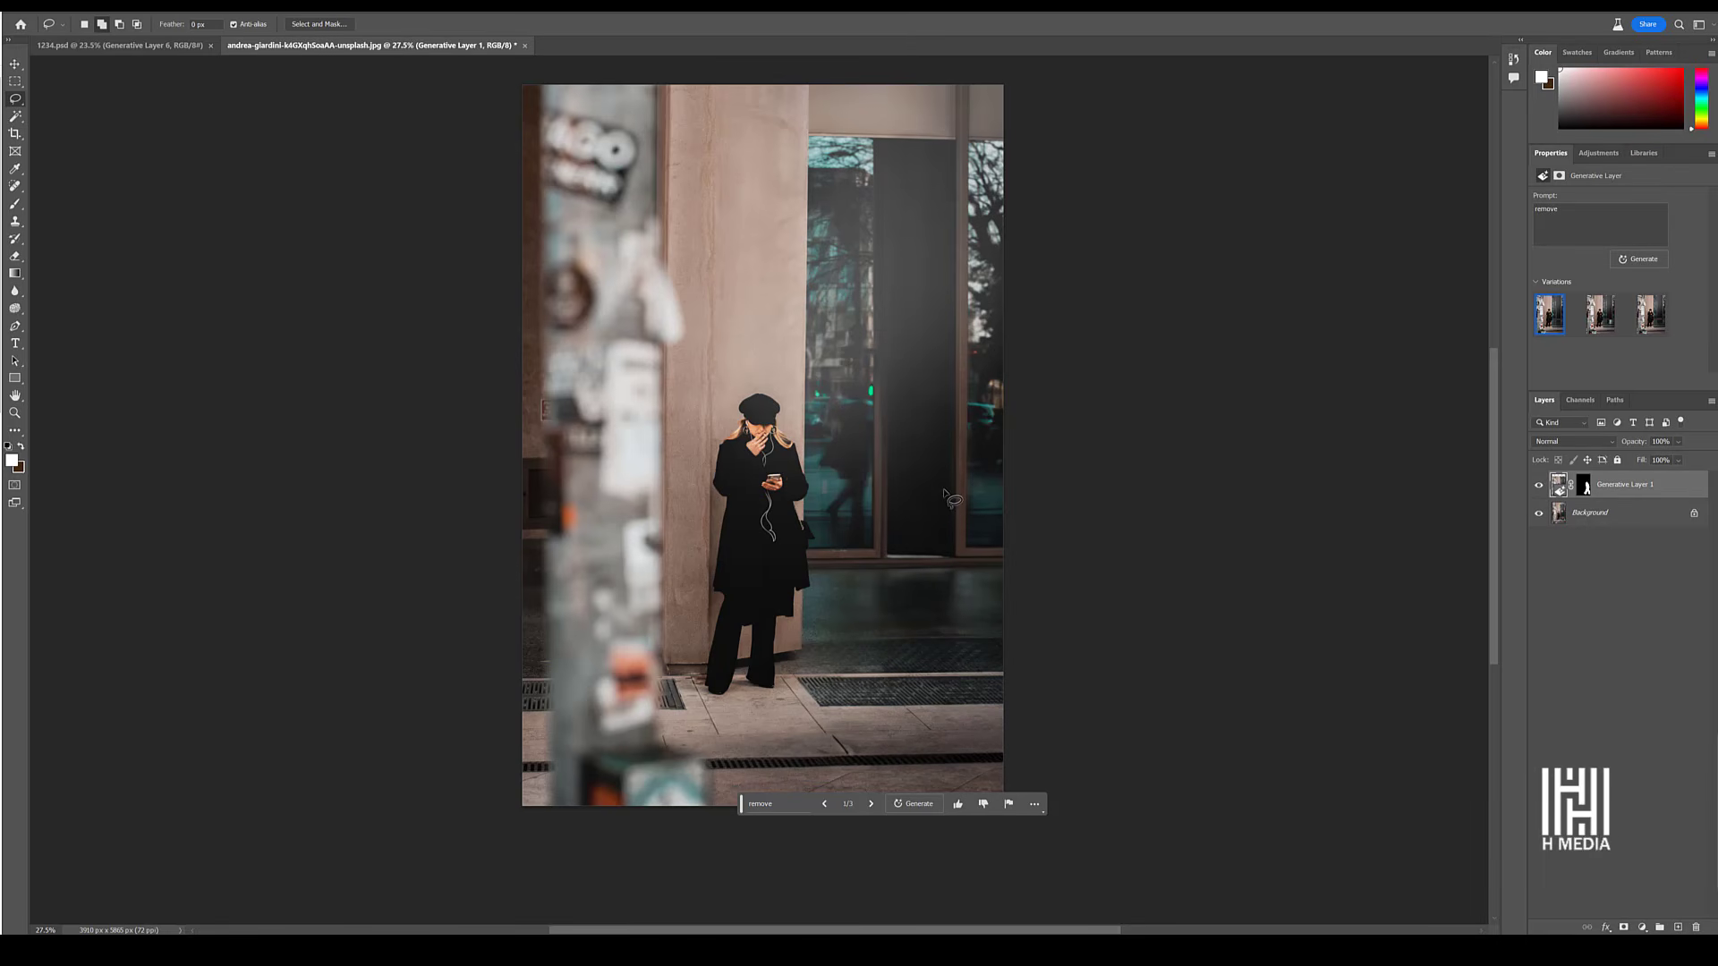
Compare the variations of the street scene without the man and choose the third one.
scroll(931, 796, up, 2)
click(861, 801)
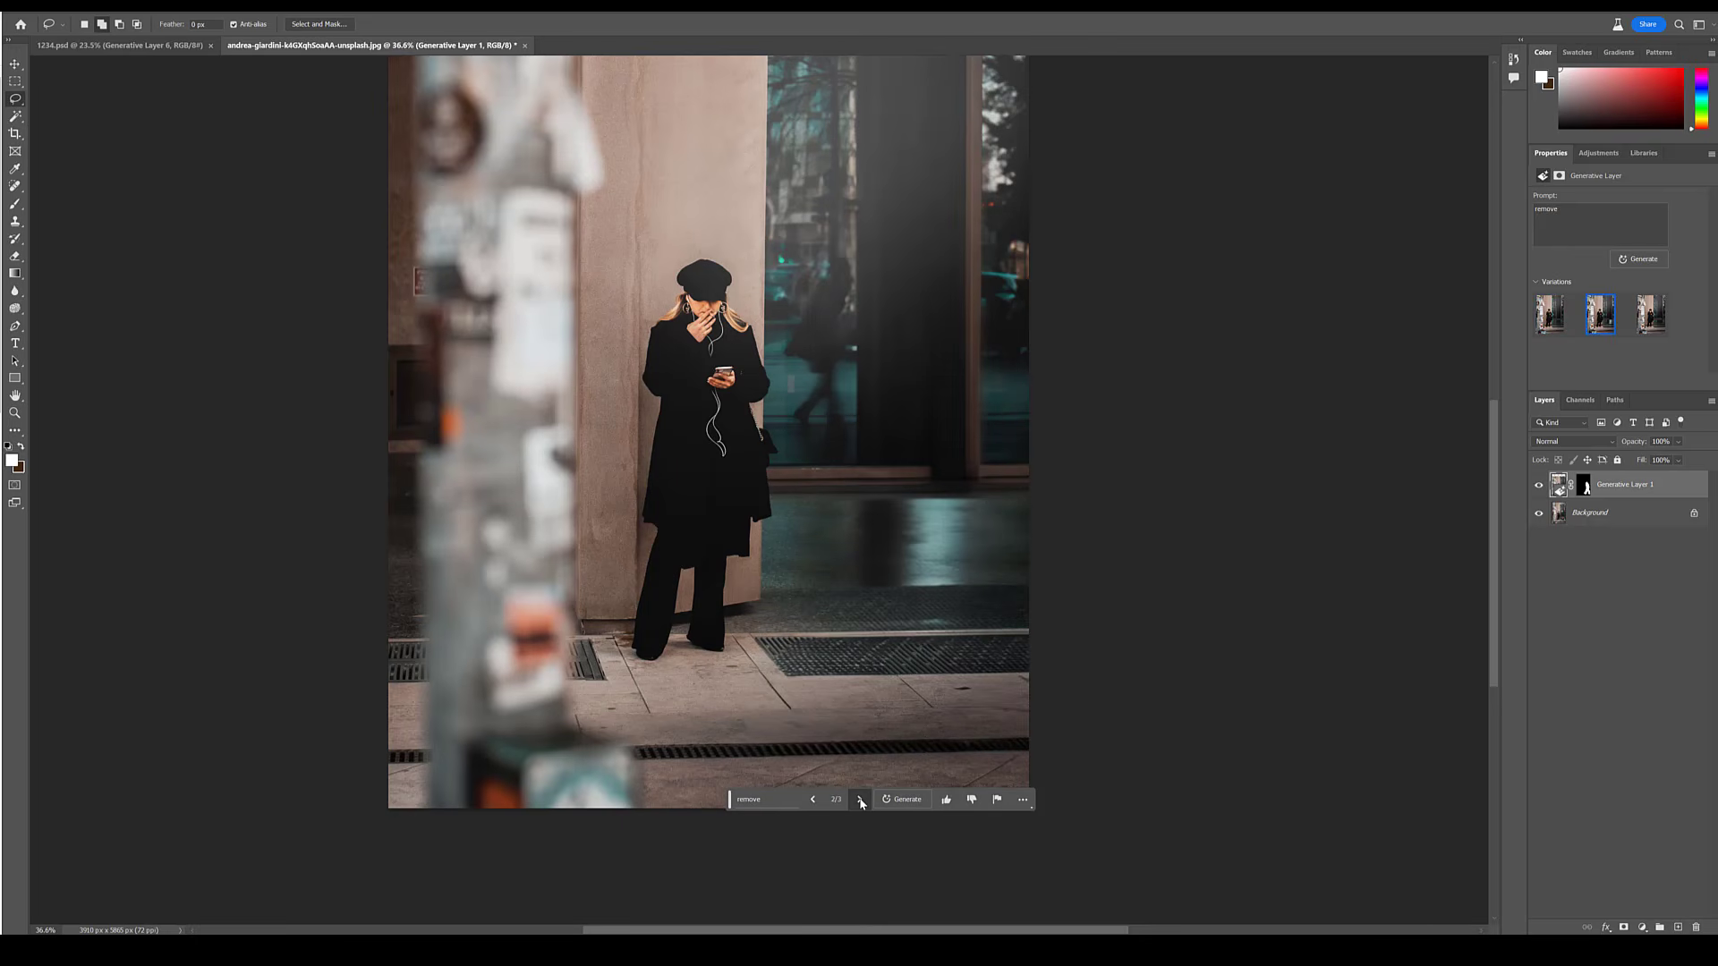
click(861, 801)
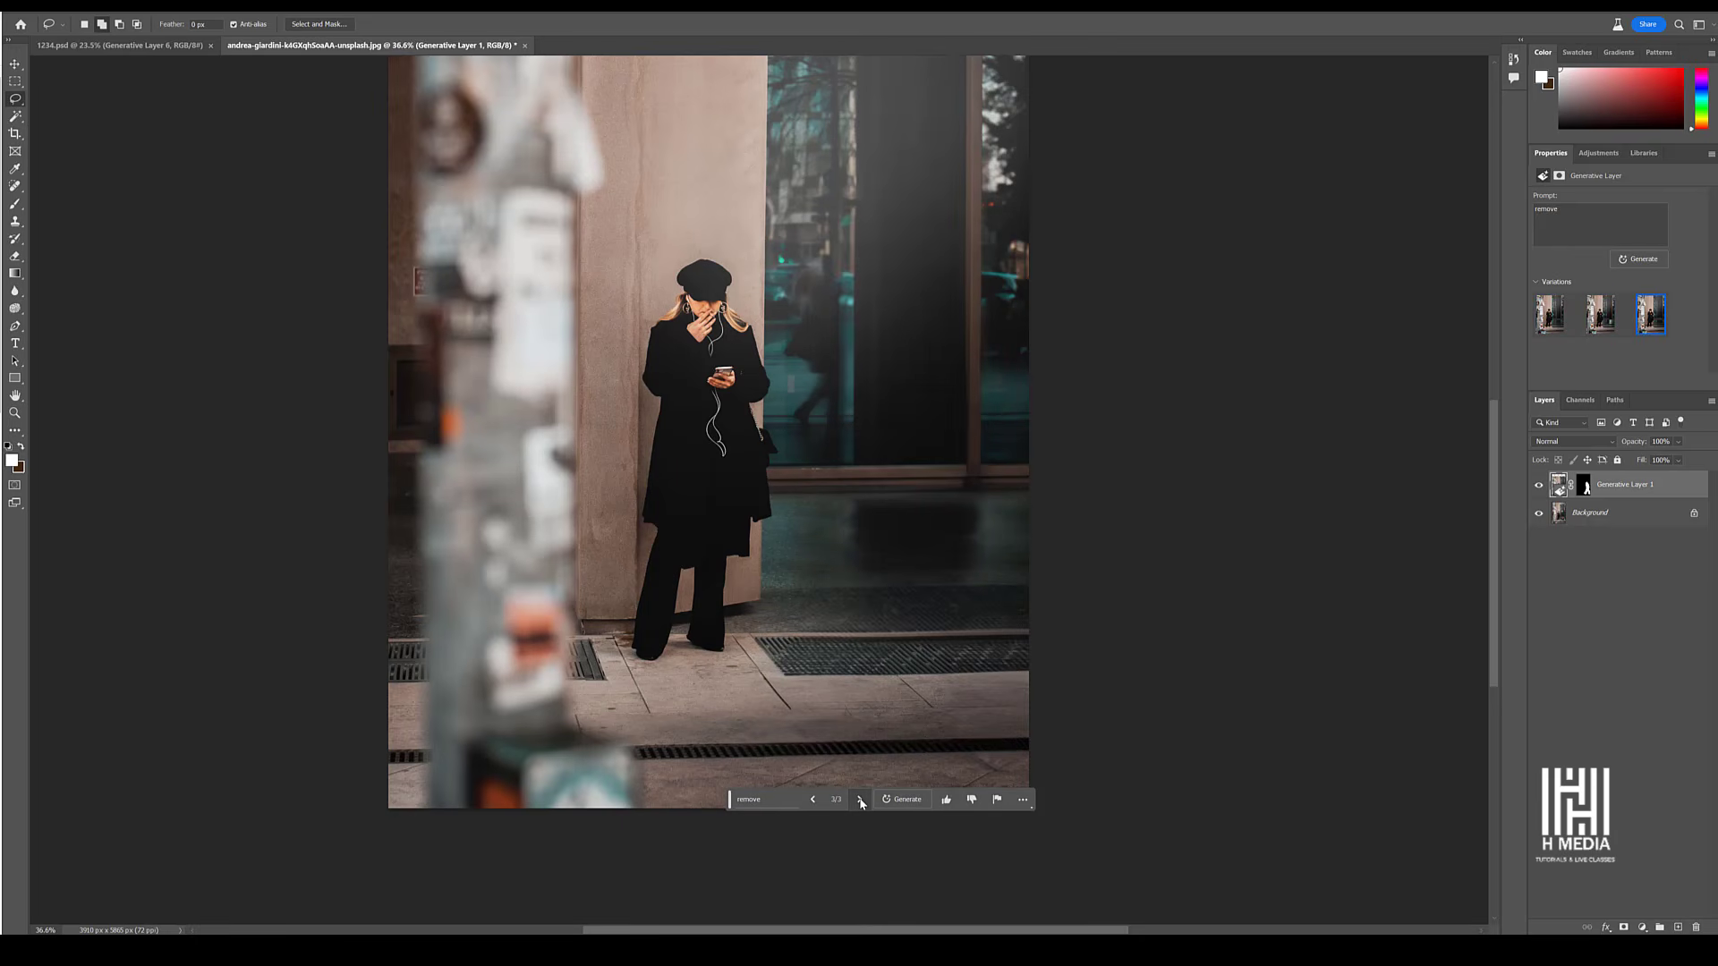
scroll(964, 622, down, 3)
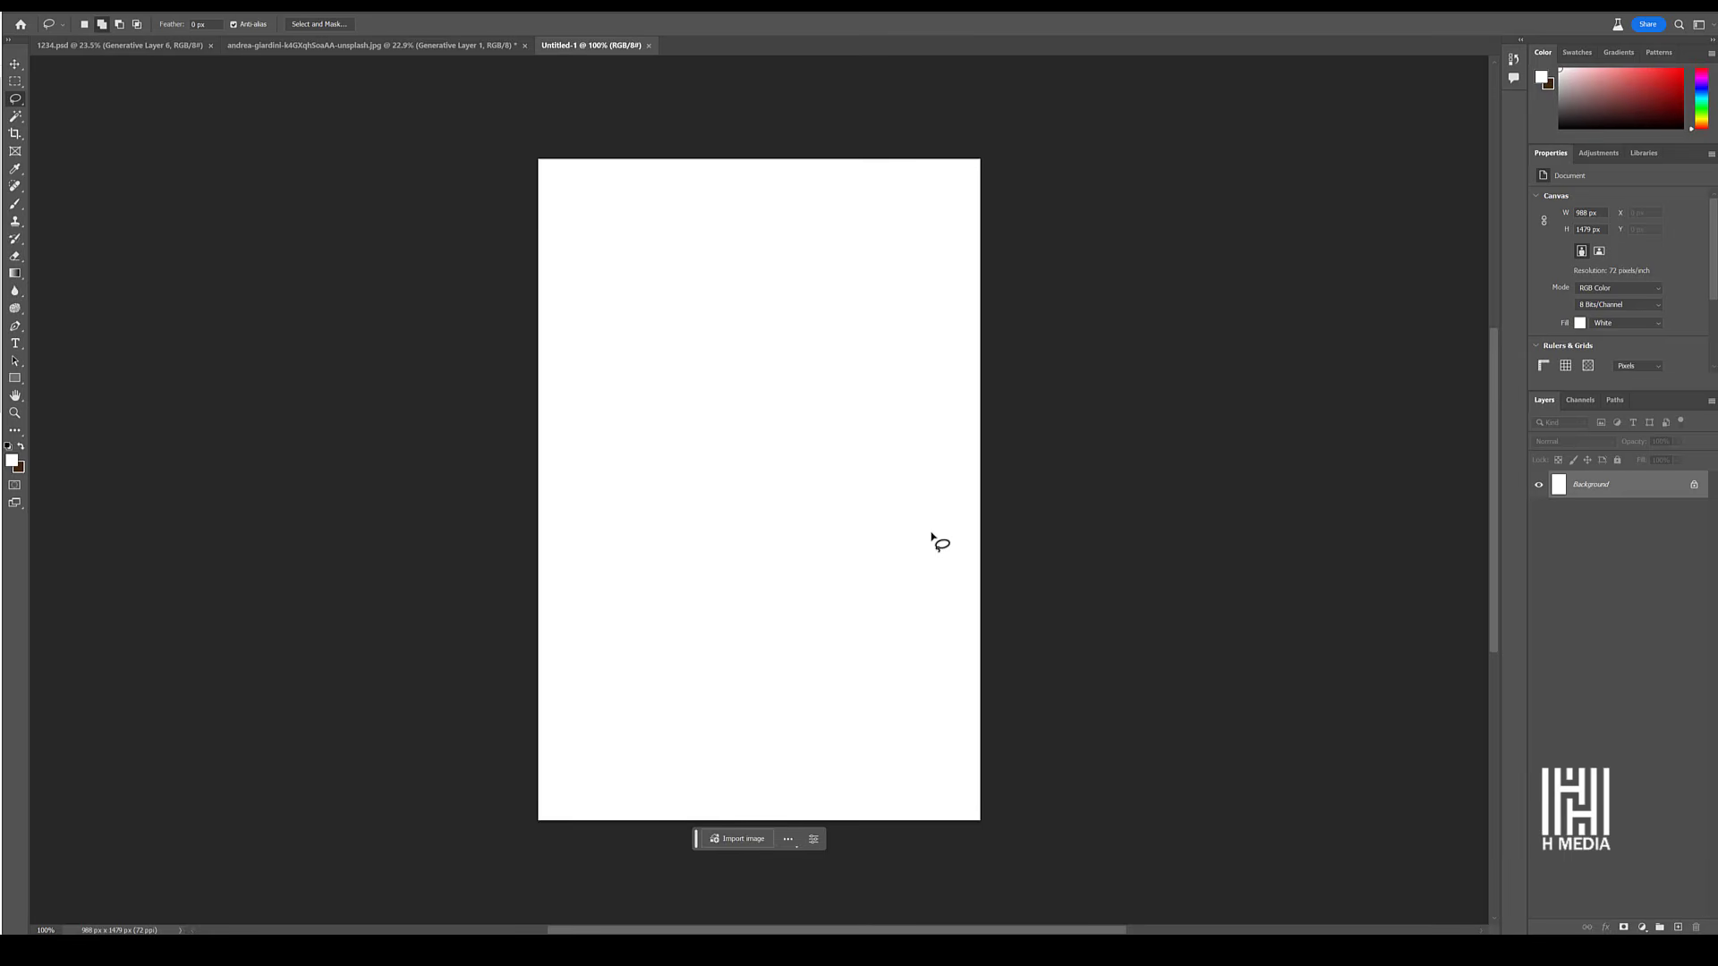
Select the entire blank white canvas, run Generative Fill with the prompt "Living room", and choose the third variation.
key(ctrl+a)
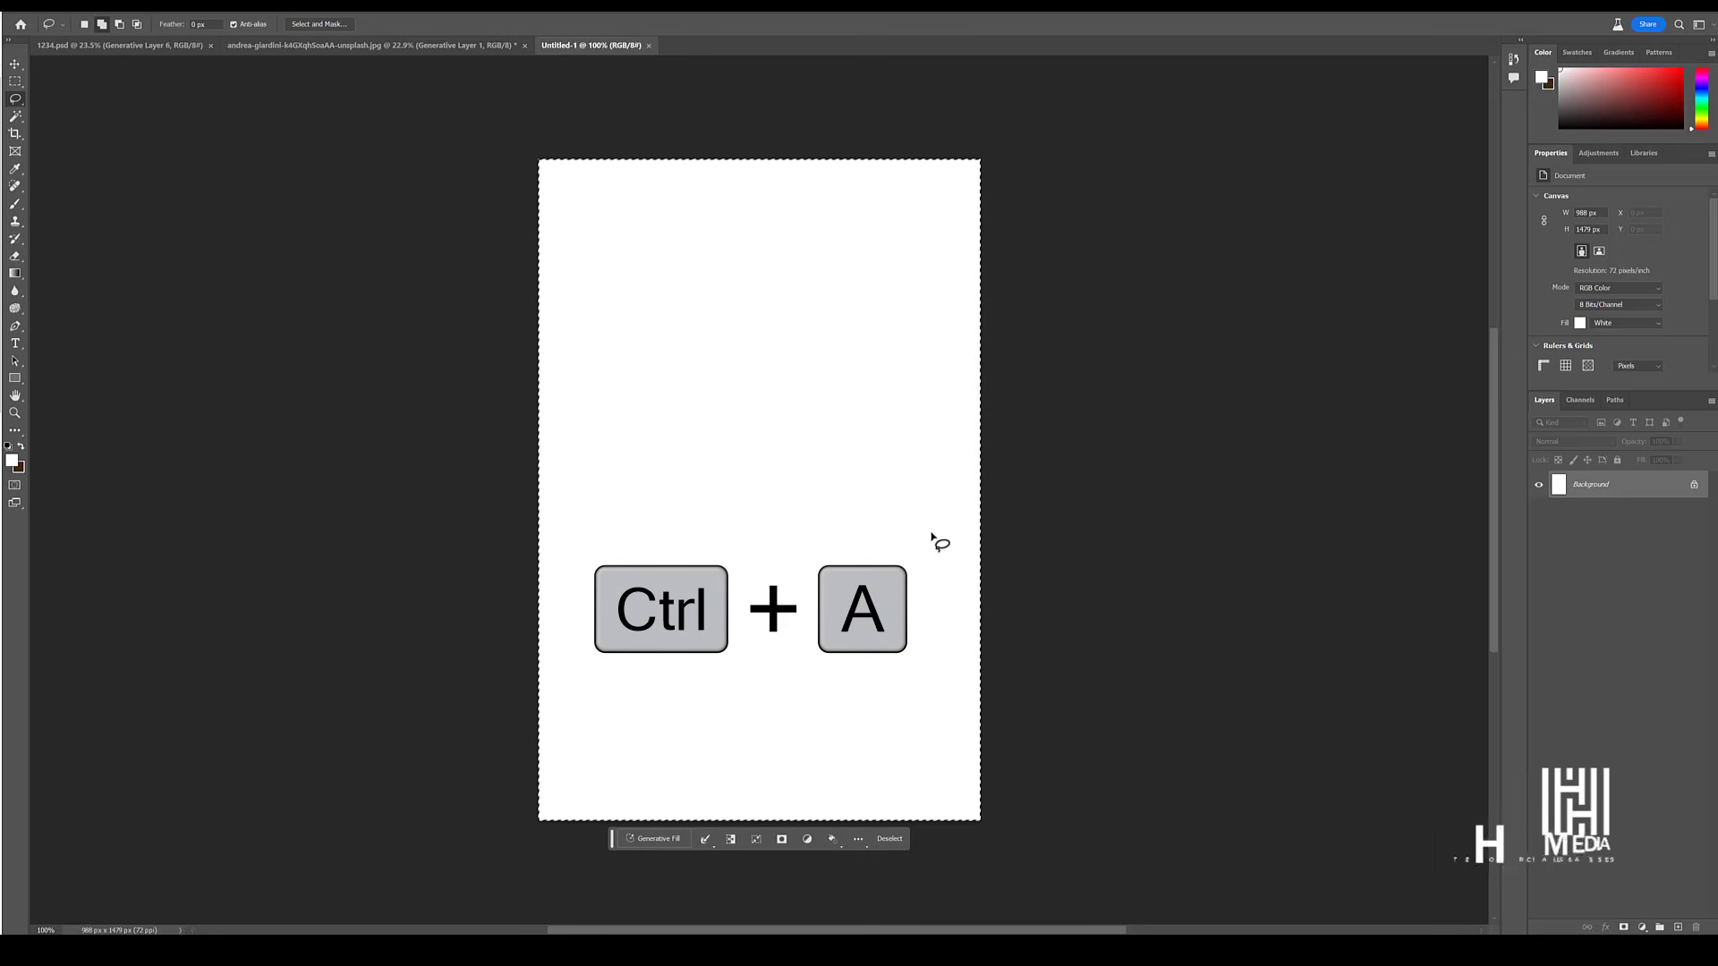
click(666, 838)
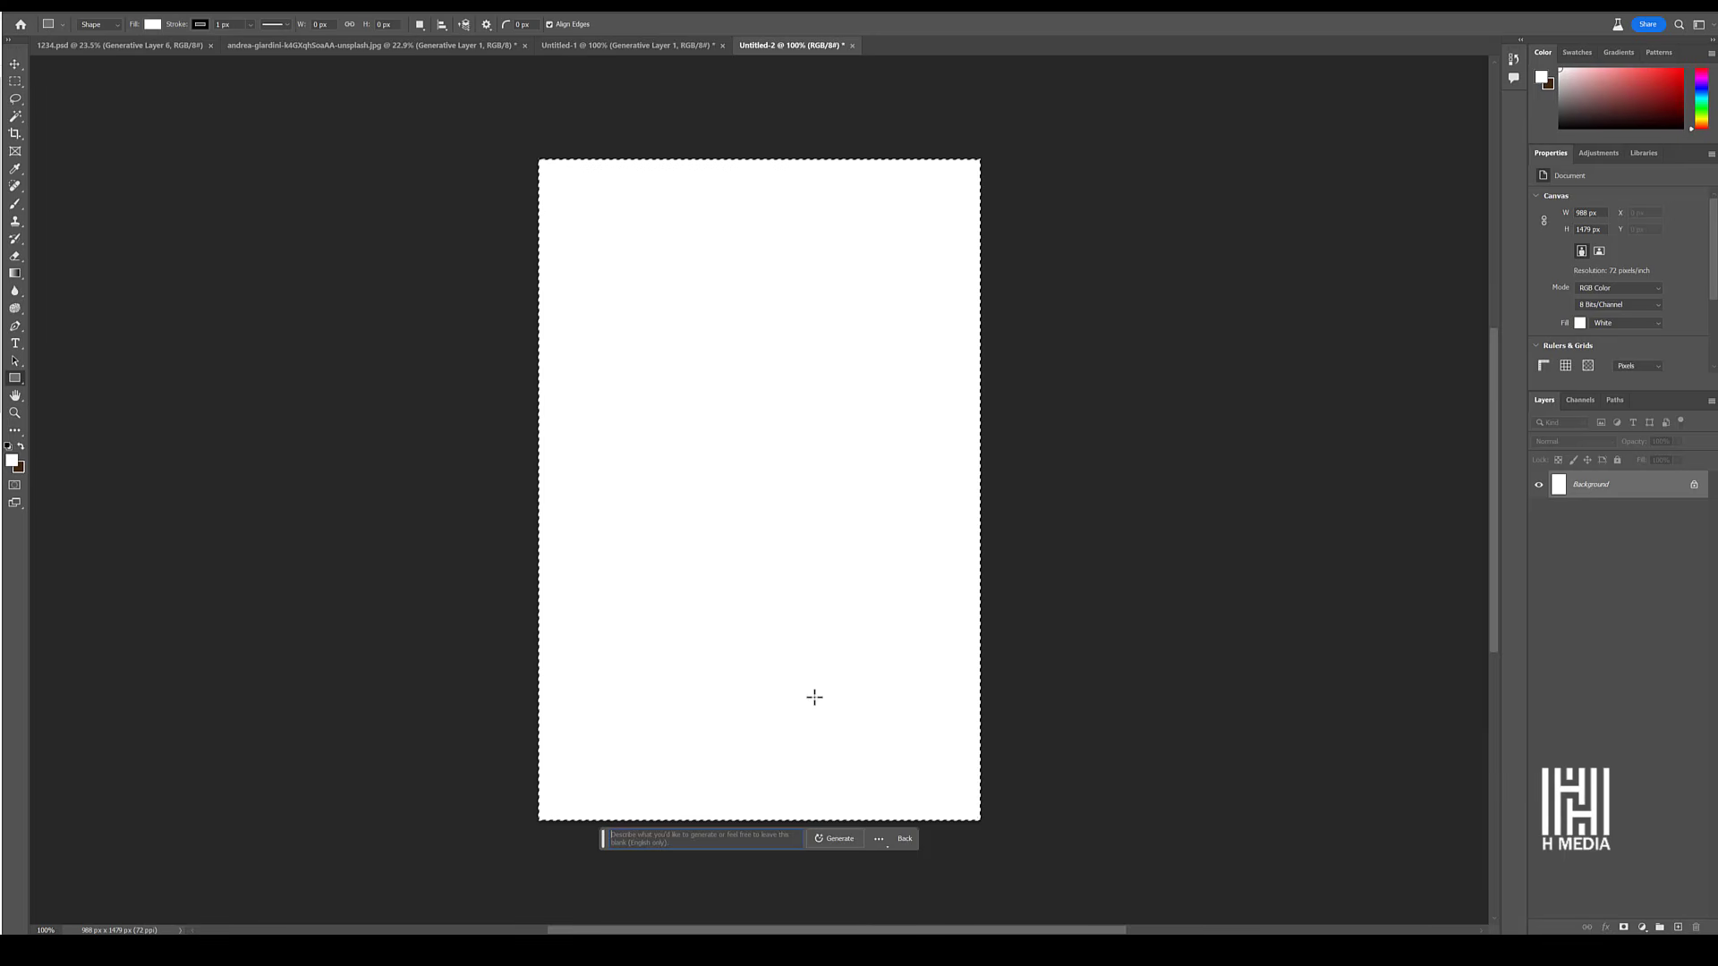
text(Living room)
click(842, 844)
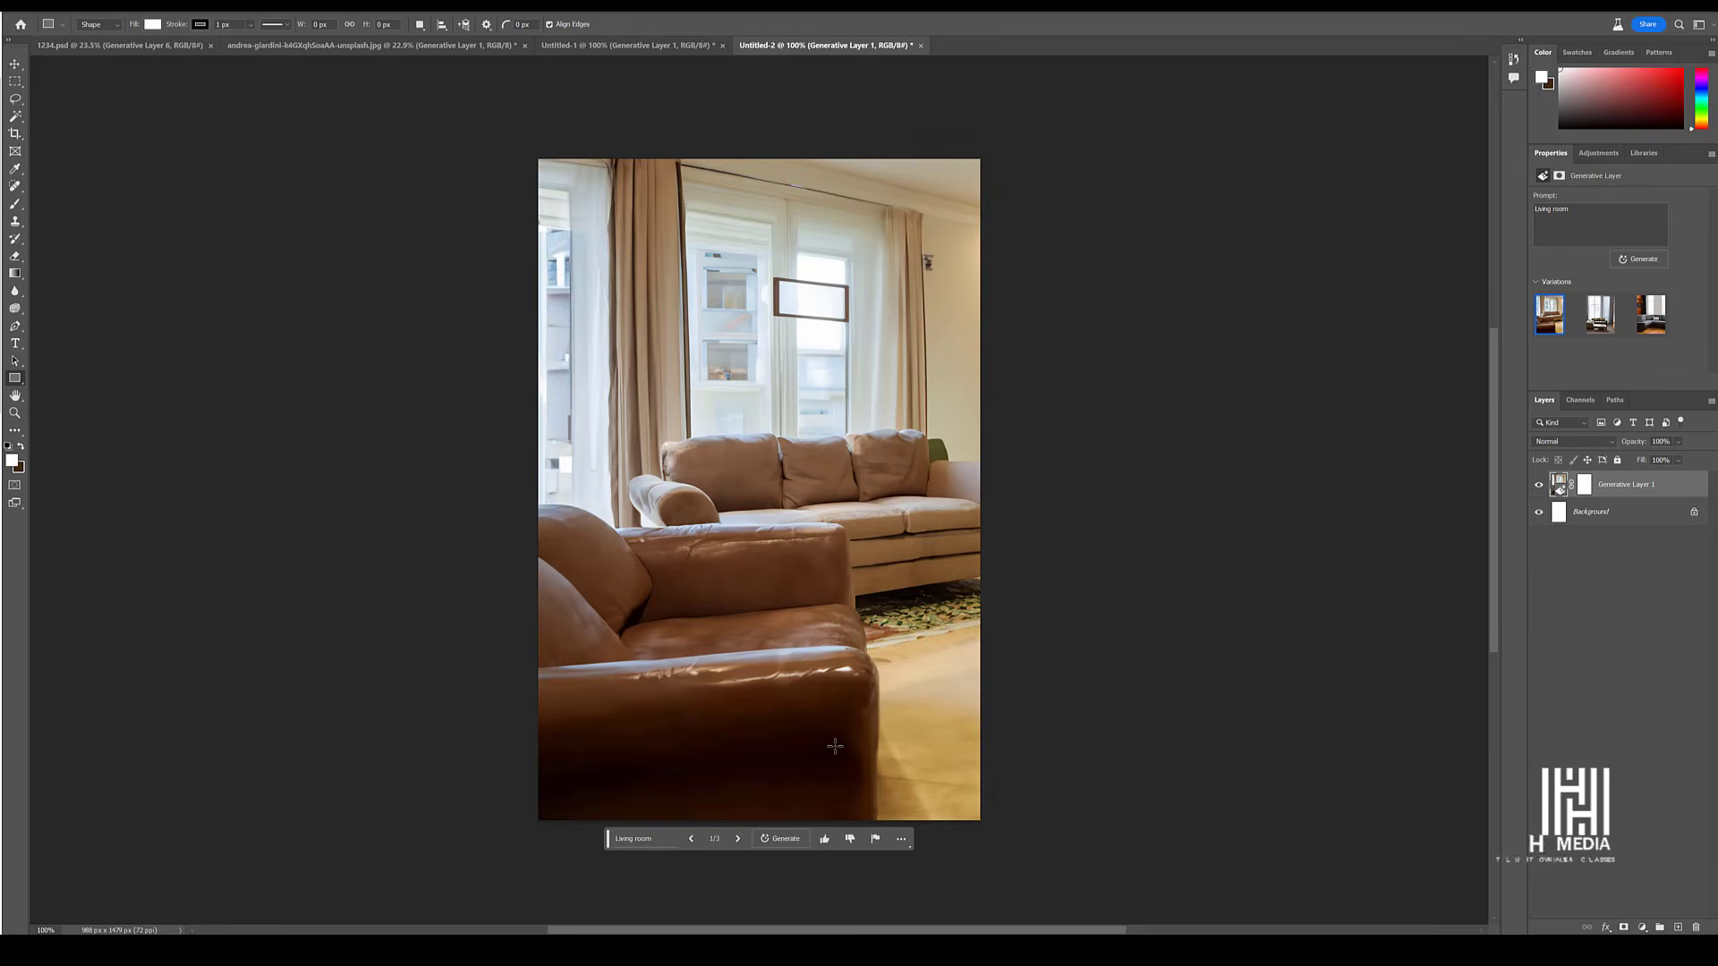
click(738, 839)
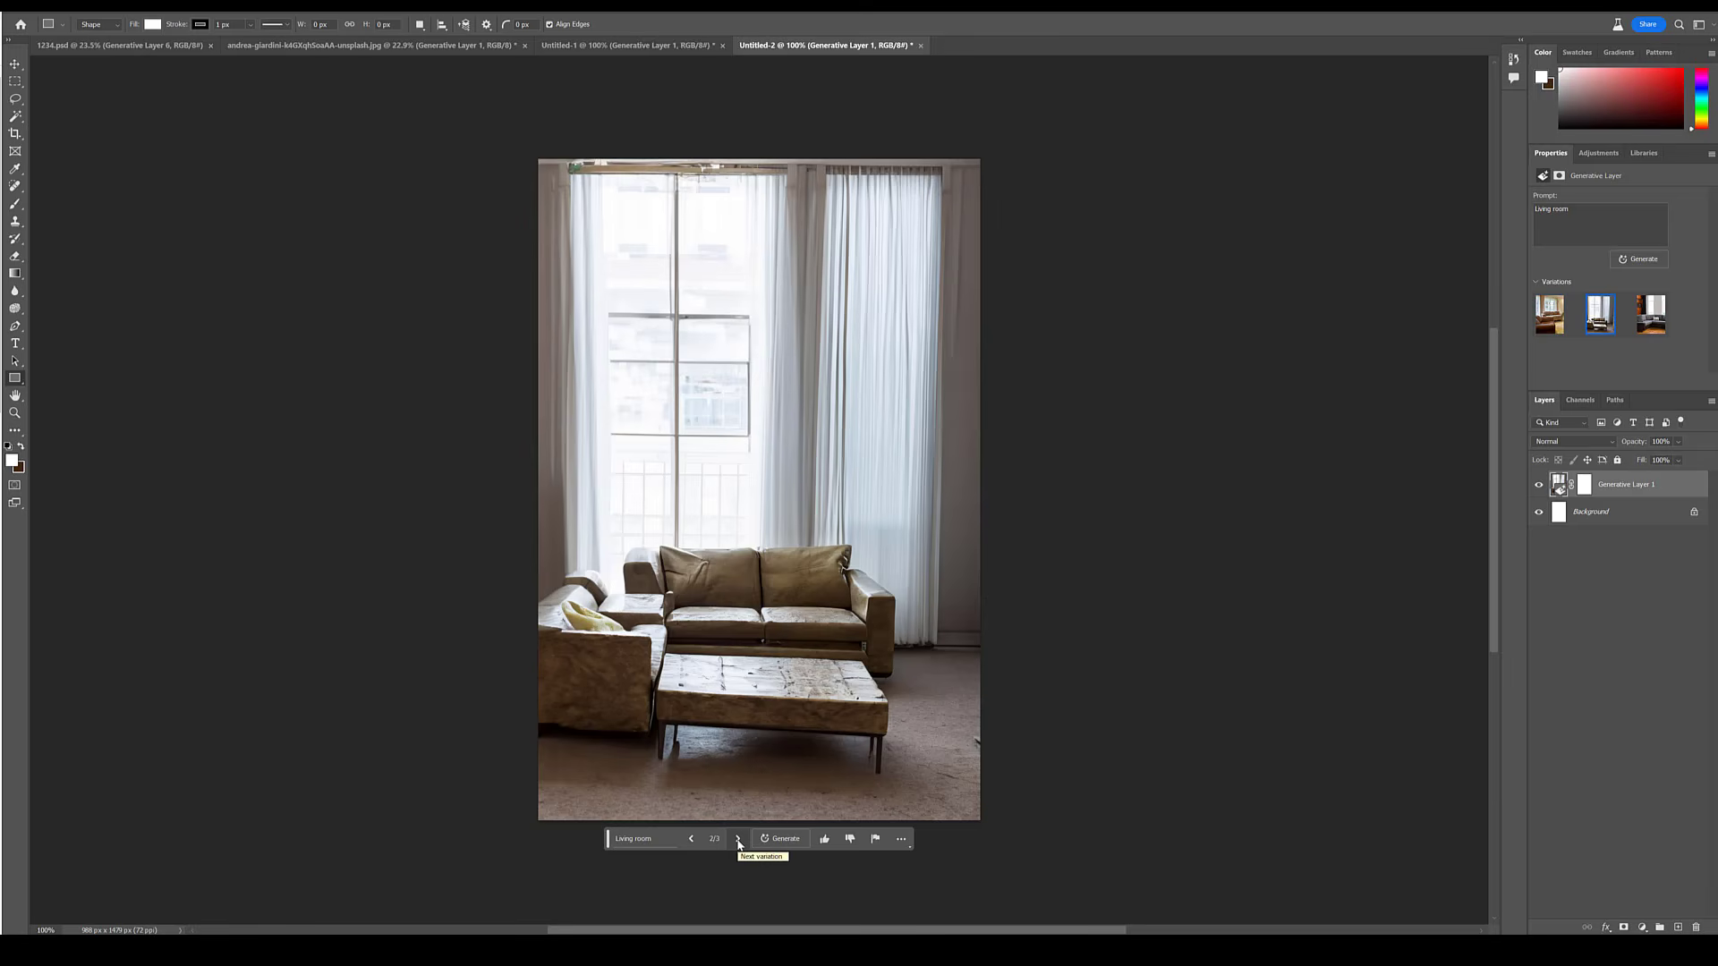
click(738, 841)
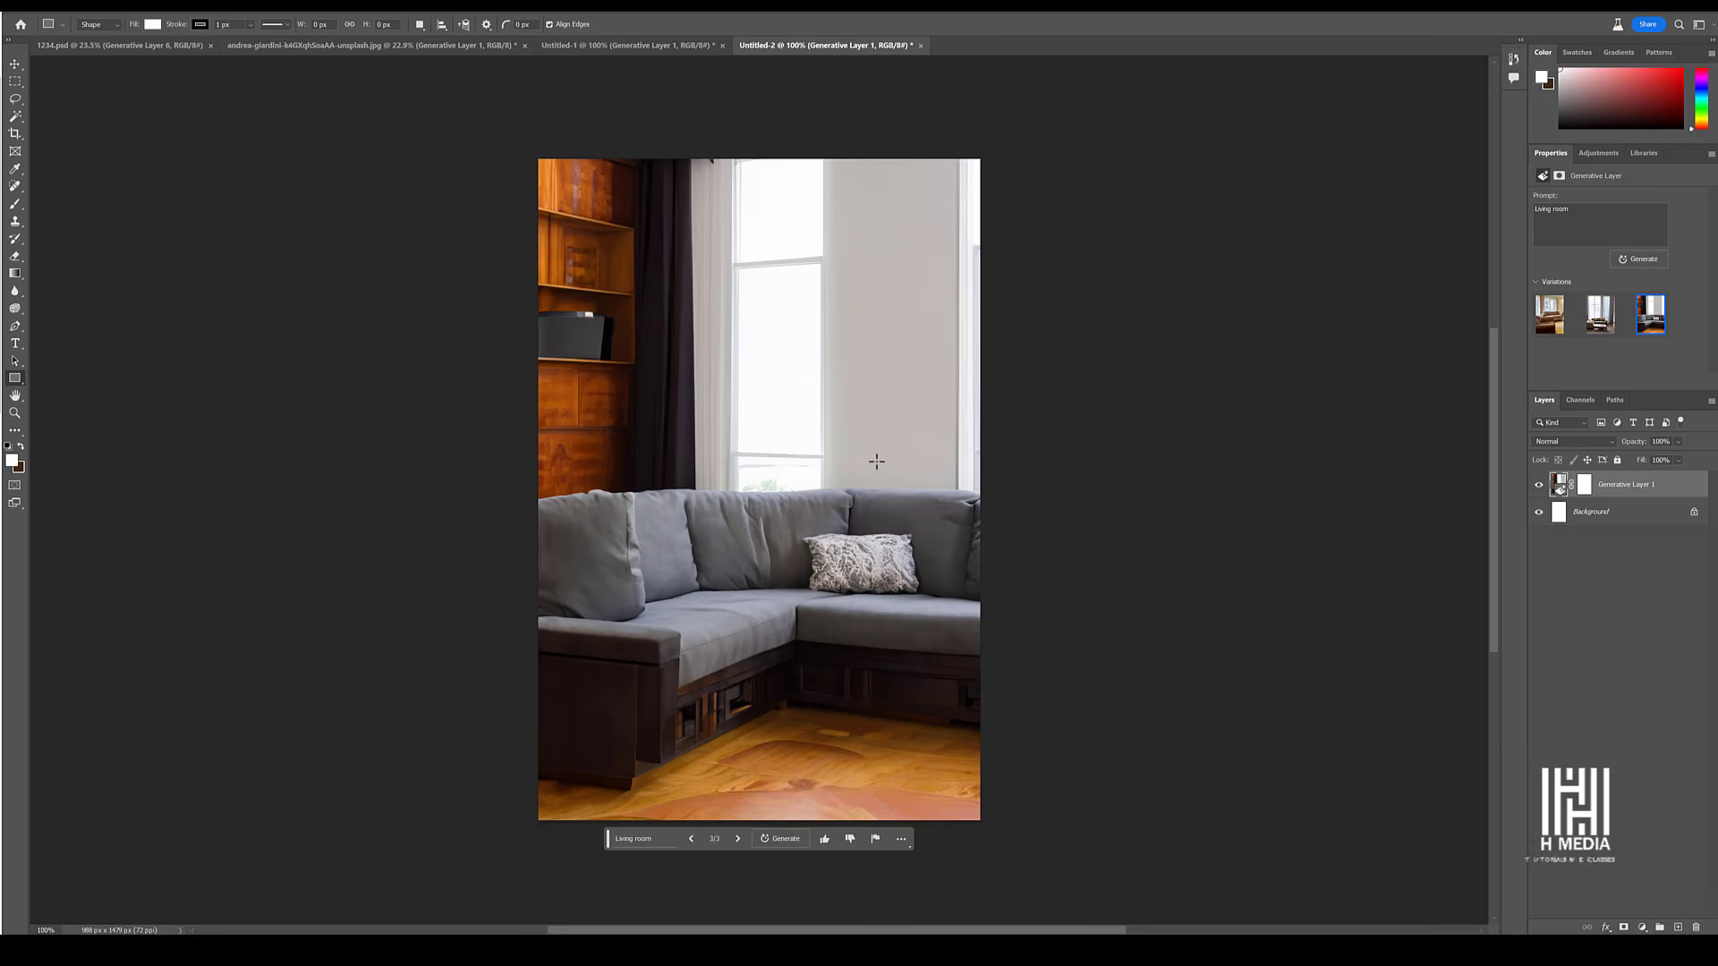
Extend the living room canvas to the right with the Crop tool, to a width of about 2190 px.
key(c)
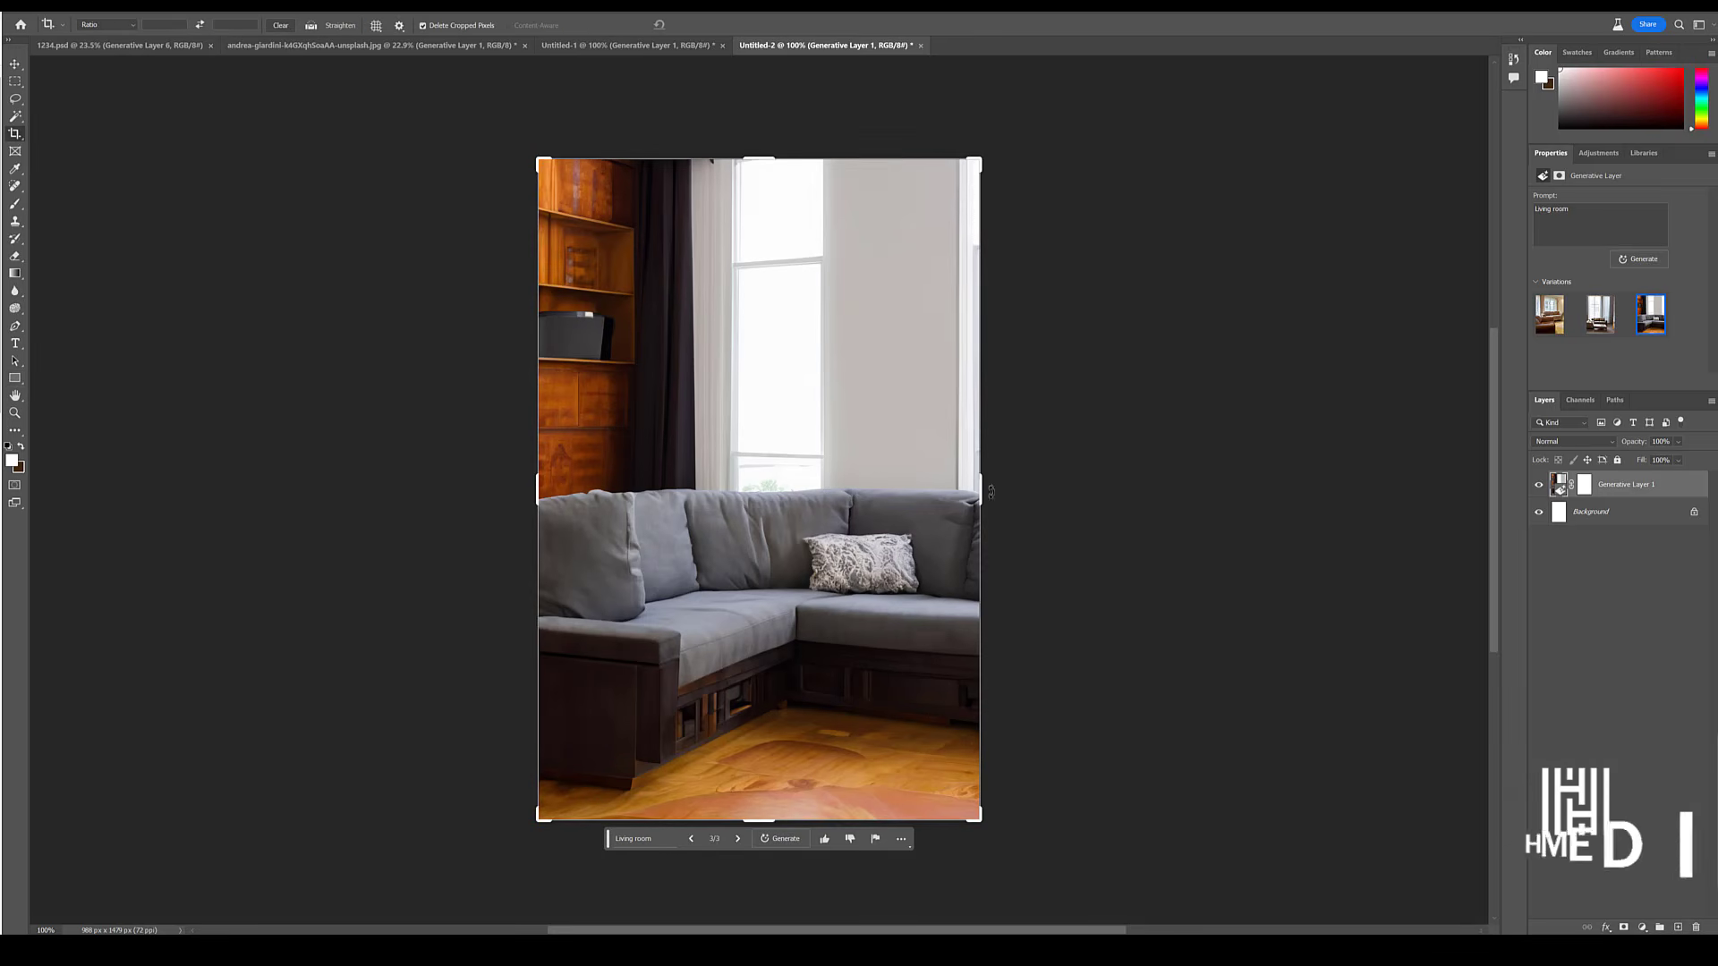
drag(980, 492, 1262, 504)
key(Return)
Select the empty brown canvas area beside the living room and run Generative Fill on it without a prompt.
key(m)
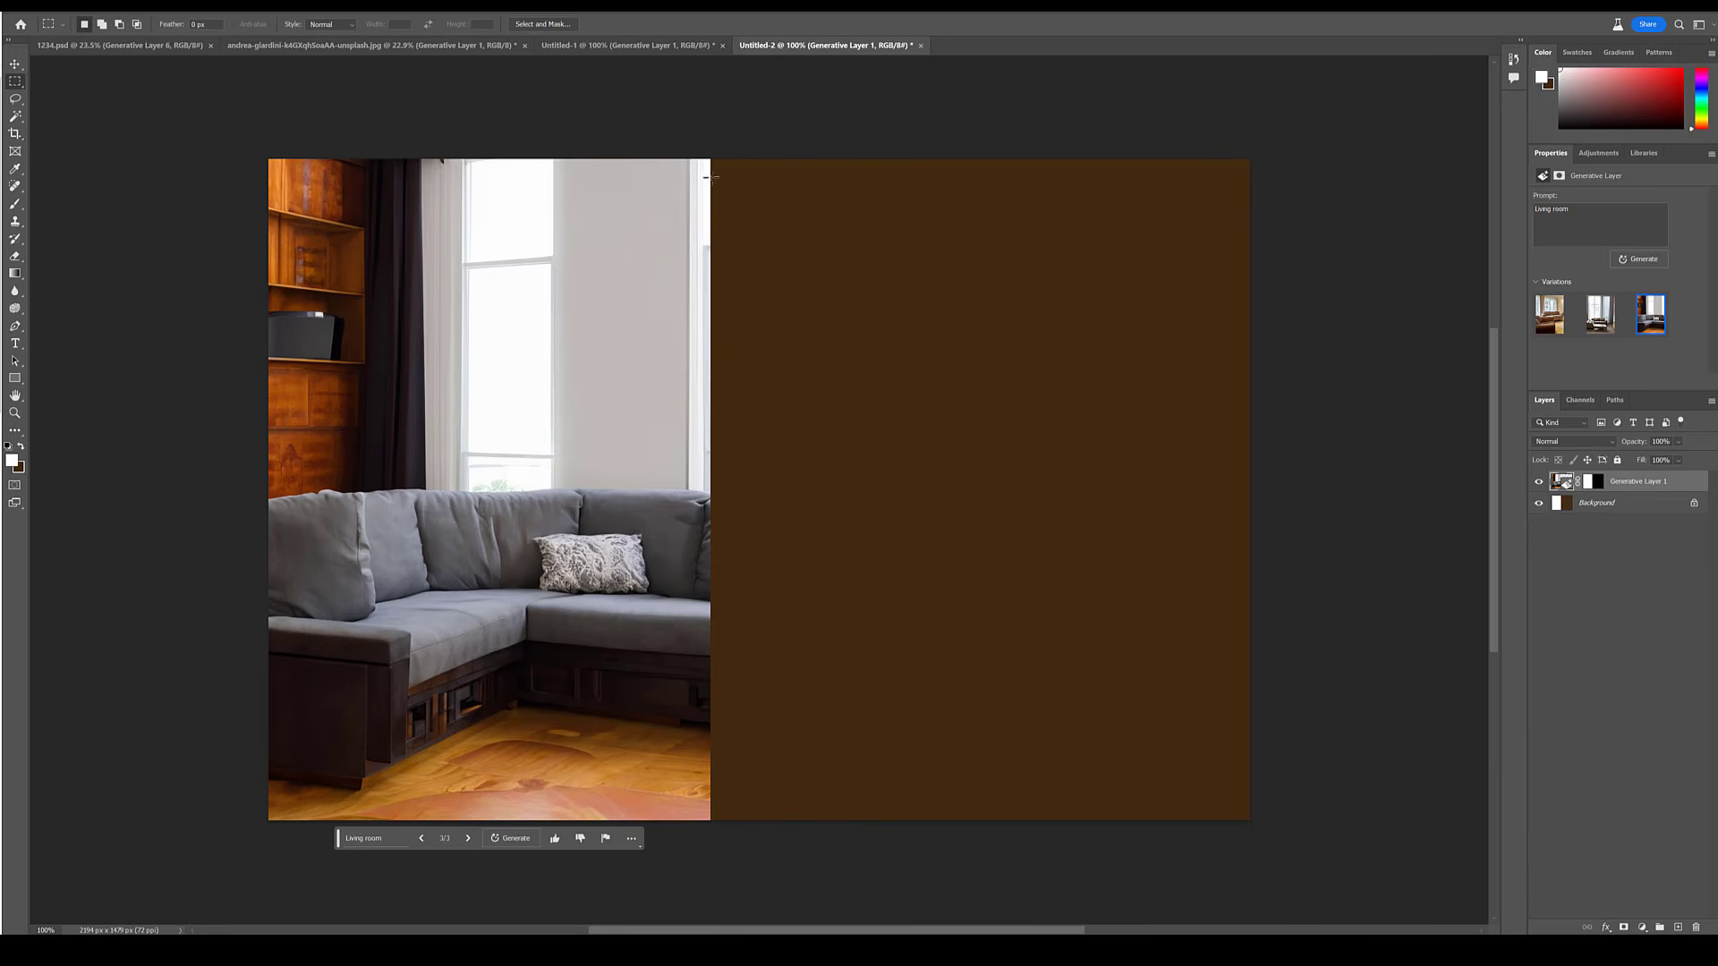
drag(710, 158, 1369, 843)
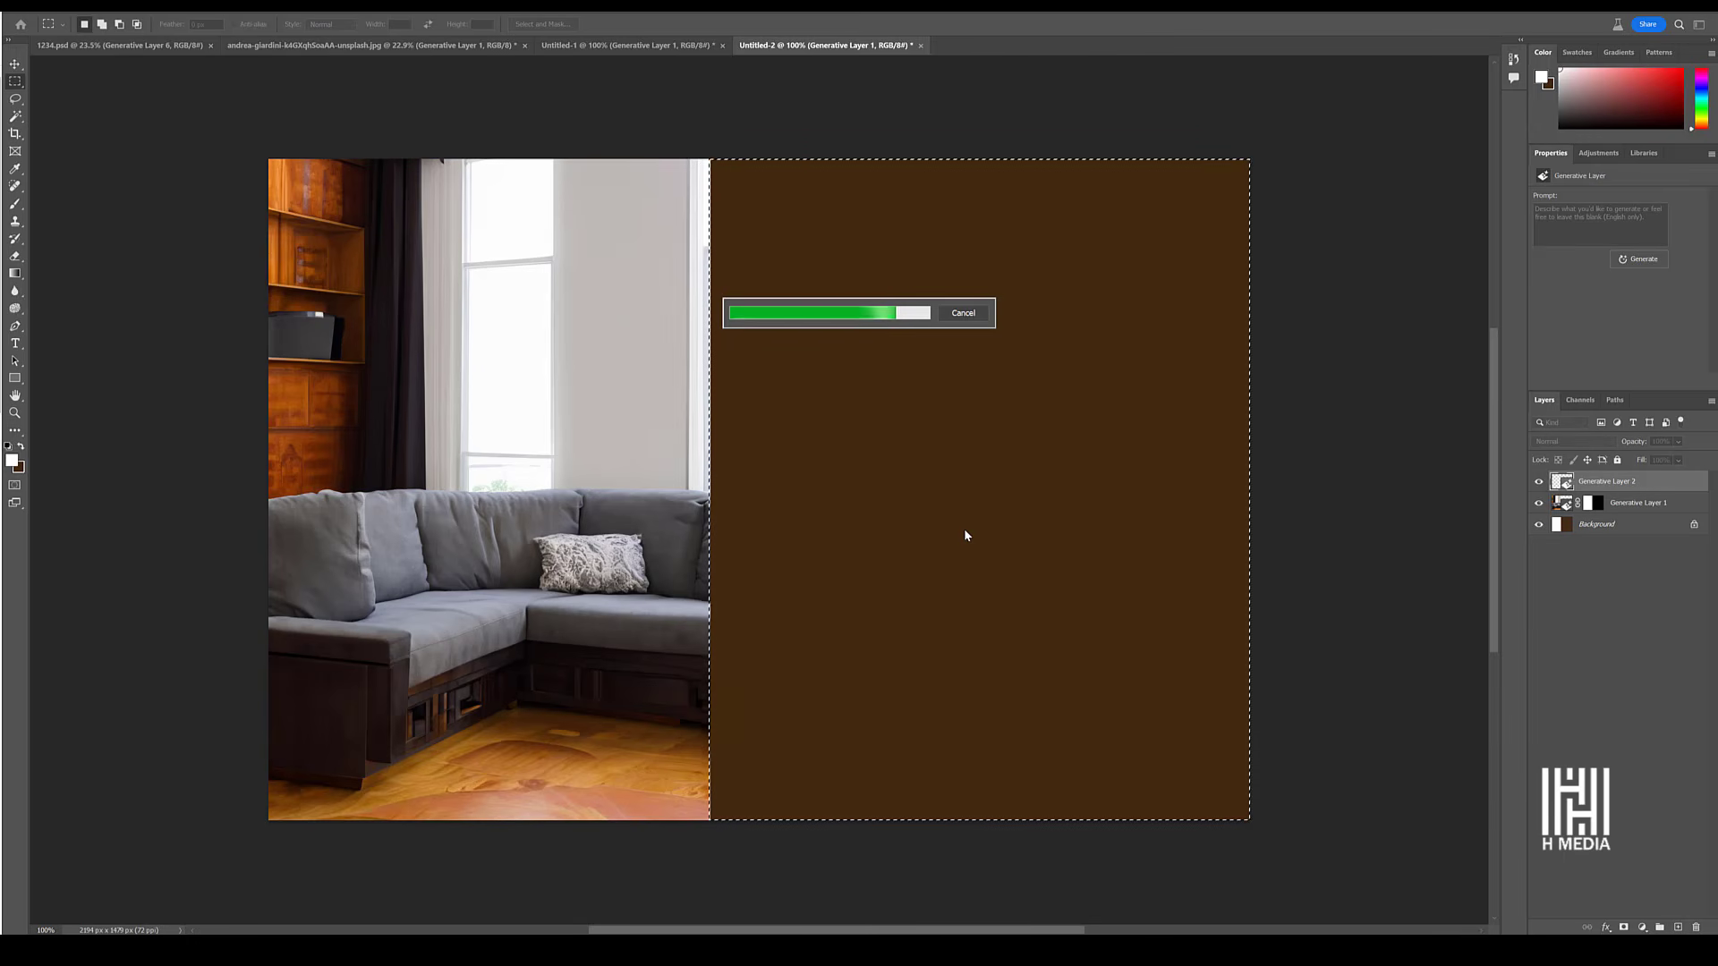
click(739, 839)
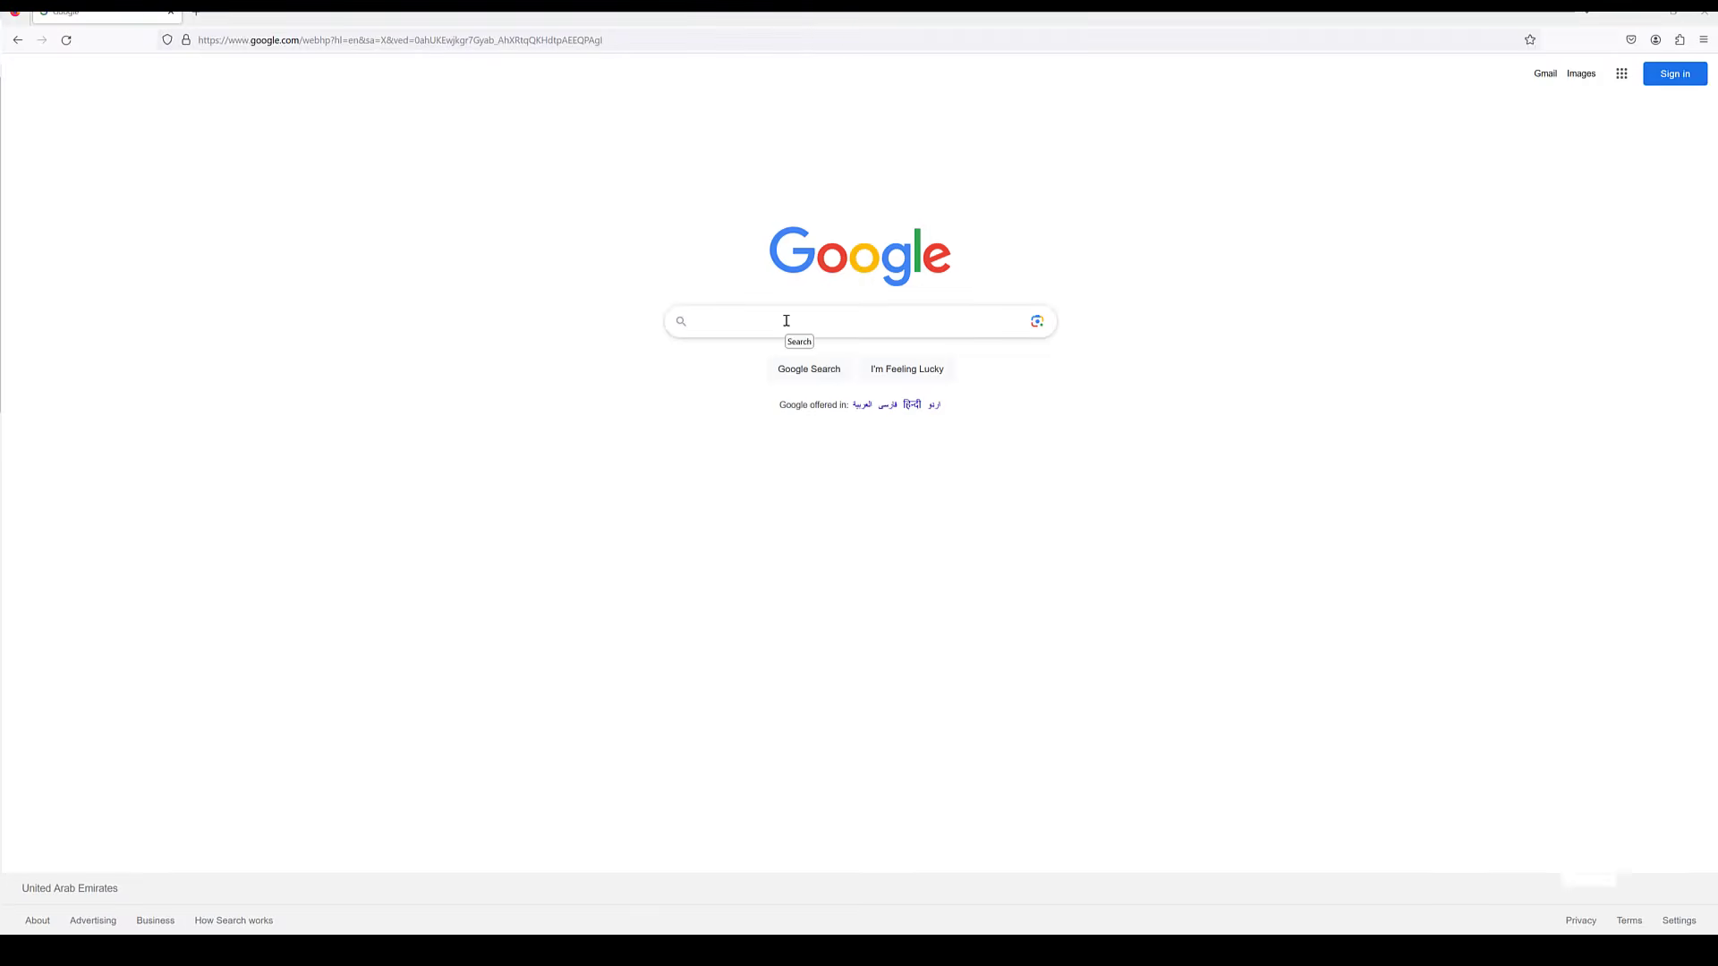
Switch to the web browser and search Google for "adobe".
click(786, 320)
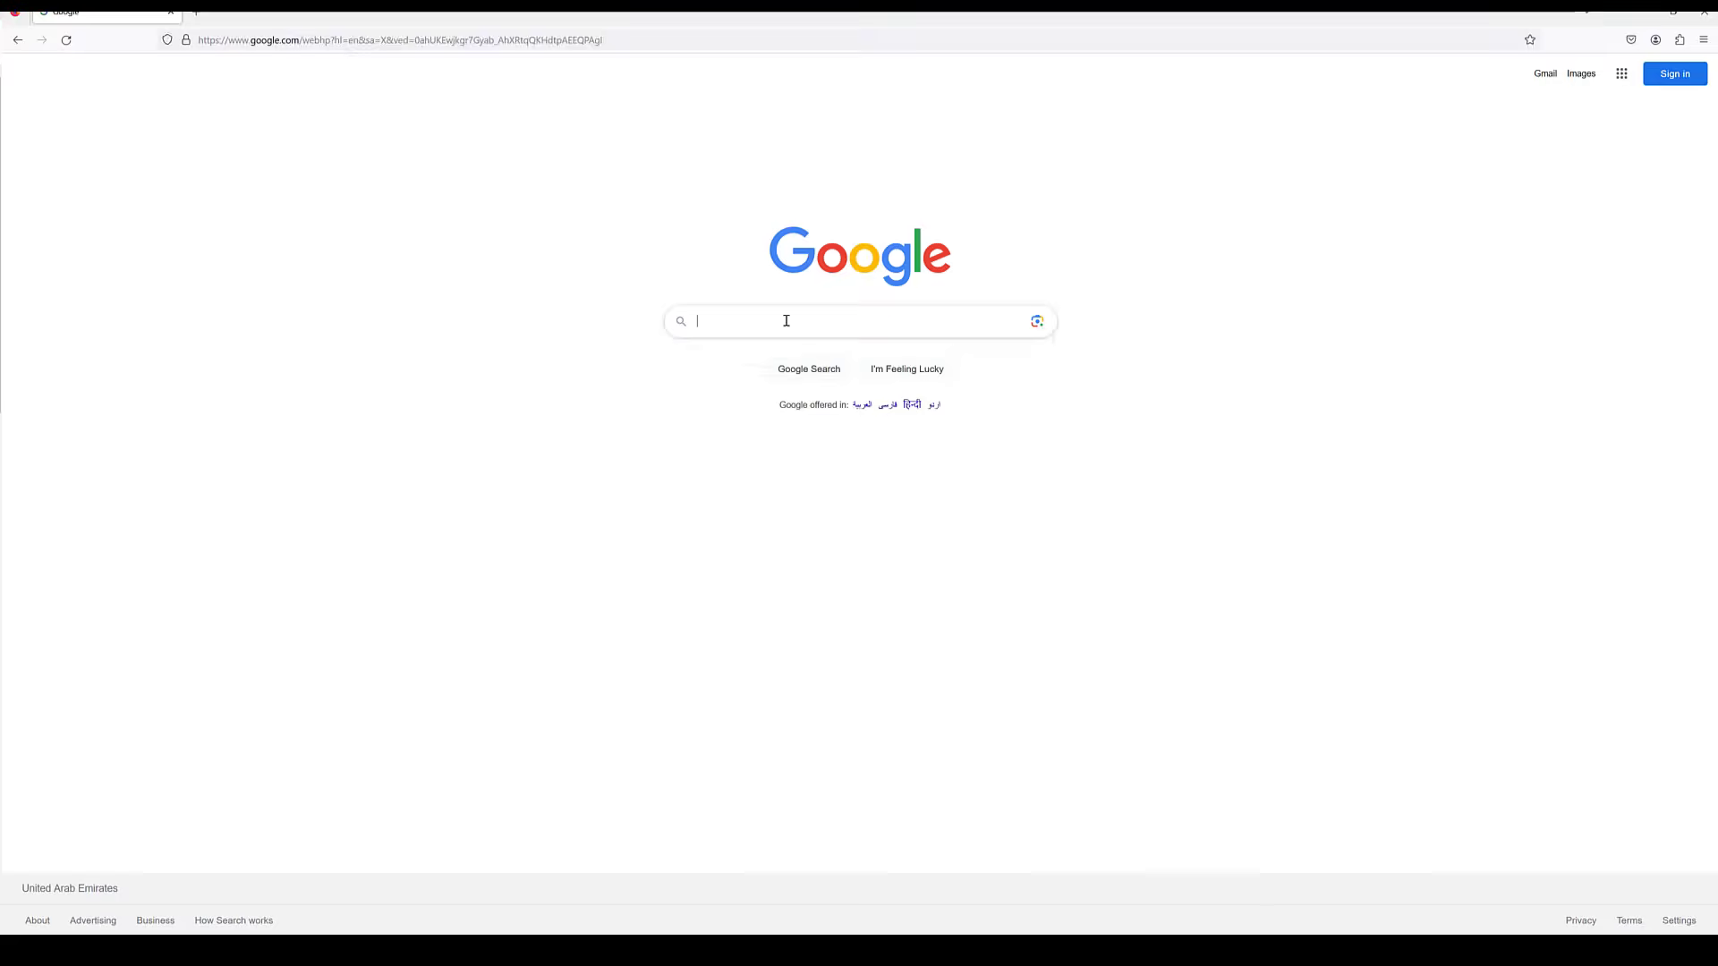
click(1271, 370)
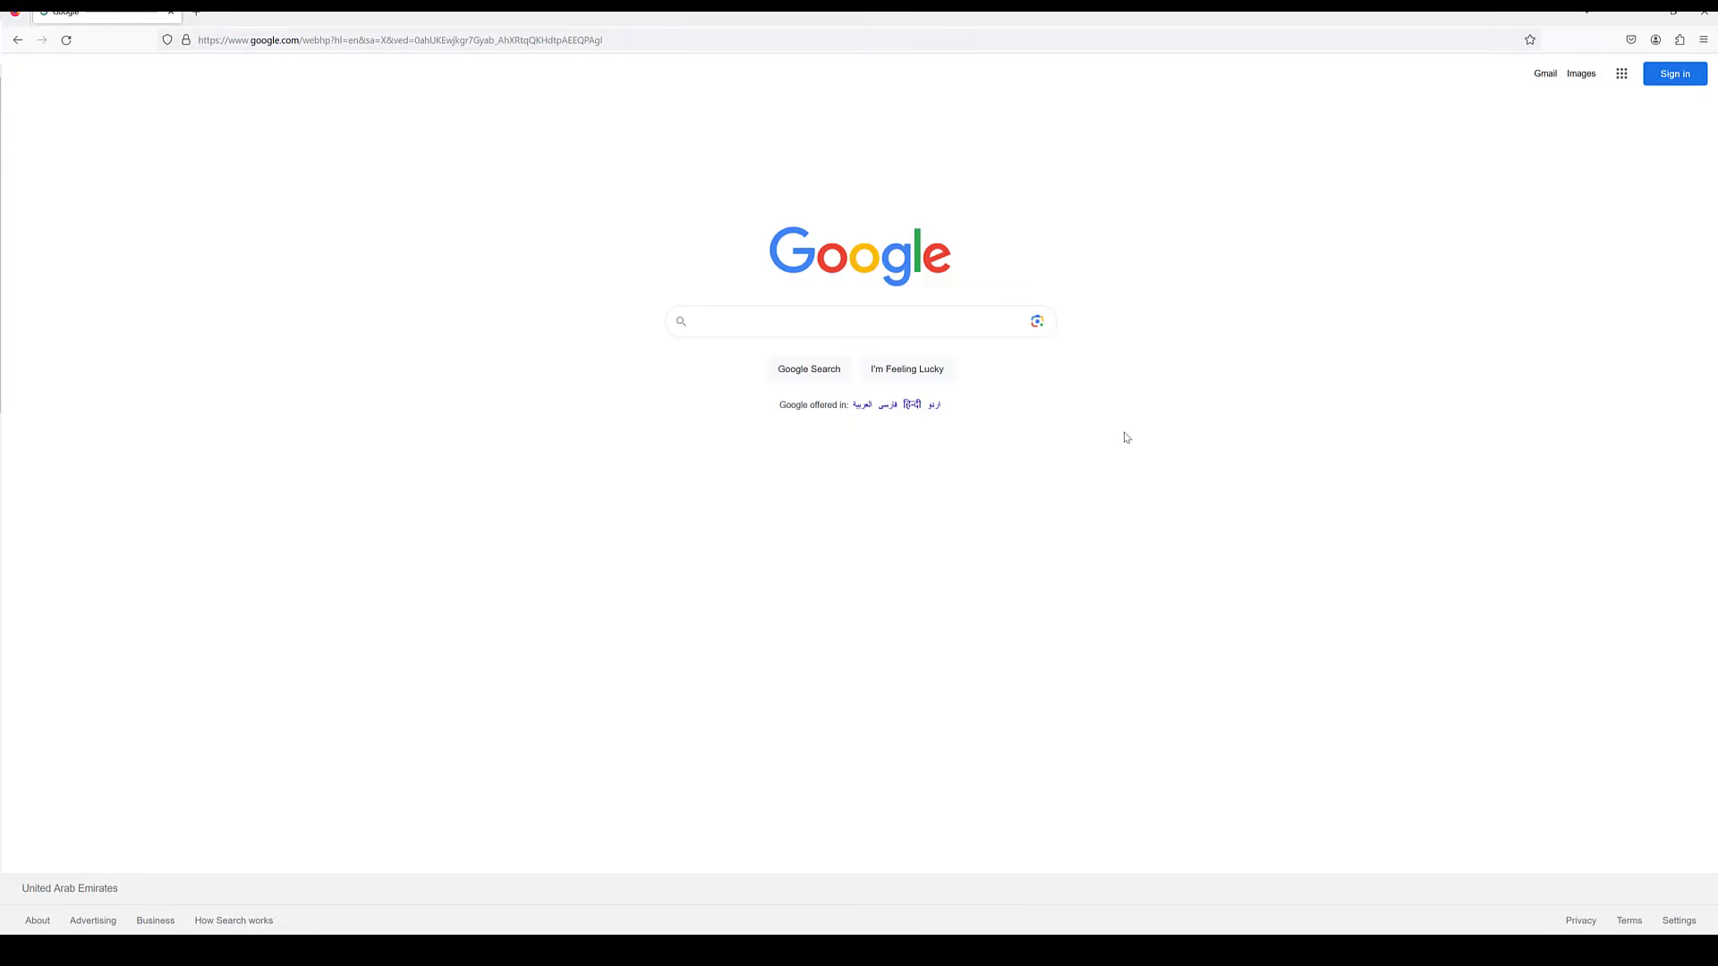
click(922, 324)
text(adobe)
key(Return)
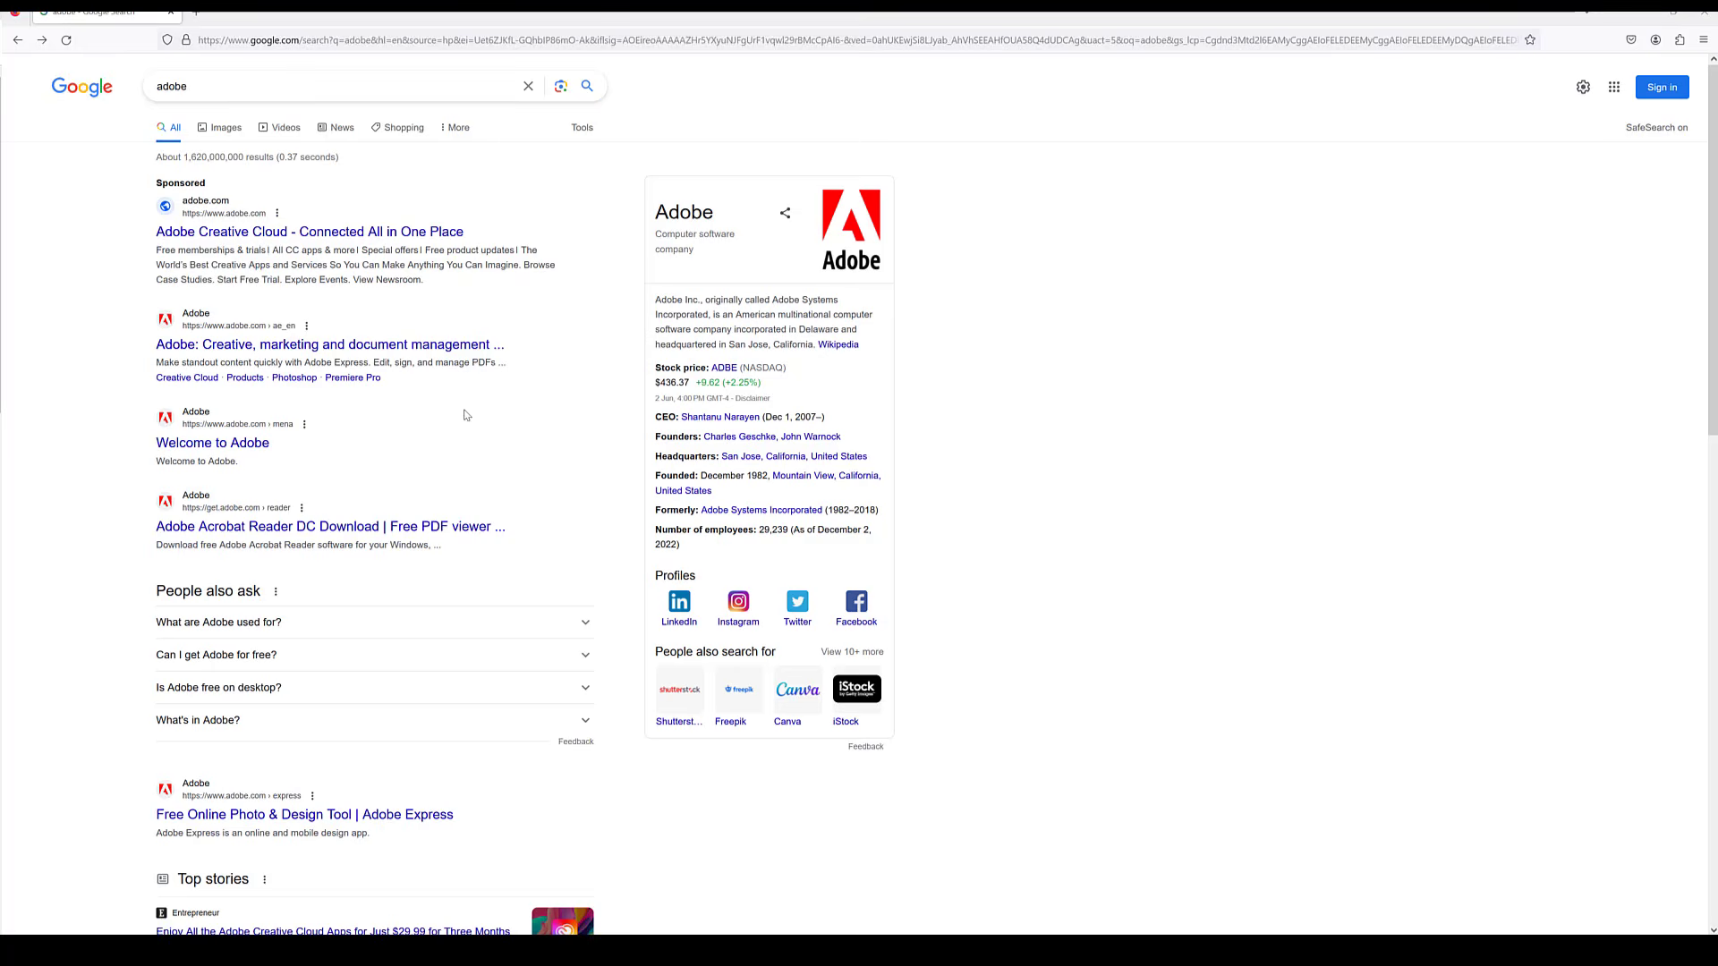
Open the Adobe Creative Cloud search result and choose the United Arab Emirates - English version of the site.
click(266, 236)
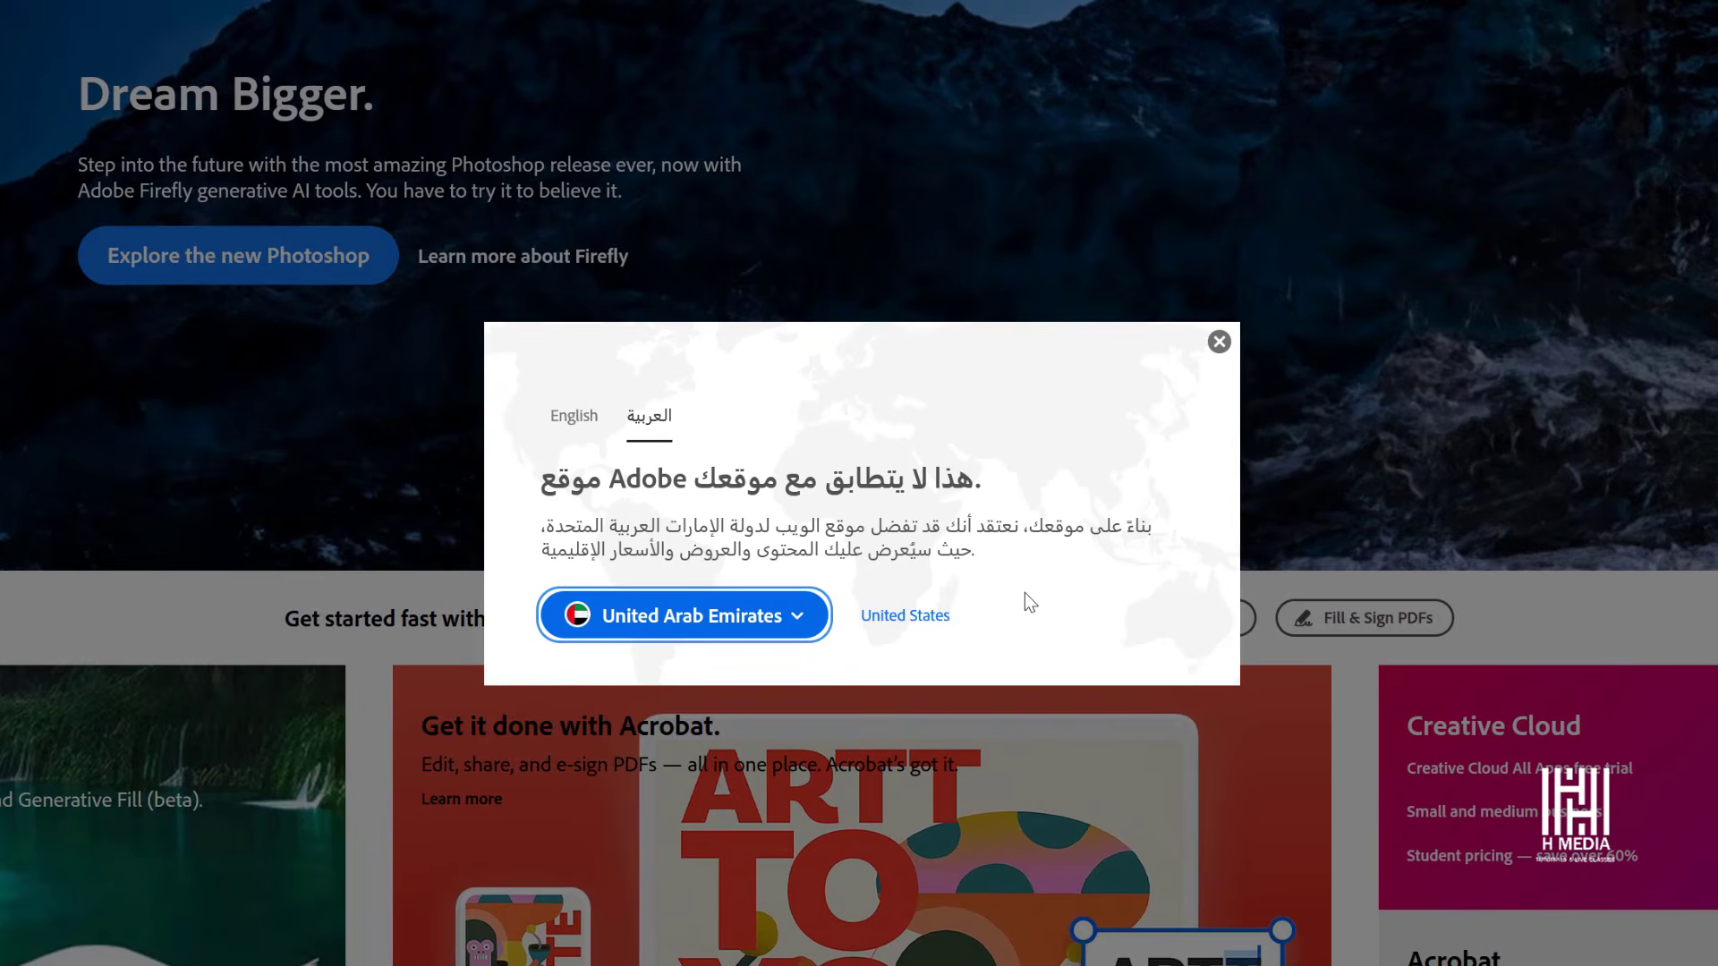
click(728, 628)
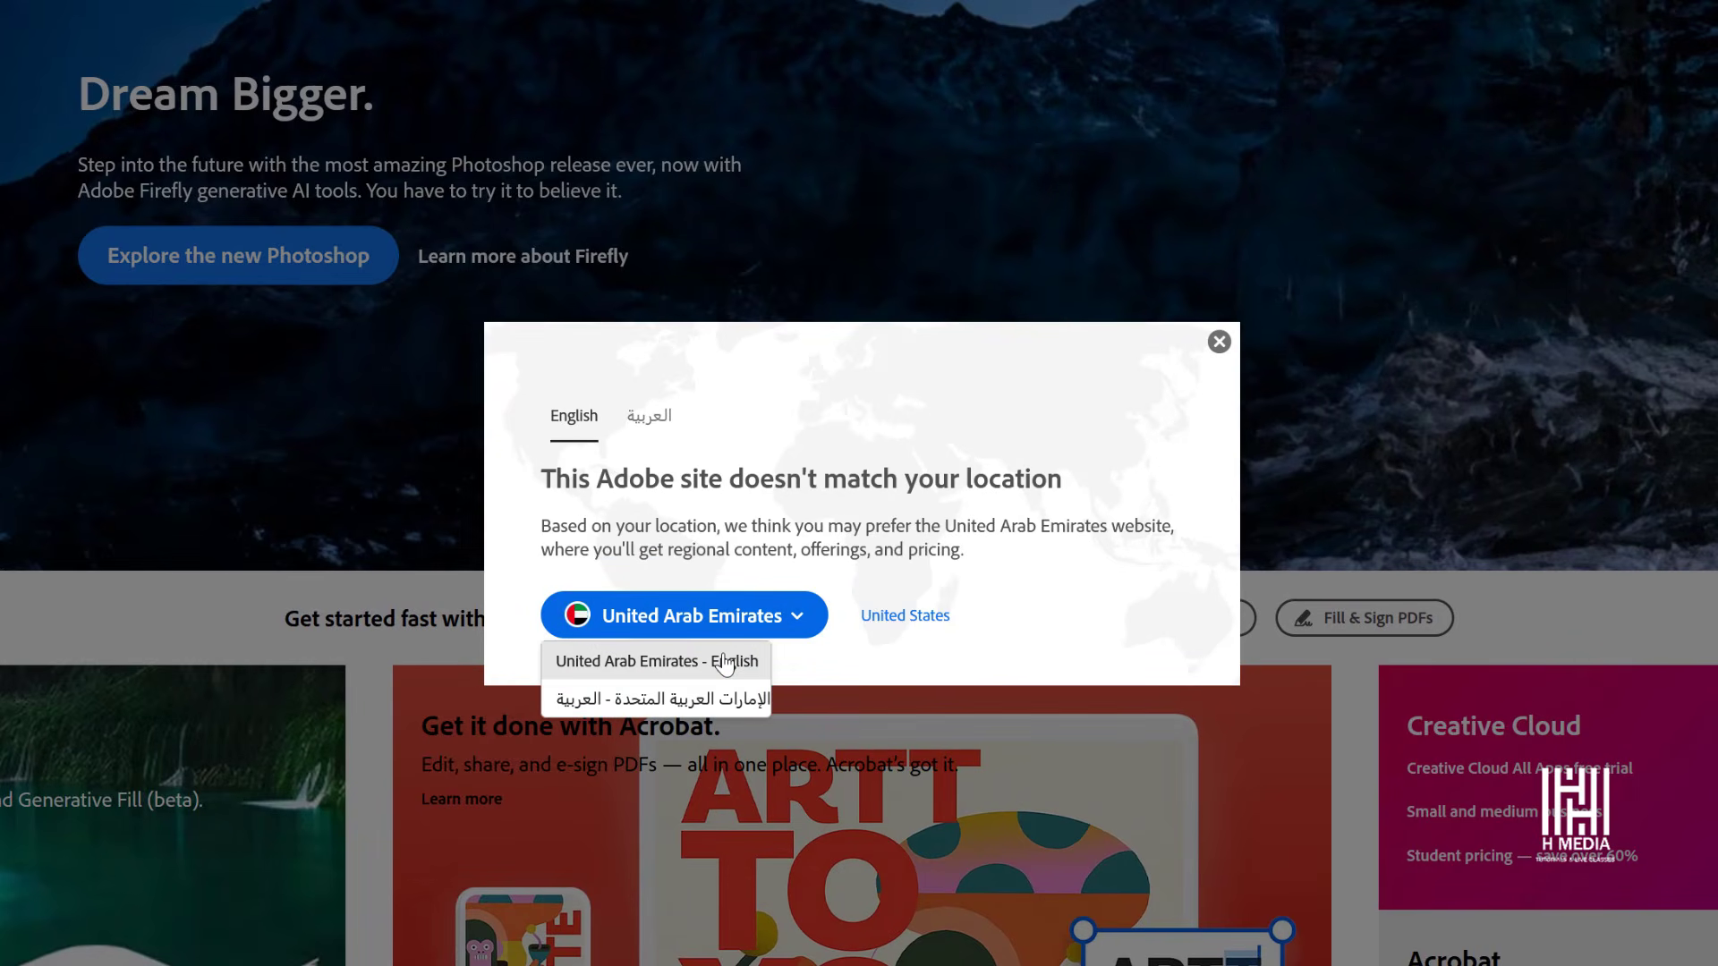
click(724, 662)
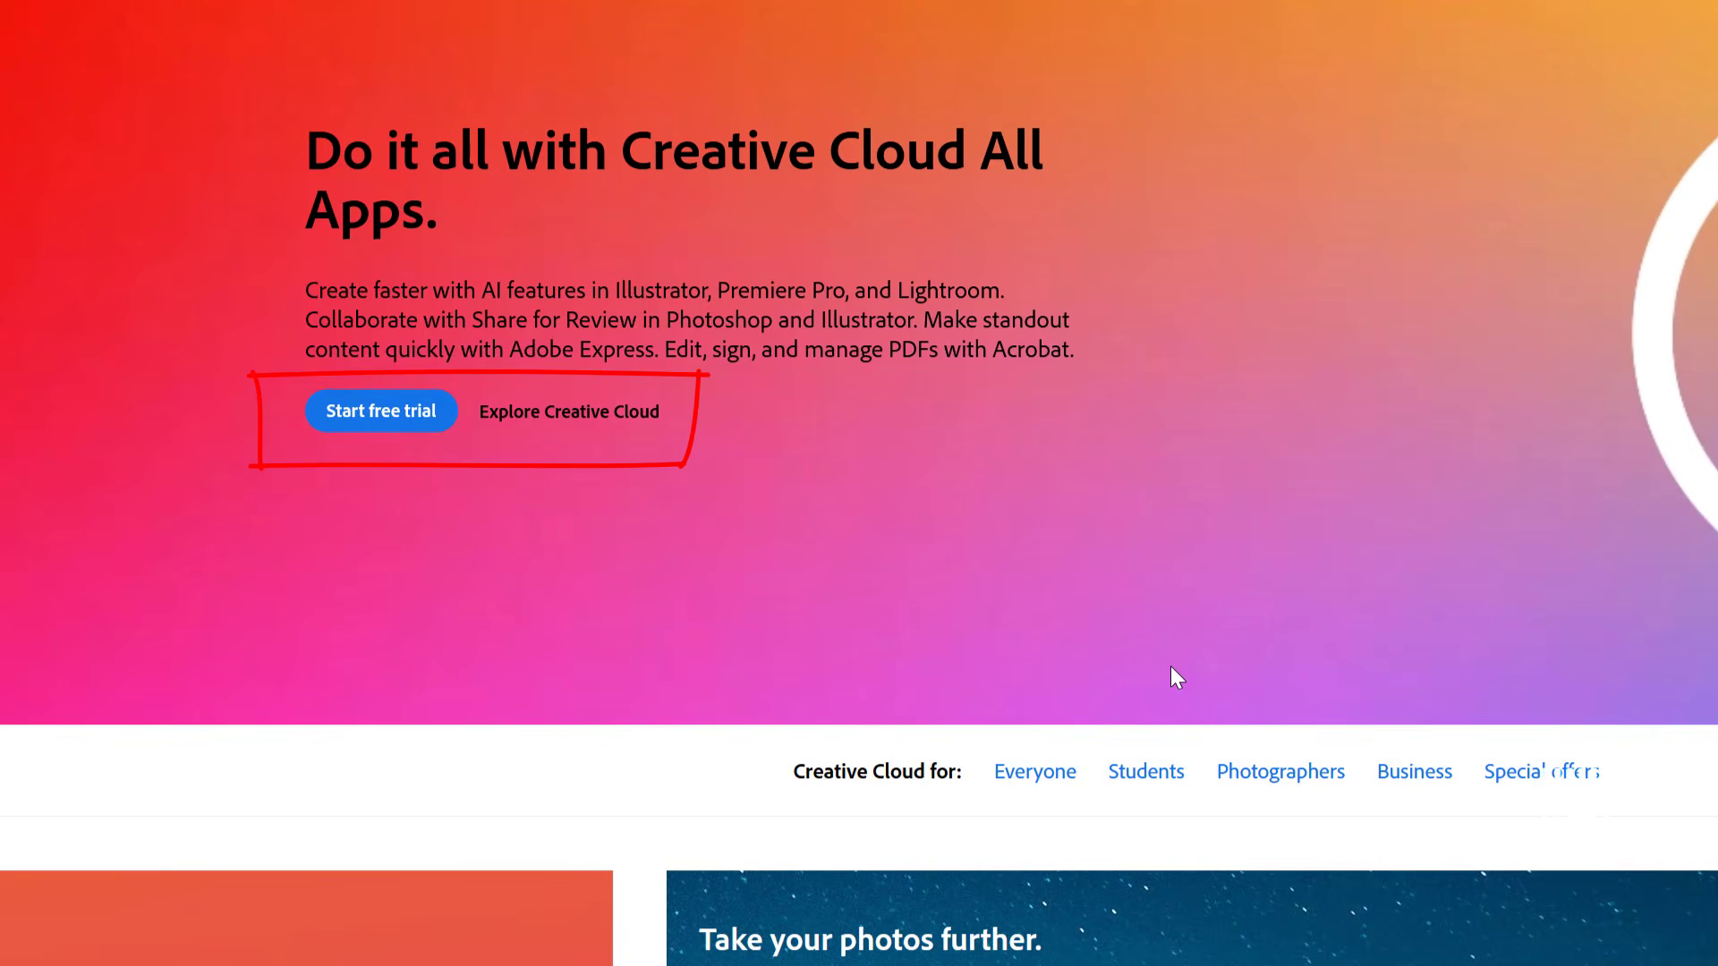
Start the Creative Cloud All Apps free trial and highlight the individual plan's trial period and monthly price.
click(384, 430)
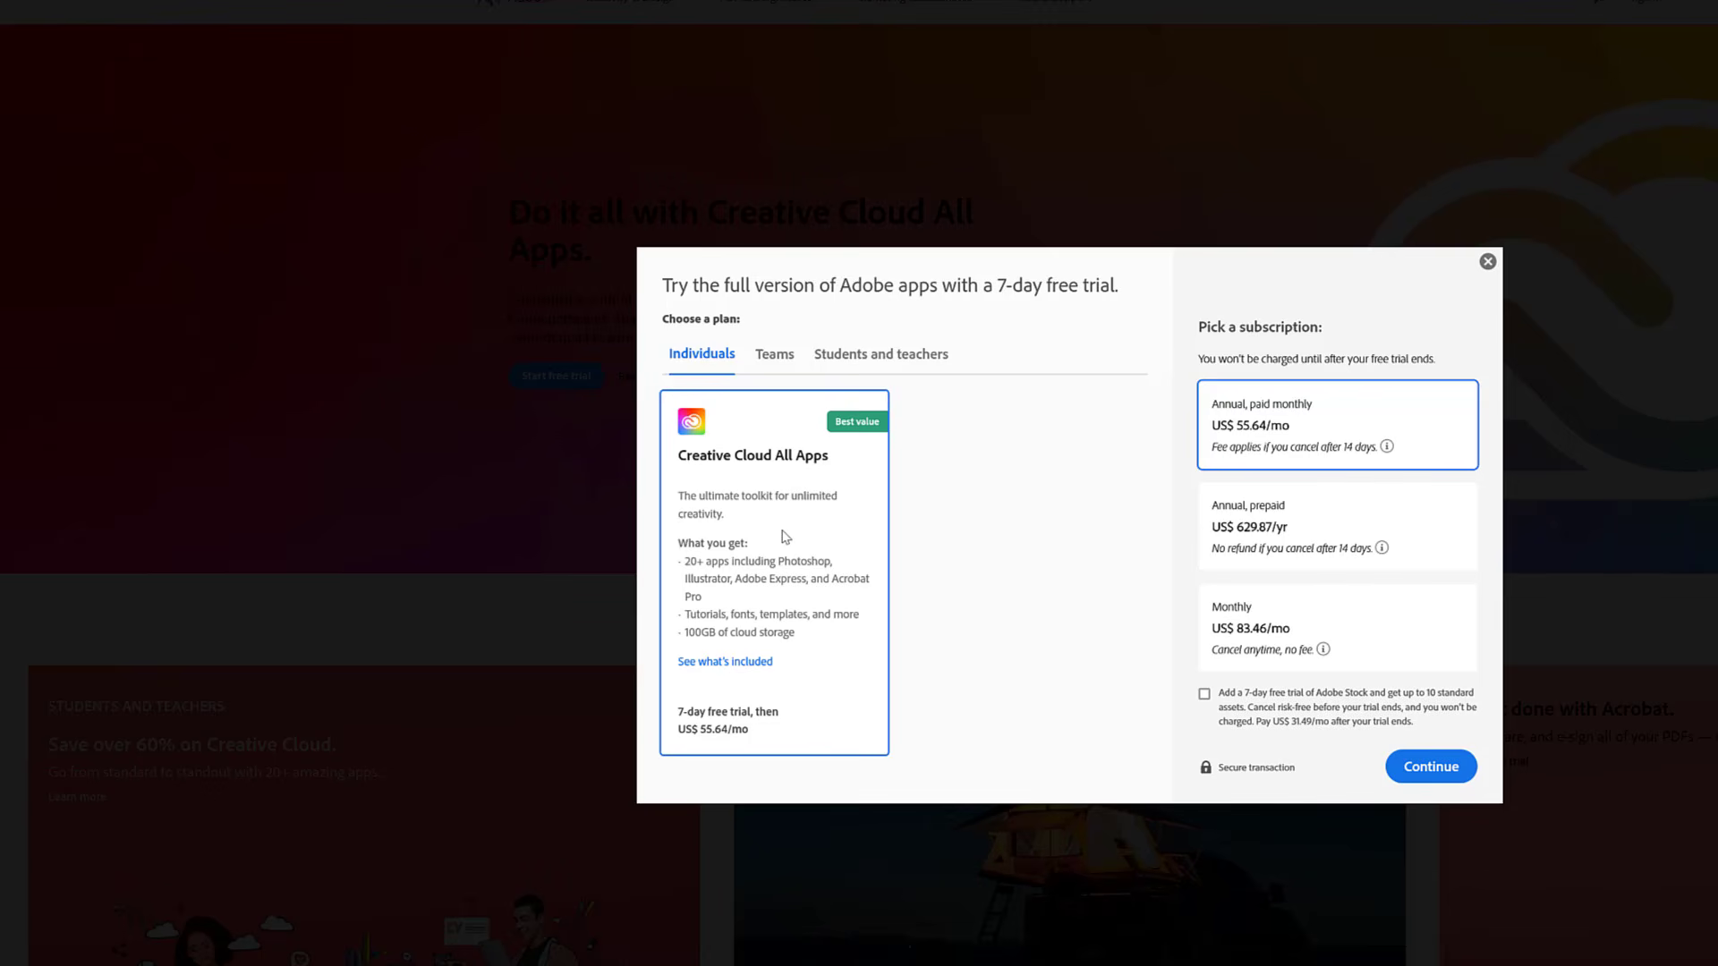
drag(676, 712, 787, 718)
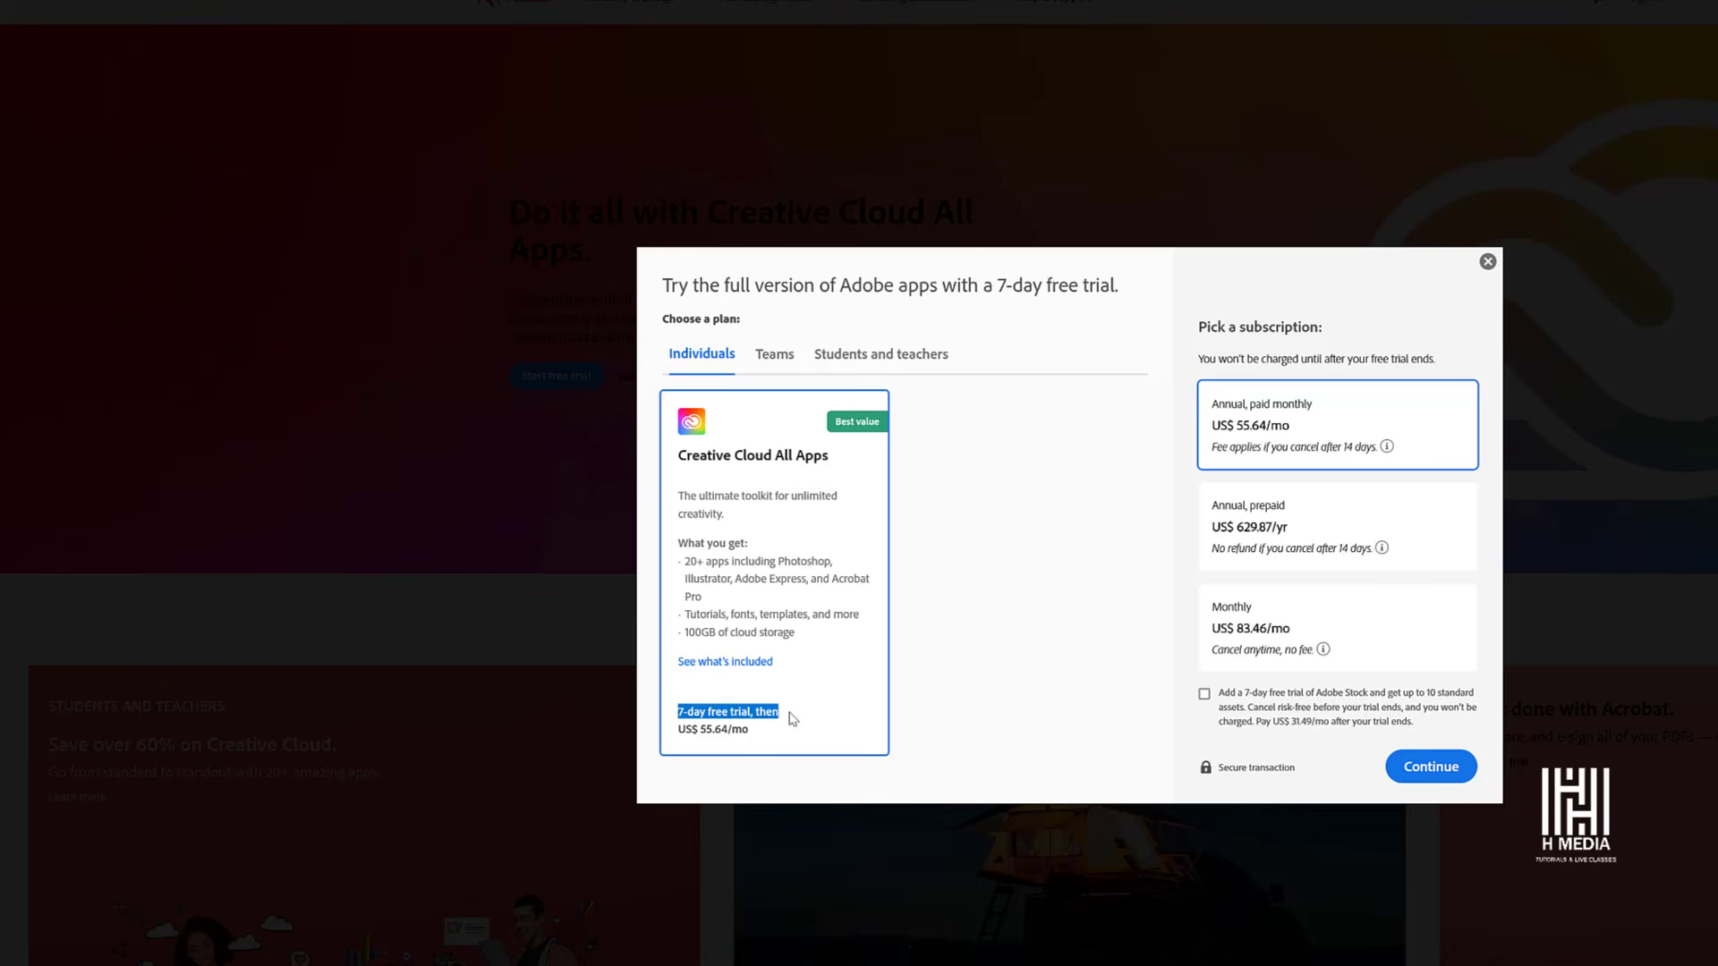
drag(749, 731, 678, 728)
click(678, 728)
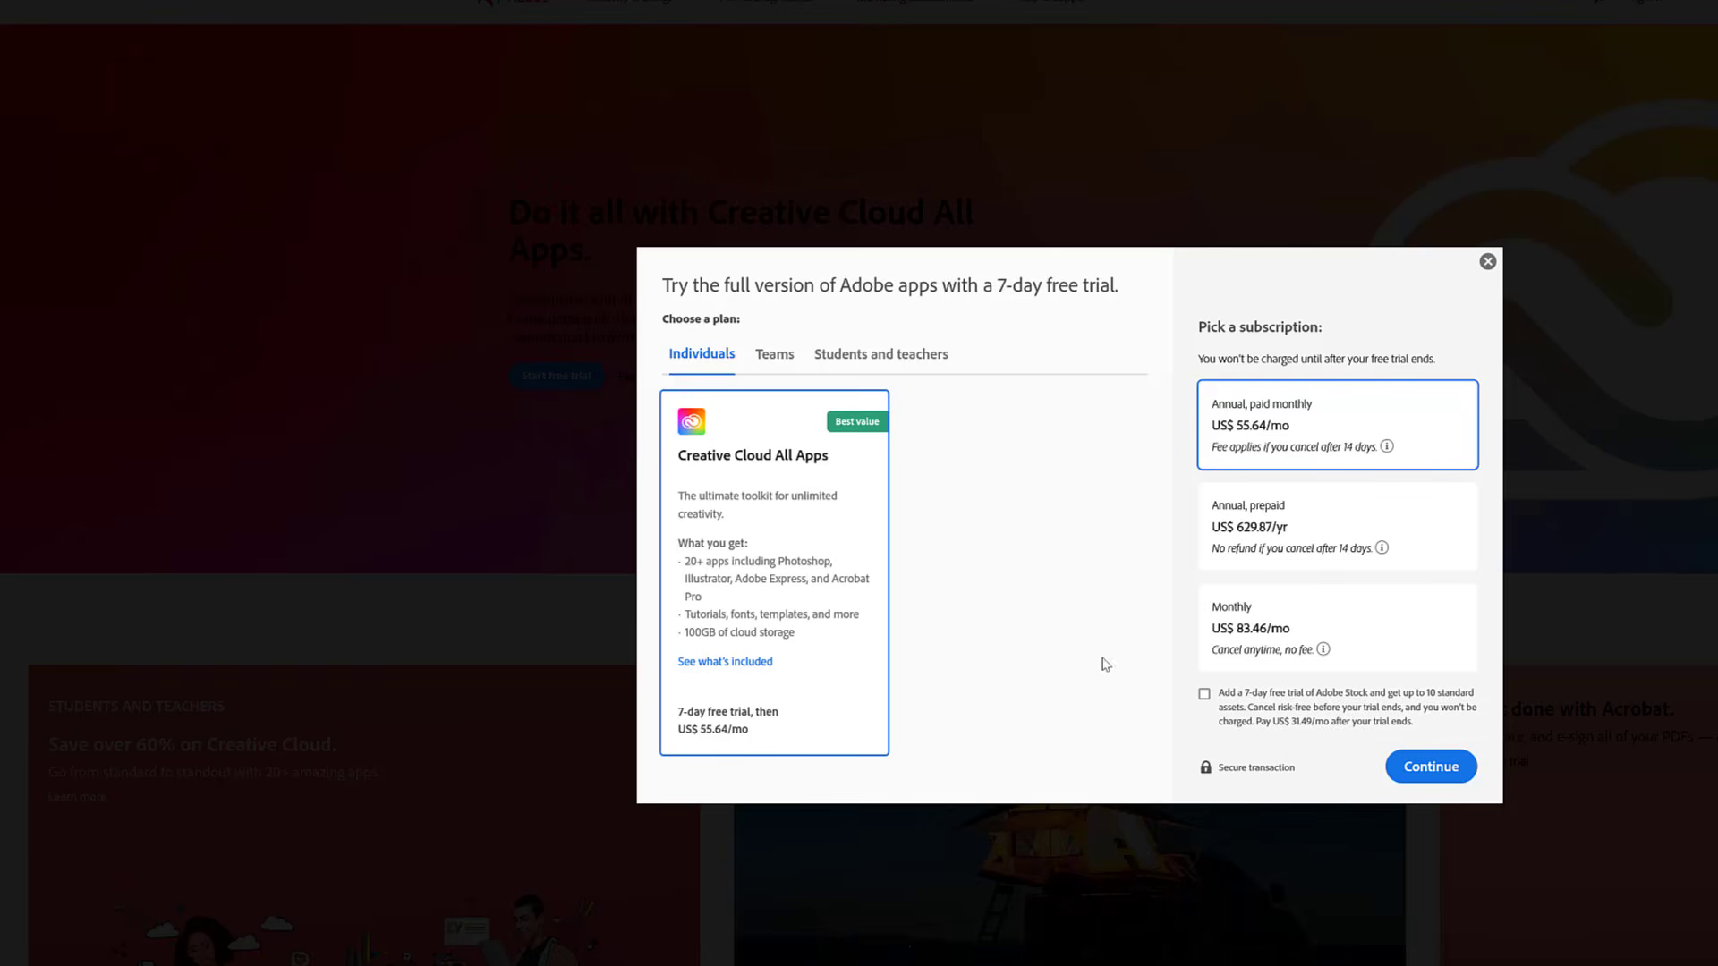
Continue with the annual, paid monthly plan, submit the account email address, and review the trial terms on the payment page.
click(1434, 773)
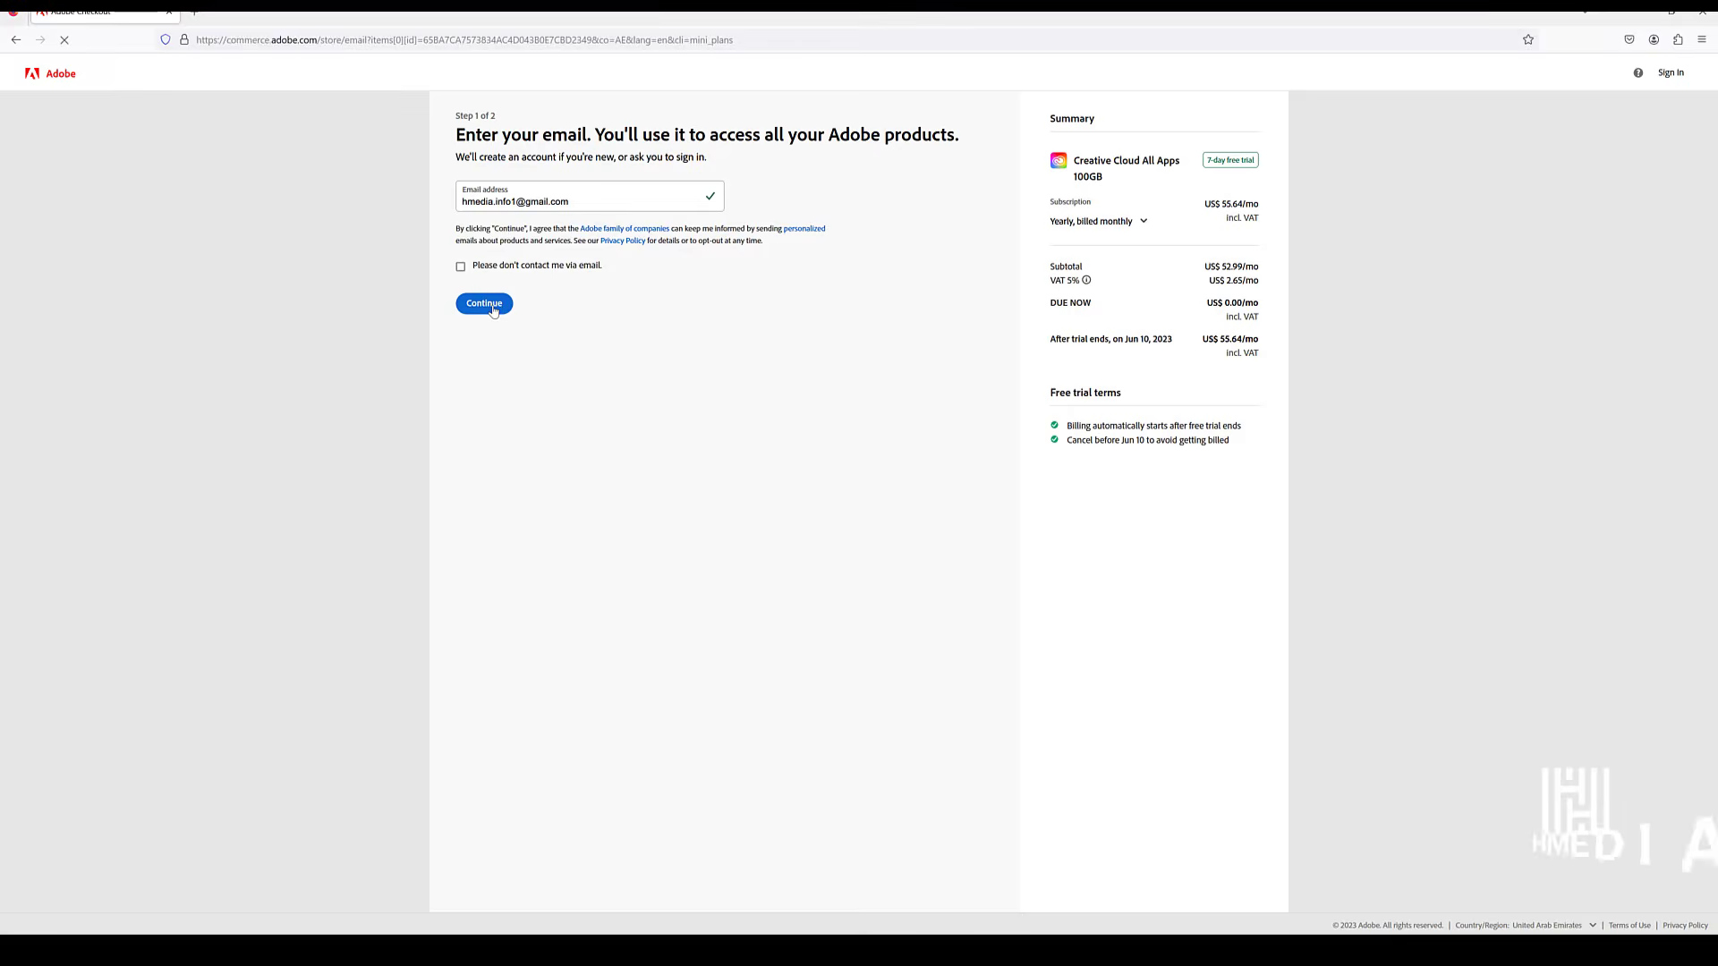
click(493, 310)
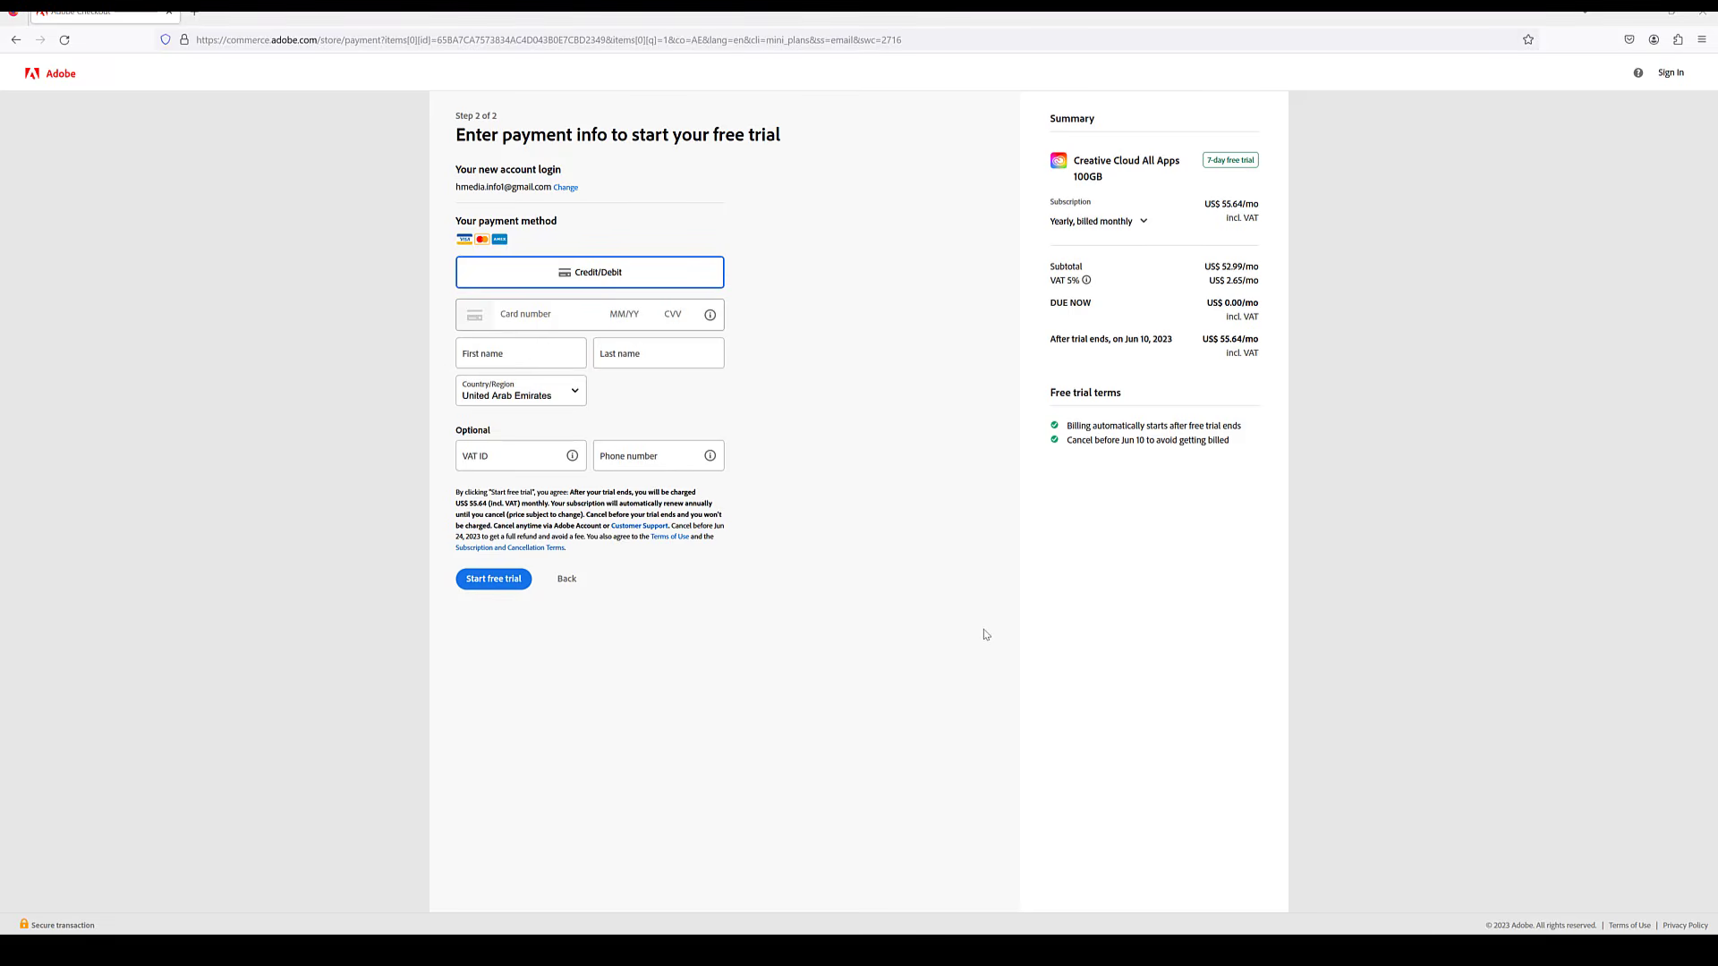
drag(585, 515, 729, 523)
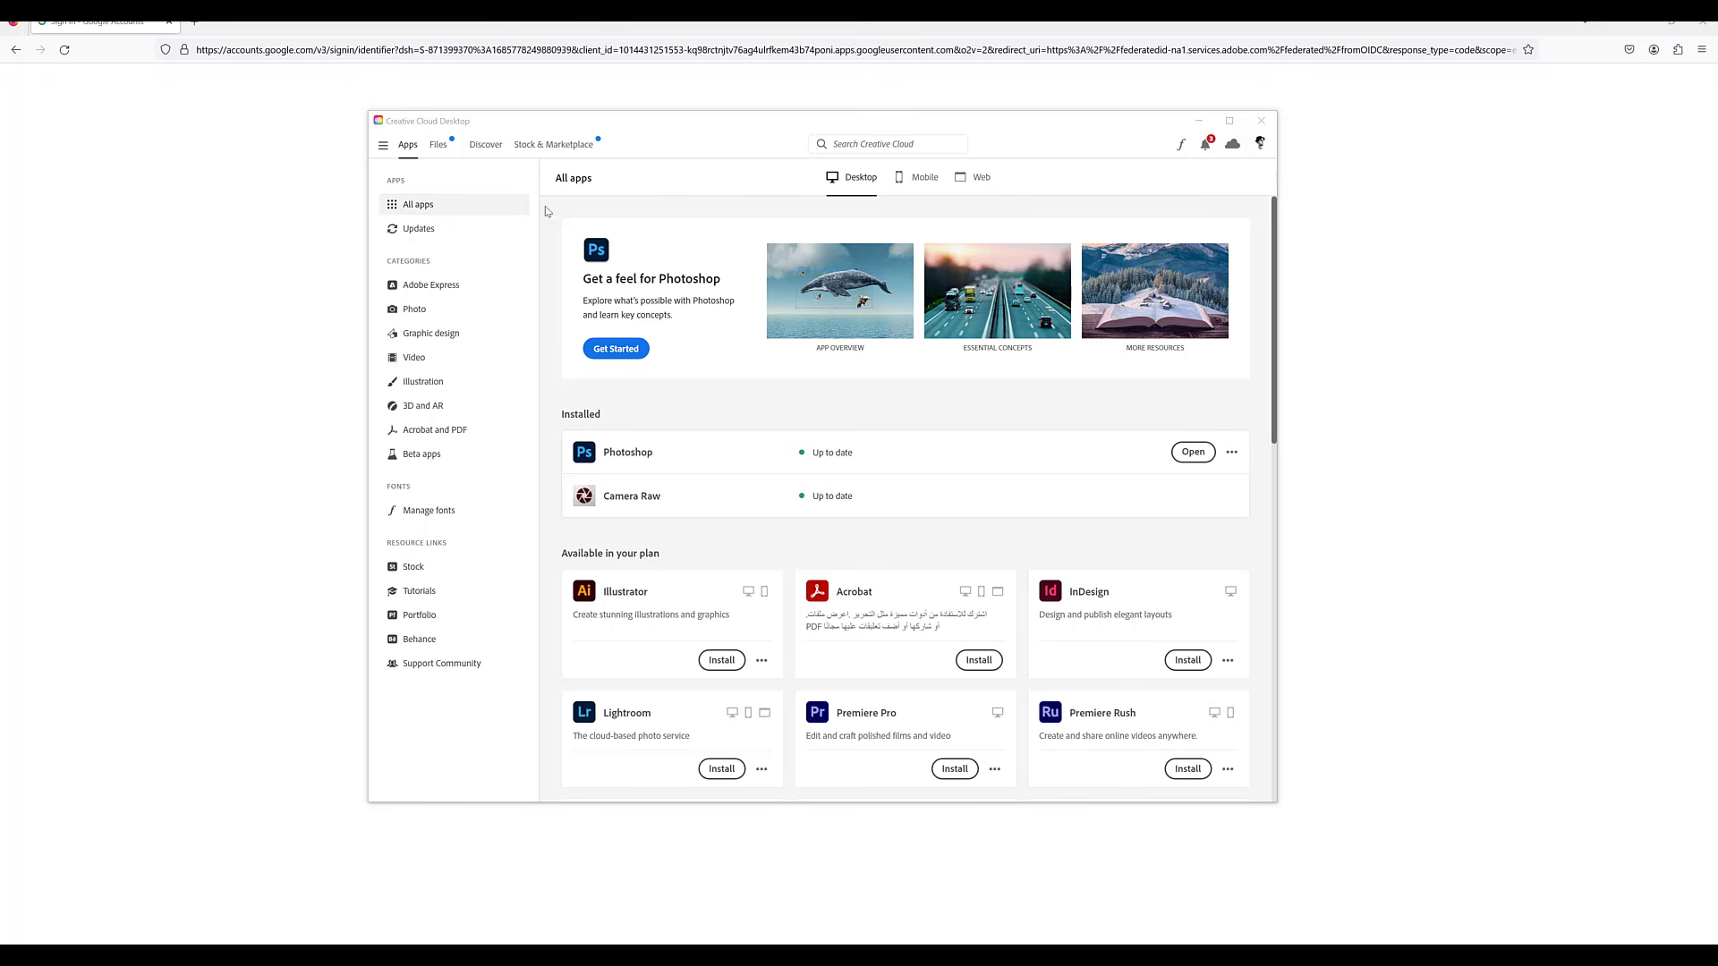
Switch to Creative Cloud Desktop, show the beta apps, and launch Photoshop (Beta).
click(427, 461)
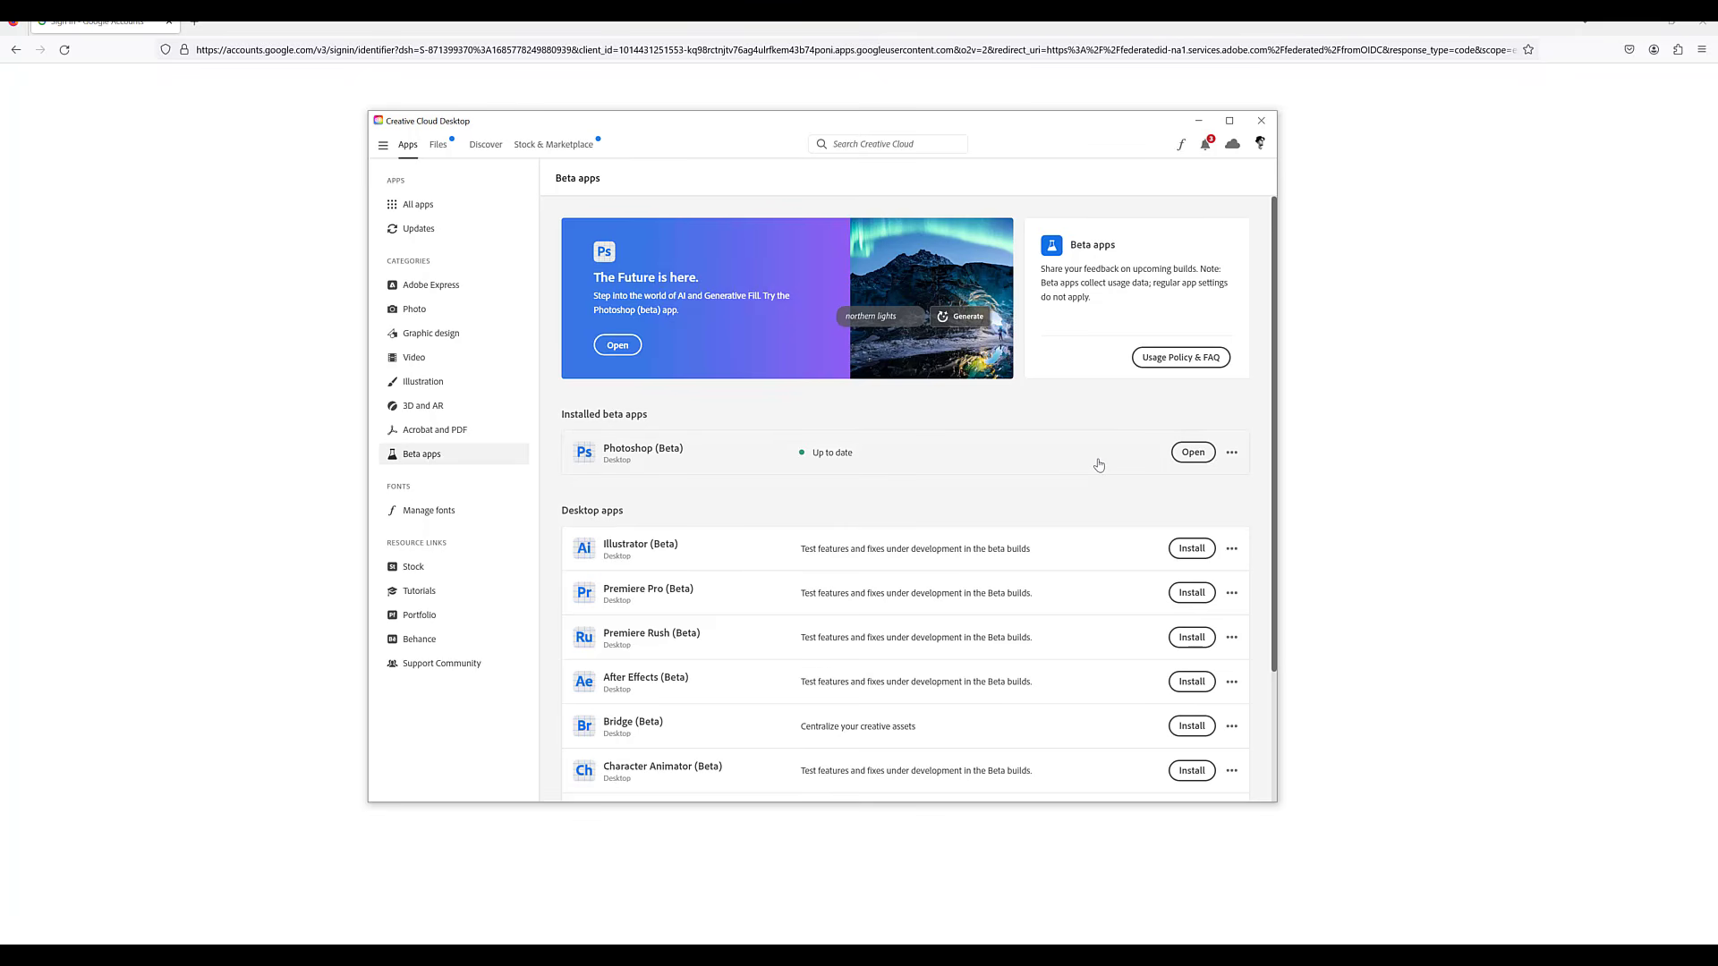
click(1202, 459)
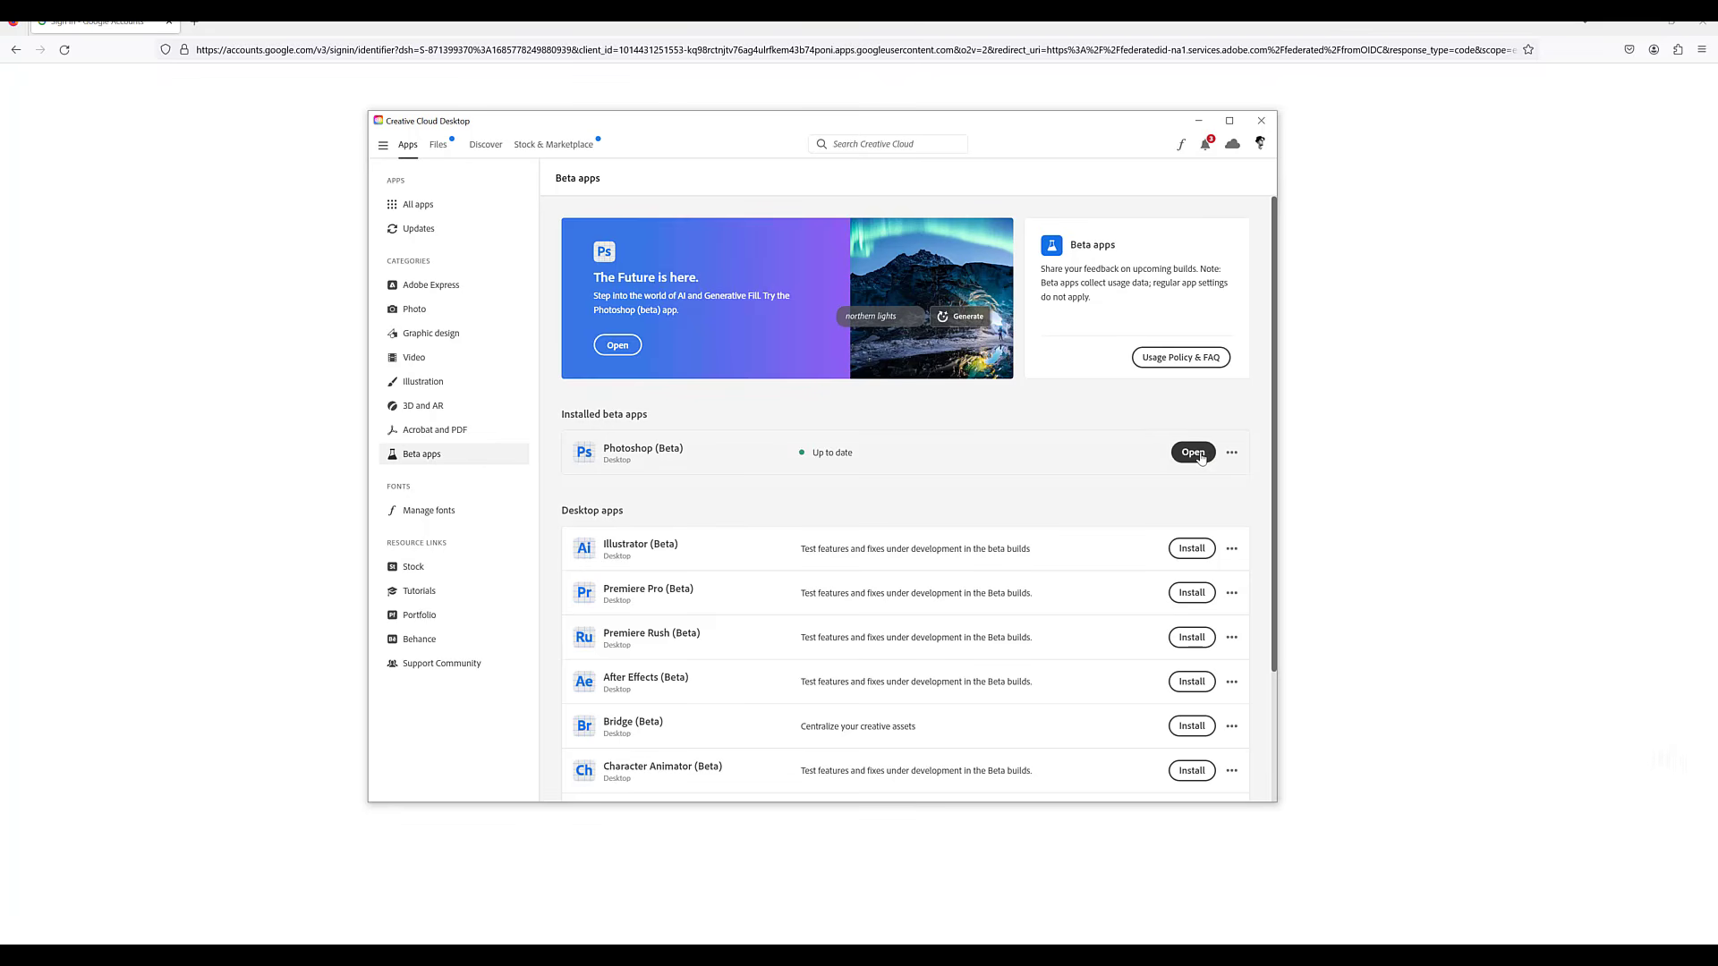